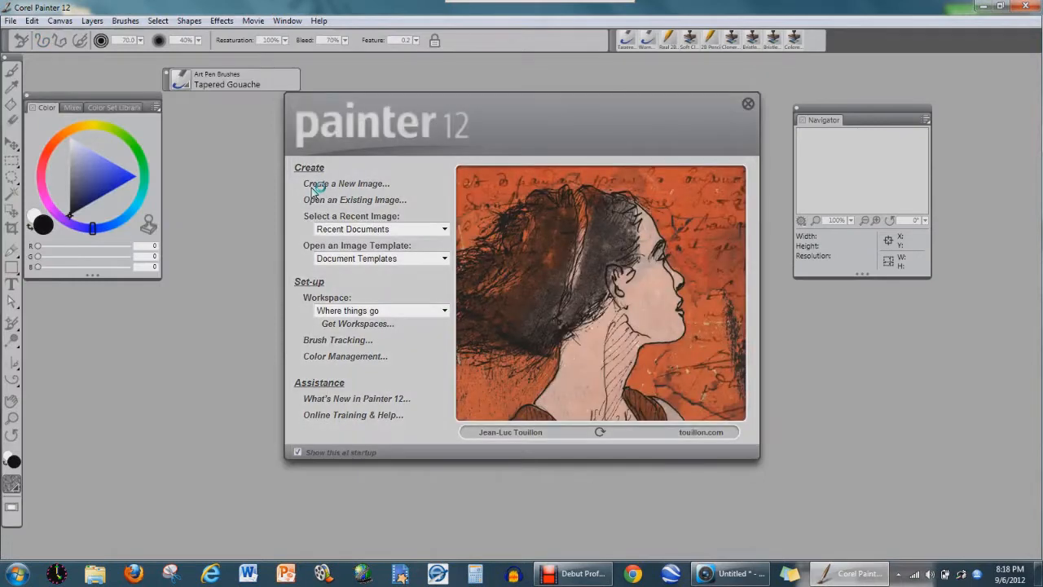
Step: Cycle through several featured artworks on the welcome screen and close it
{"action": "left_click", "coordinate": [600, 432]}
{"action": "left_click", "coordinate": [600, 432]}
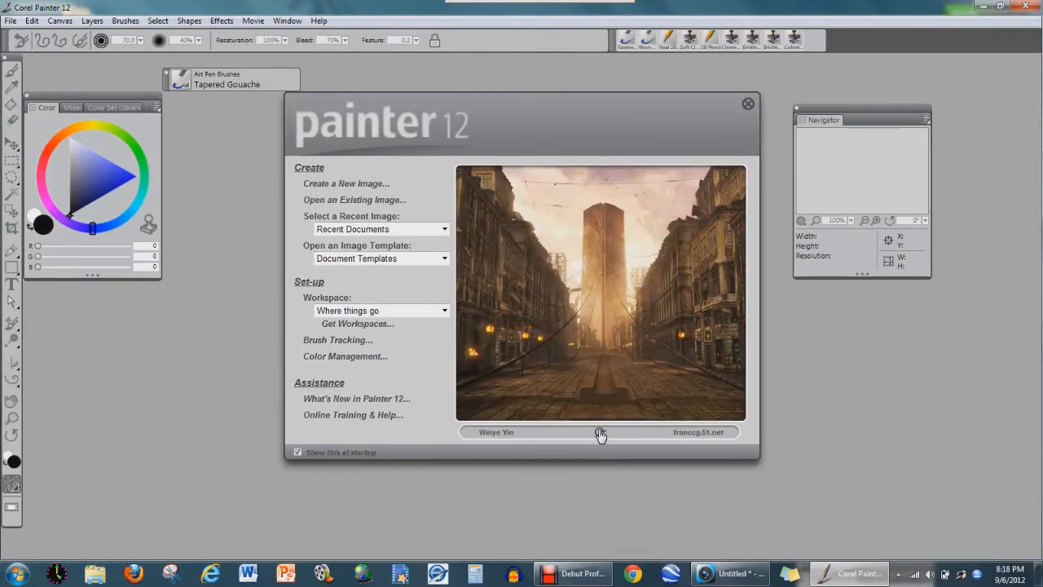
{"action": "left_click", "coordinate": [599, 432]}
{"action": "left_click", "coordinate": [599, 433]}
{"action": "left_click", "coordinate": [600, 433]}
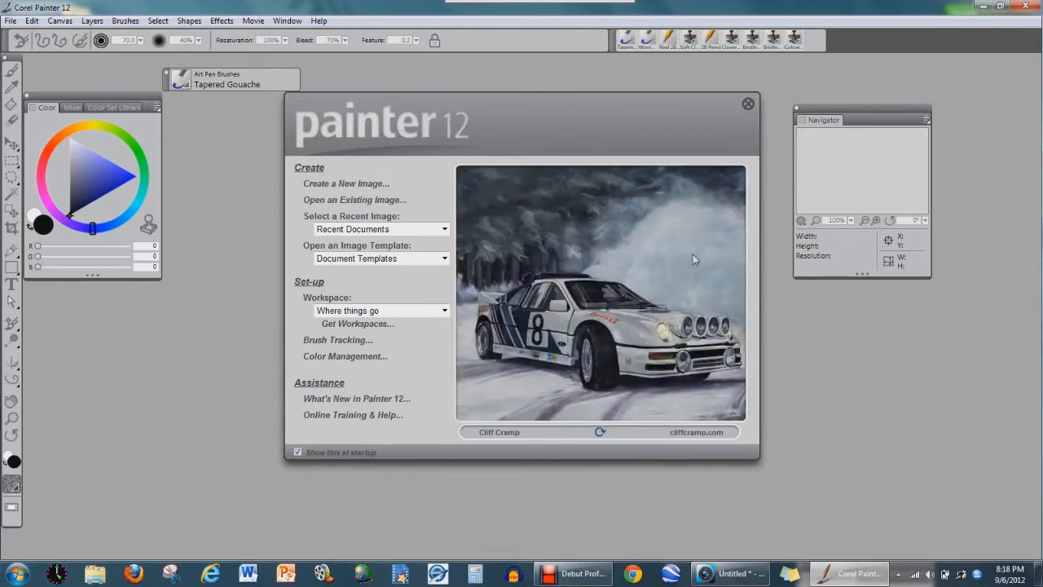
{"action": "left_click", "coordinate": [748, 107]}
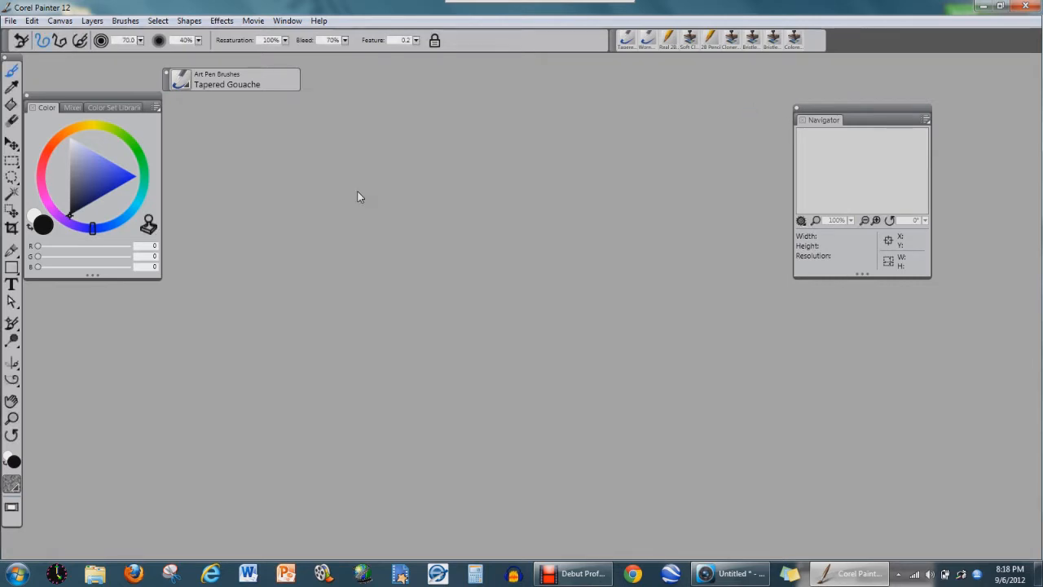
Step: Create a 1600 × 900 pixel, 150 ppi image named "where things go!" and dismiss the Norton performance alert
{"action": "key", "text": "ctrl+n"}
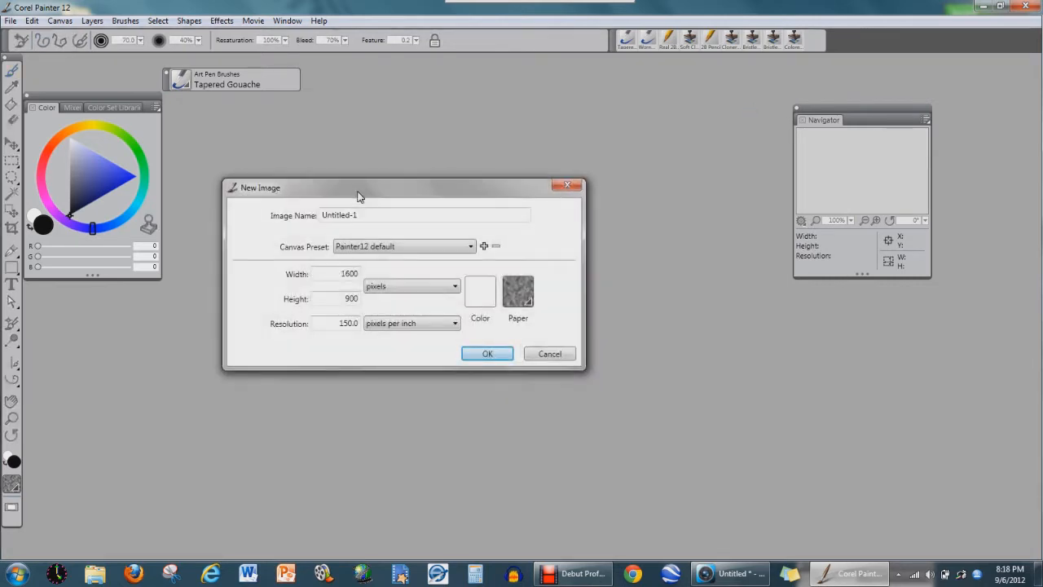
{"action": "left_click_drag", "start_coordinate": [371, 216], "coordinate": [278, 219]}
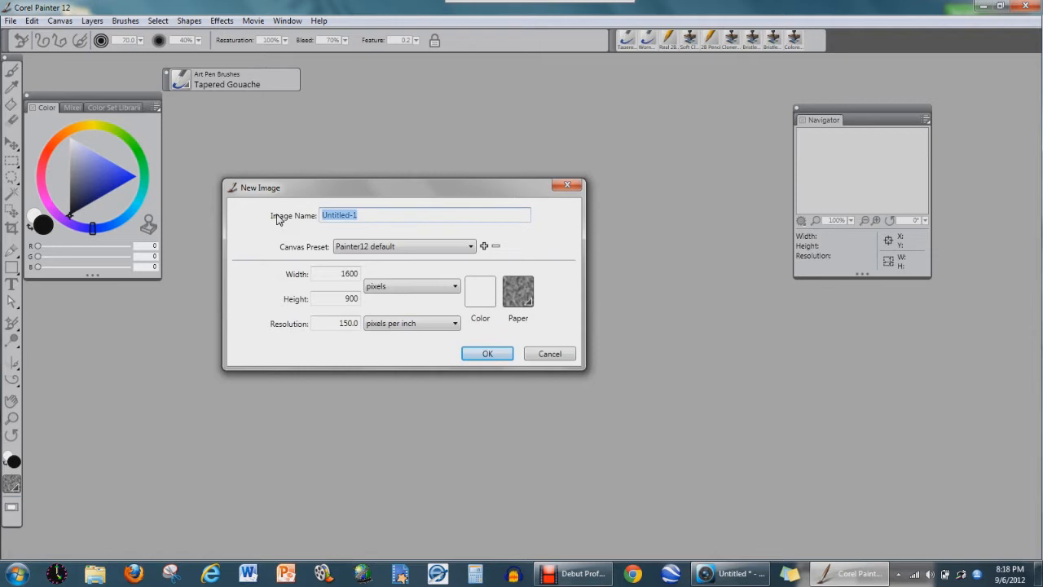
{"action": "type", "text": "where things go"}
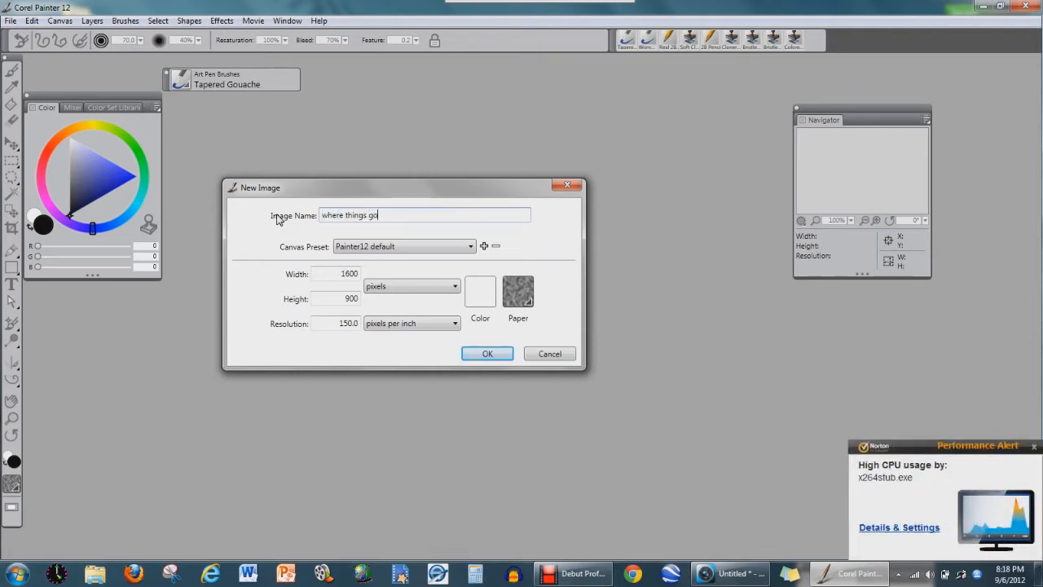
{"action": "type", "text": "!"}
{"action": "key", "text": "Return"}
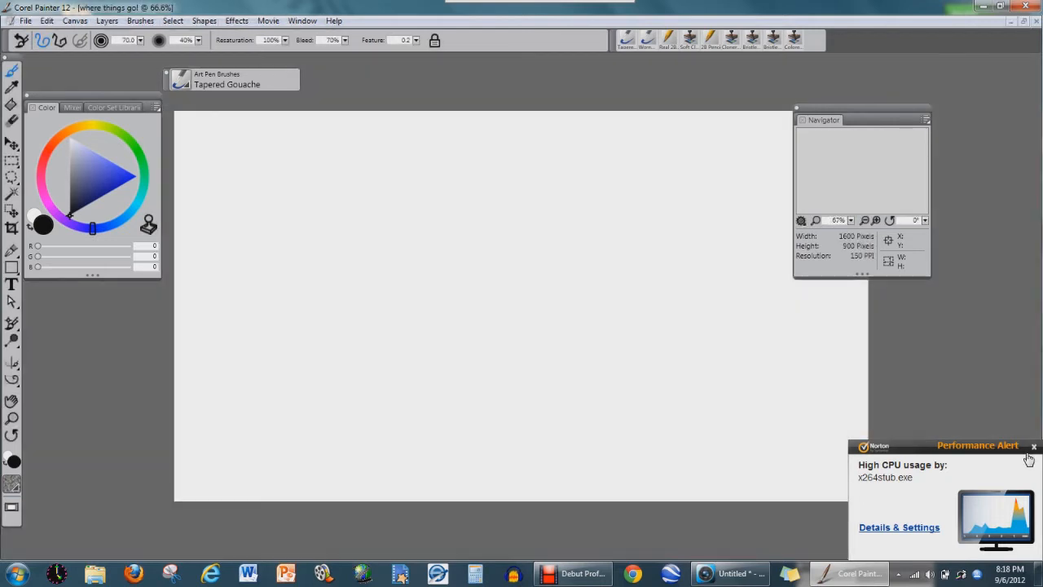
{"action": "left_click", "coordinate": [1032, 449]}
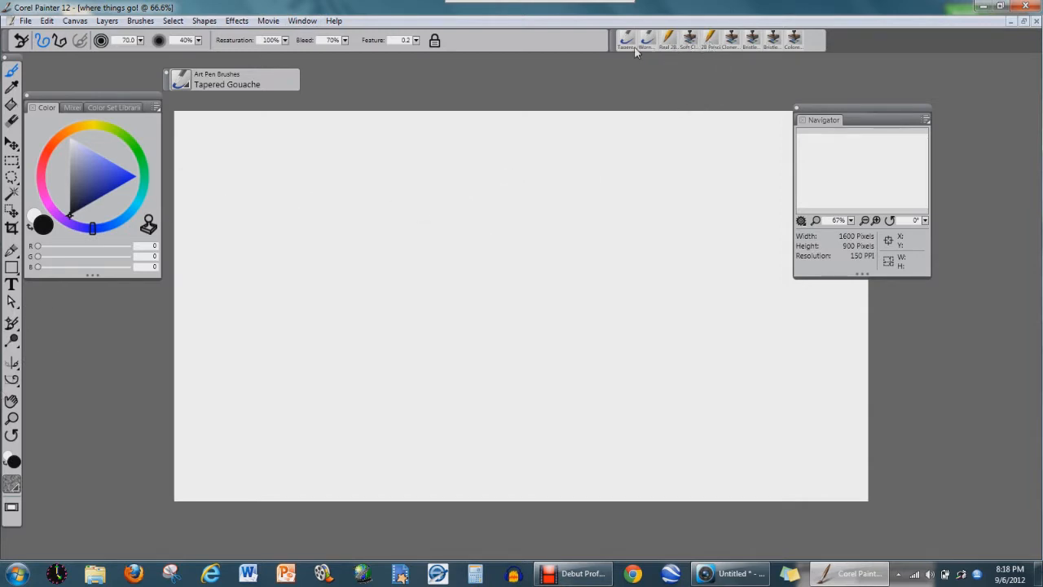
Step: Hide the Toolbox, Property Bar, Brush Selector and Recent Brushes
{"action": "left_click", "coordinate": [300, 22]}
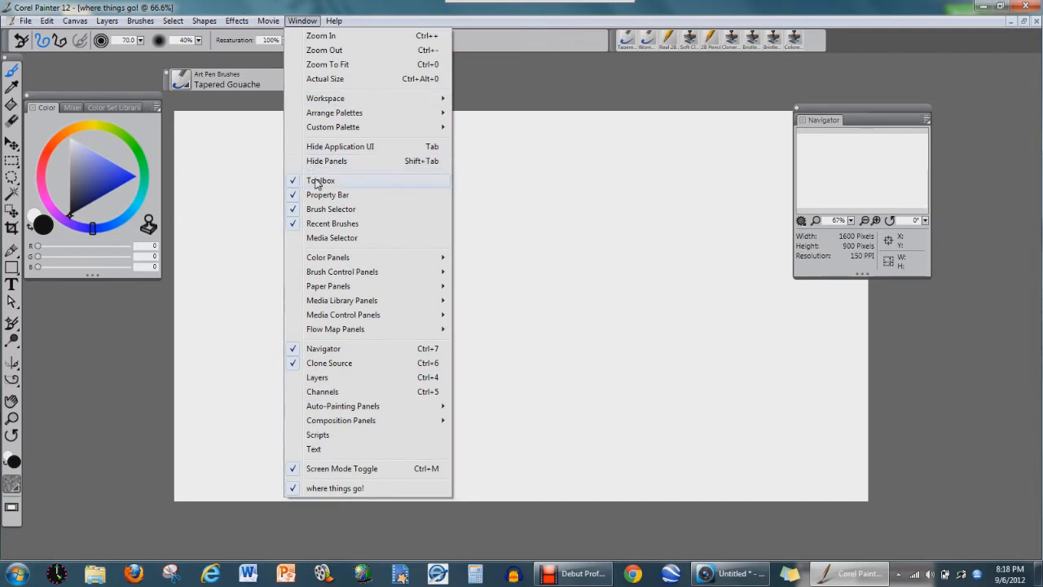
{"action": "left_click", "coordinate": [317, 180]}
{"action": "left_click", "coordinate": [302, 21]}
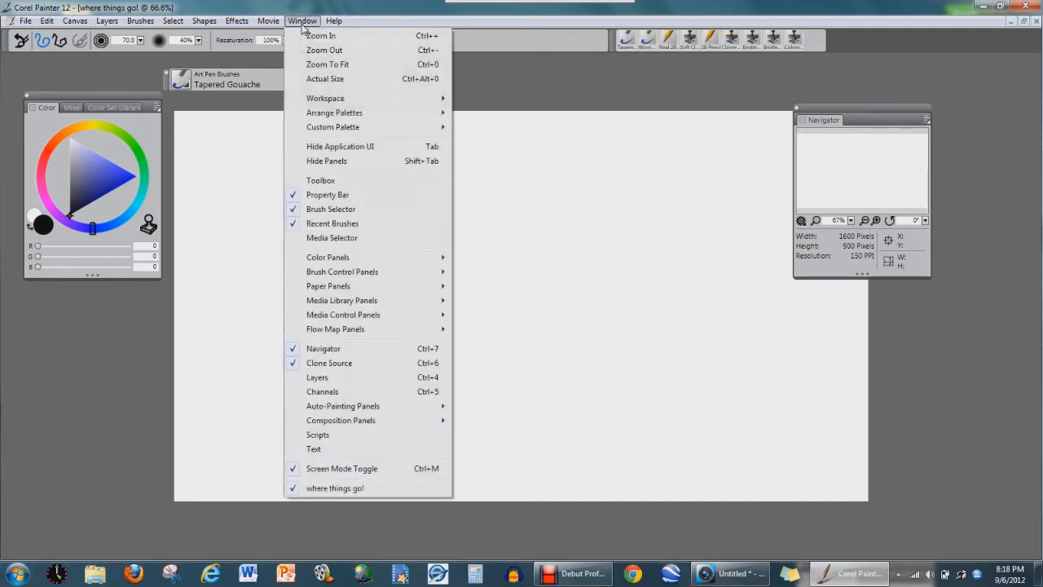
{"action": "left_click", "coordinate": [318, 196]}
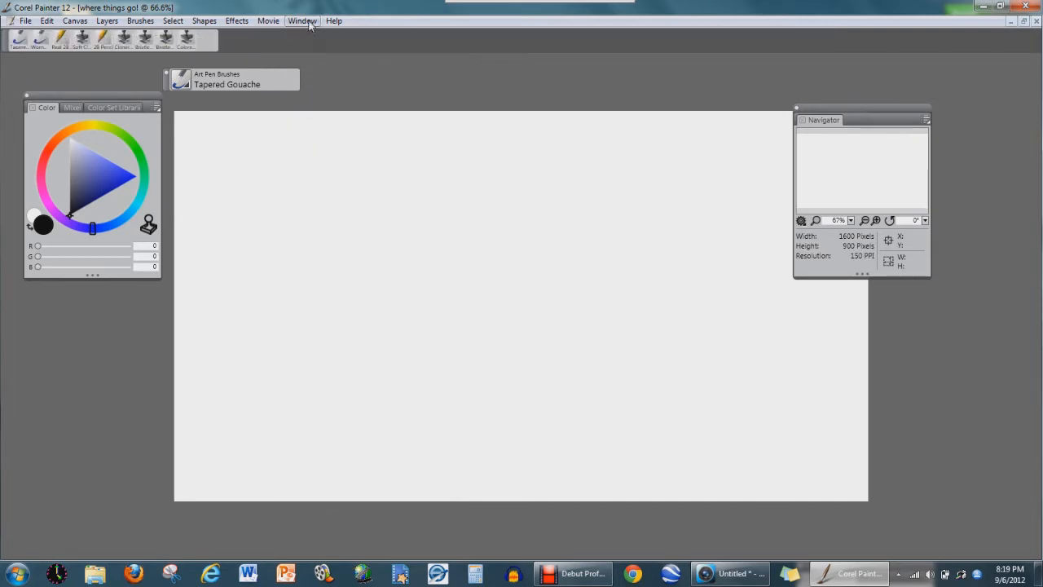
{"action": "left_click", "coordinate": [306, 20]}
{"action": "left_click", "coordinate": [314, 210]}
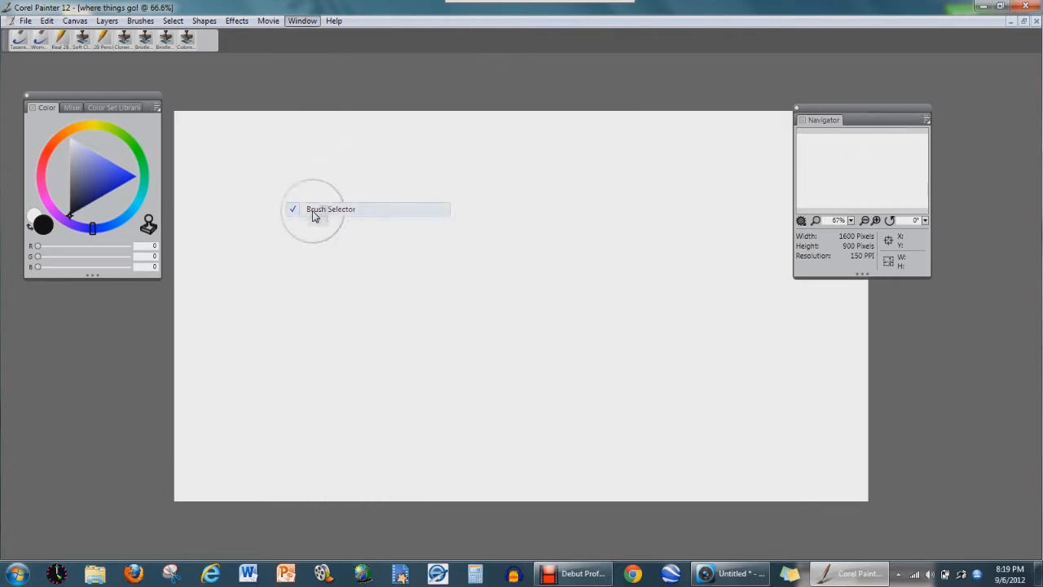
{"action": "left_click", "coordinate": [305, 23]}
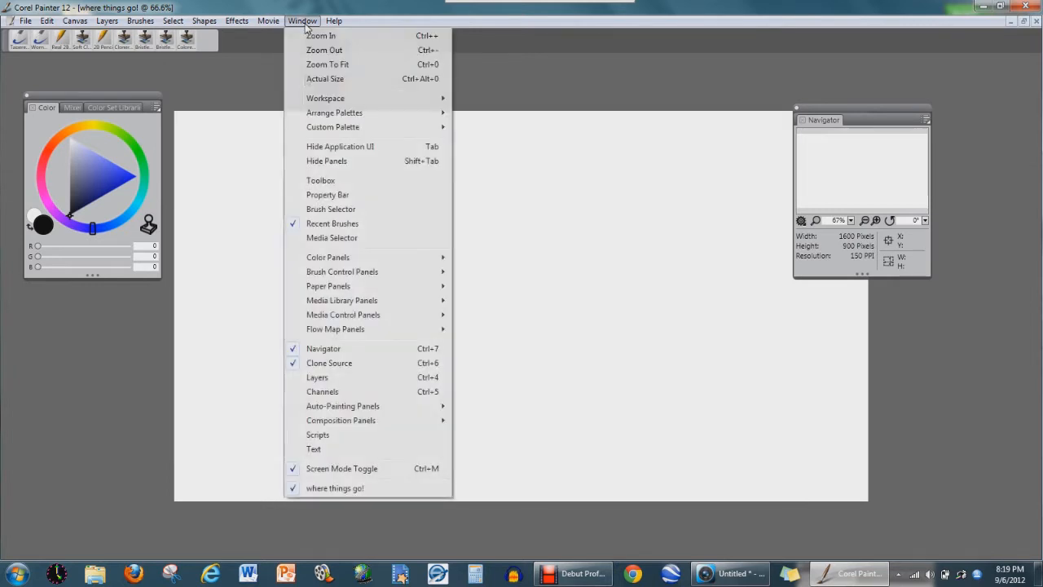
{"action": "left_click", "coordinate": [321, 223]}
Step: Hide the Navigator and Clone Source panels
{"action": "left_click", "coordinate": [305, 22]}
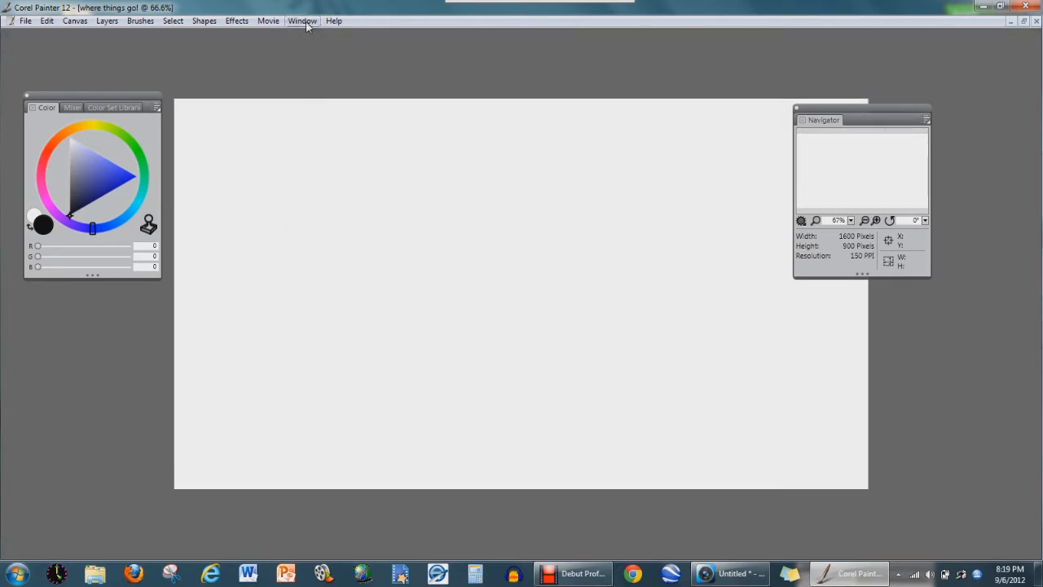
{"action": "left_click", "coordinate": [317, 348]}
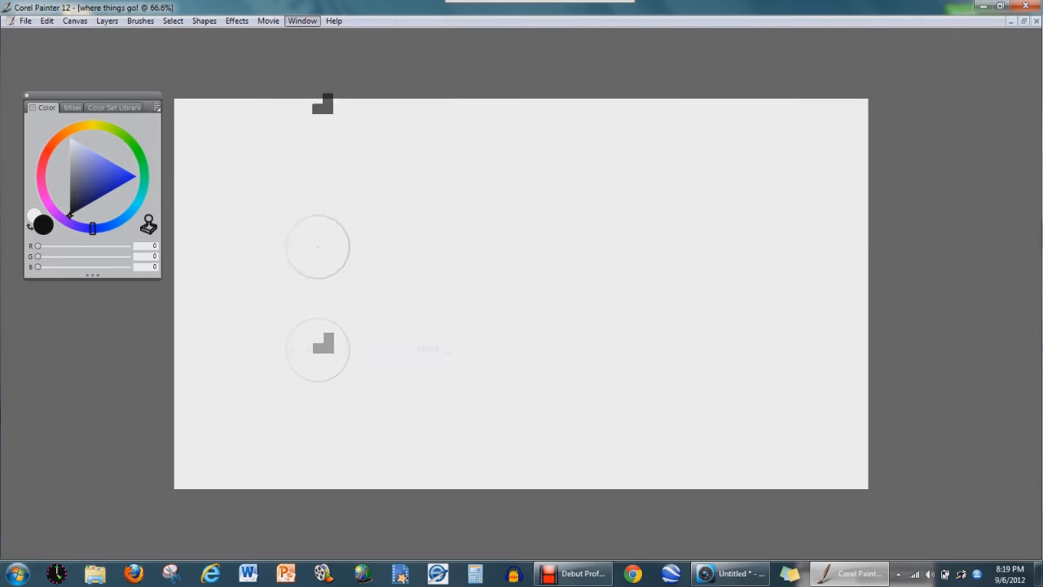
{"action": "left_click", "coordinate": [304, 22]}
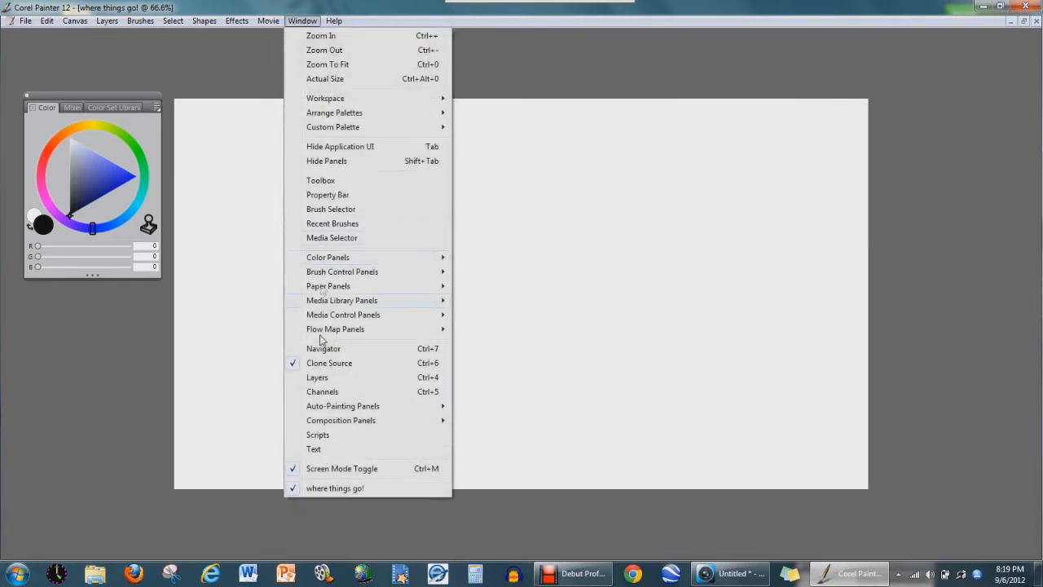
{"action": "left_click", "coordinate": [319, 367]}
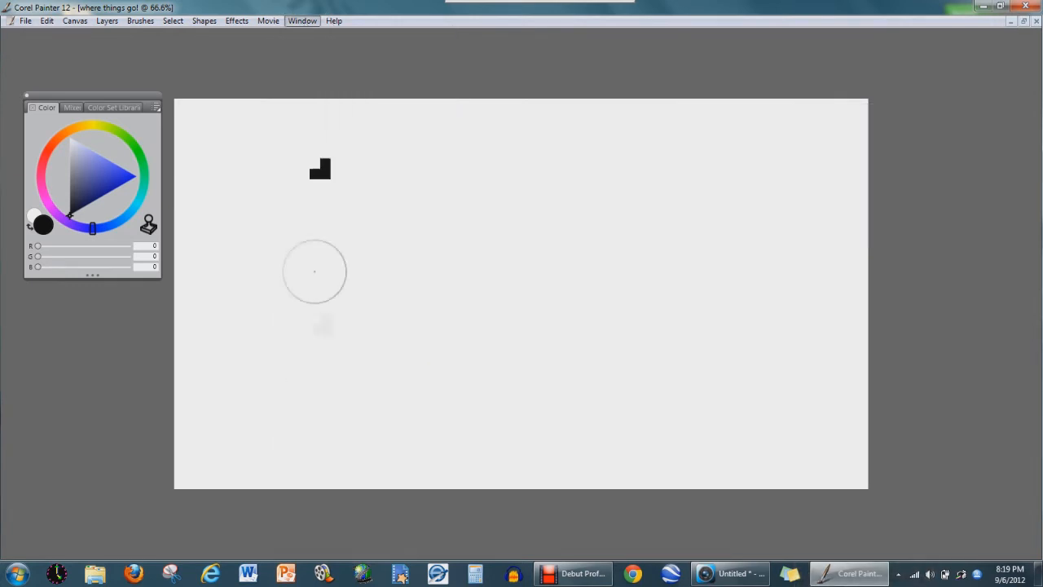
Step: Switch off Screen Mode Toggle and maximize the document window of the "where things go!" image
{"action": "left_click", "coordinate": [301, 22]}
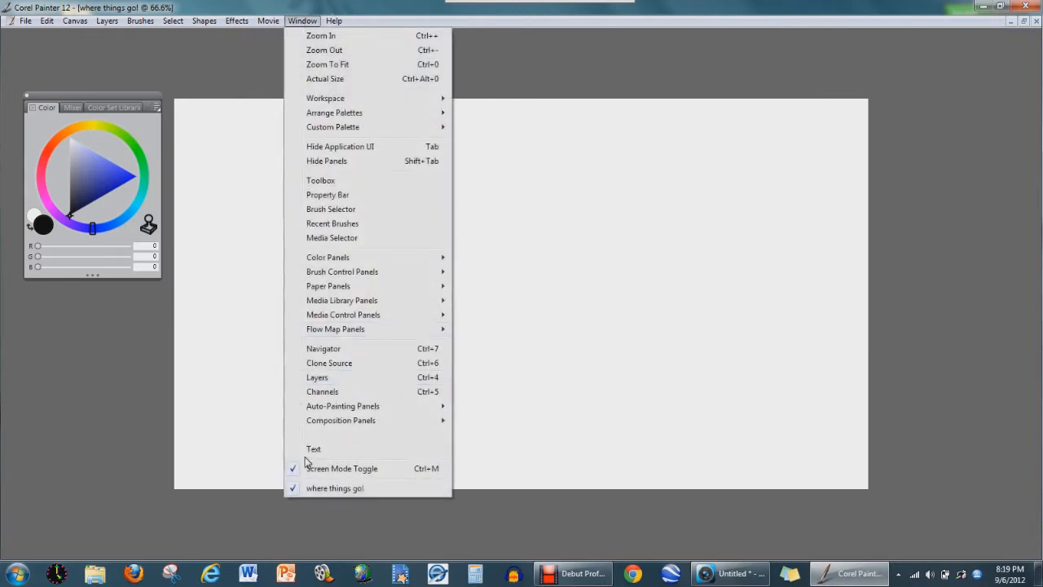
{"action": "left_click", "coordinate": [317, 469]}
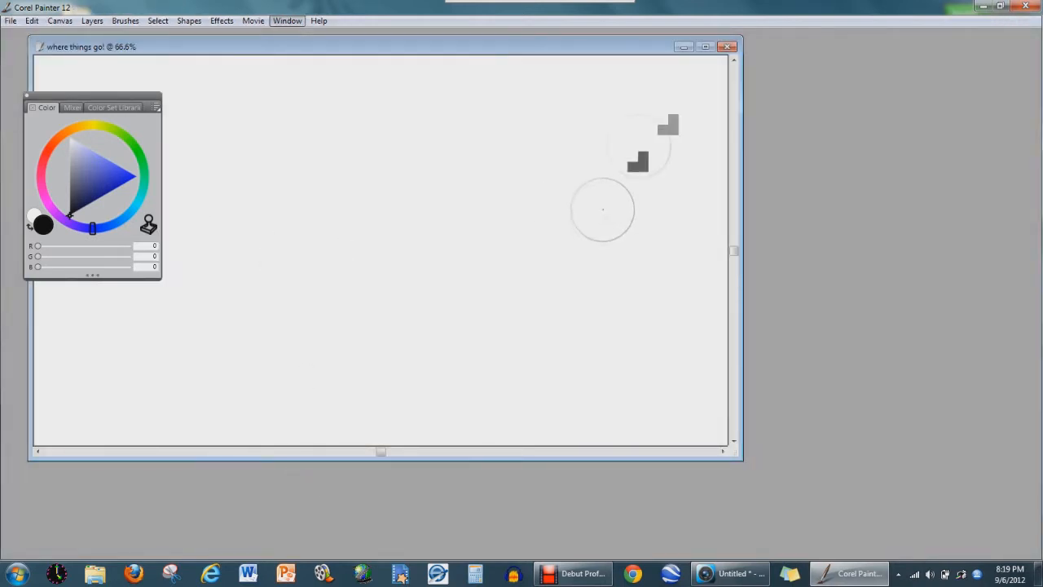
{"action": "left_click", "coordinate": [705, 47]}
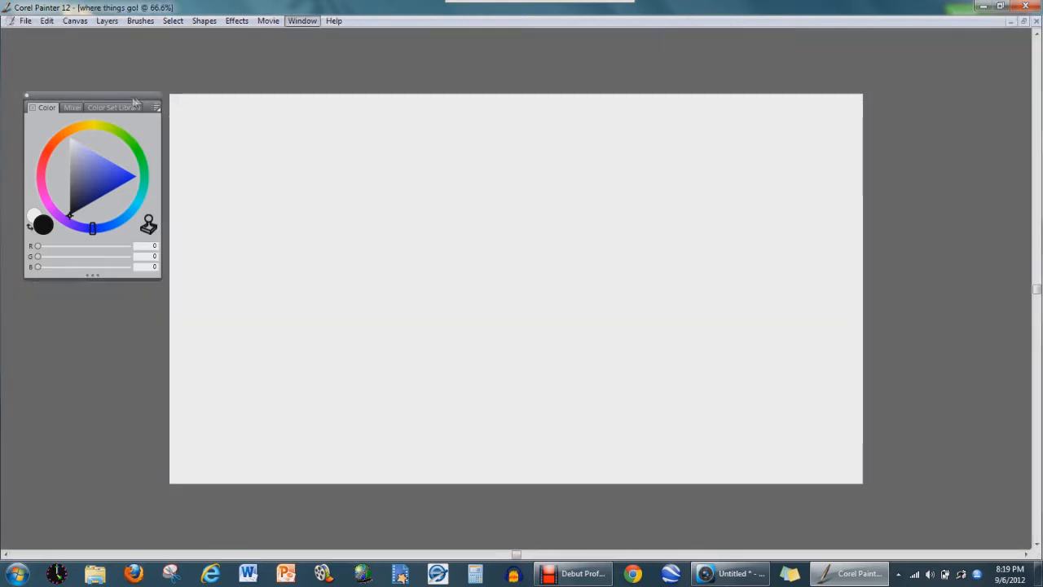
Step: Move the floating Color panel around the workspace and place it over the canvas, left of its centre
{"action": "left_click_drag", "start_coordinate": [128, 93], "coordinate": [516, 180]}
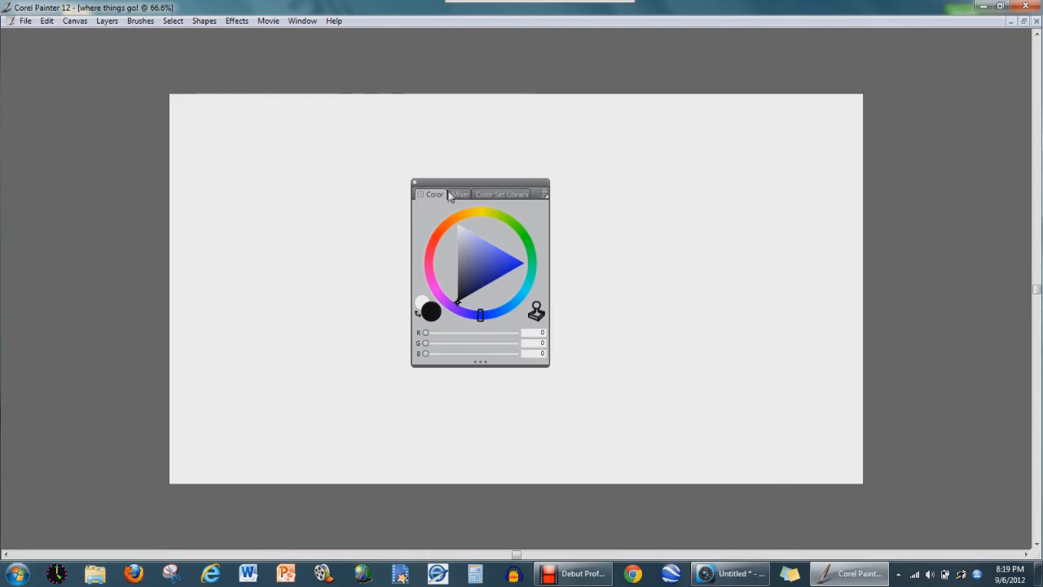
{"action": "left_click_drag", "start_coordinate": [447, 184], "coordinate": [78, 159]}
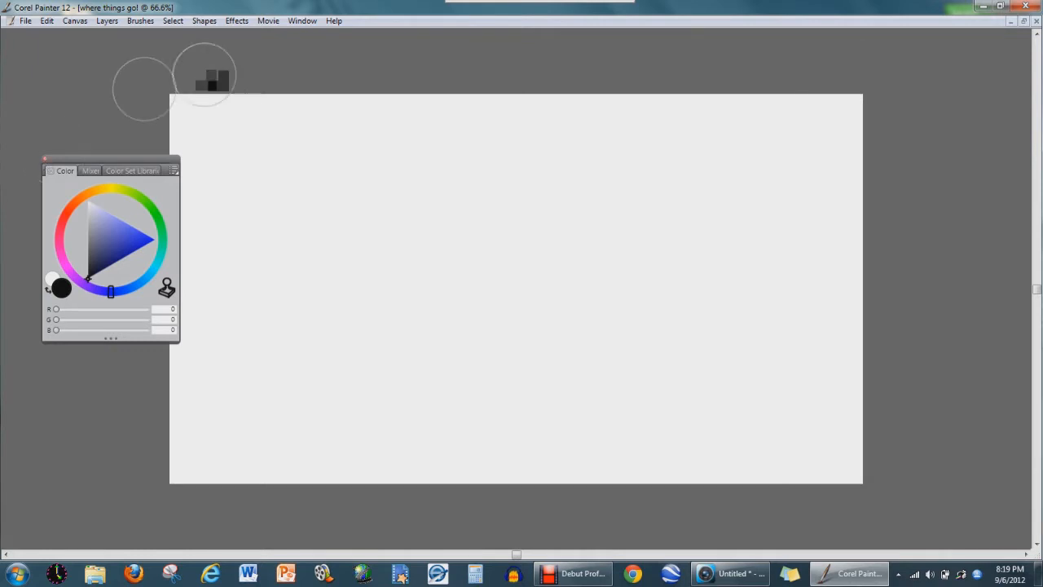
{"action": "left_click_drag", "start_coordinate": [127, 160], "coordinate": [439, 207]}
Step: Show the Toolbox again and place it along the canvas's left edge
{"action": "left_click", "coordinate": [302, 21]}
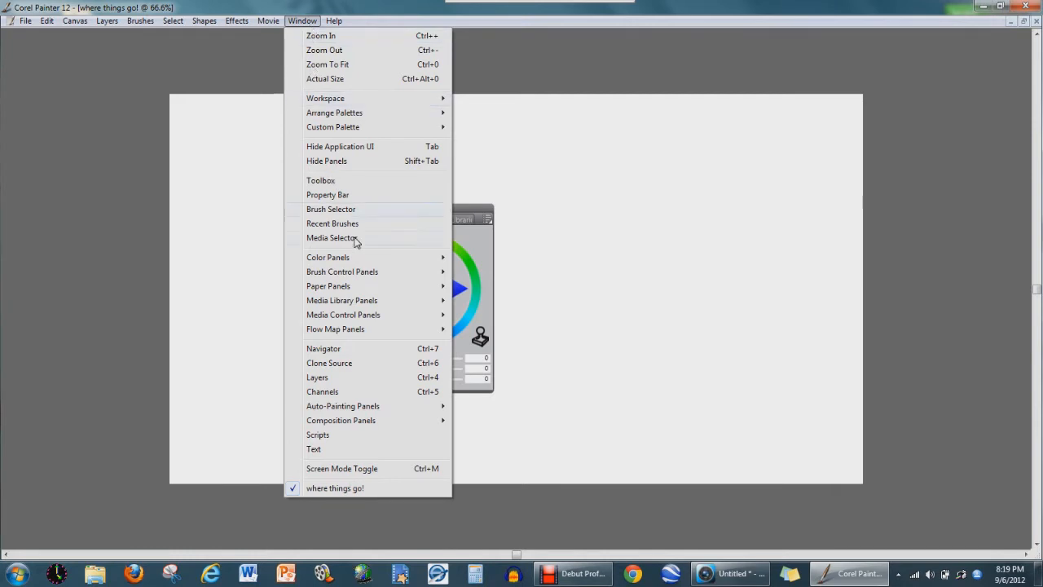
{"action": "left_click", "coordinate": [332, 180]}
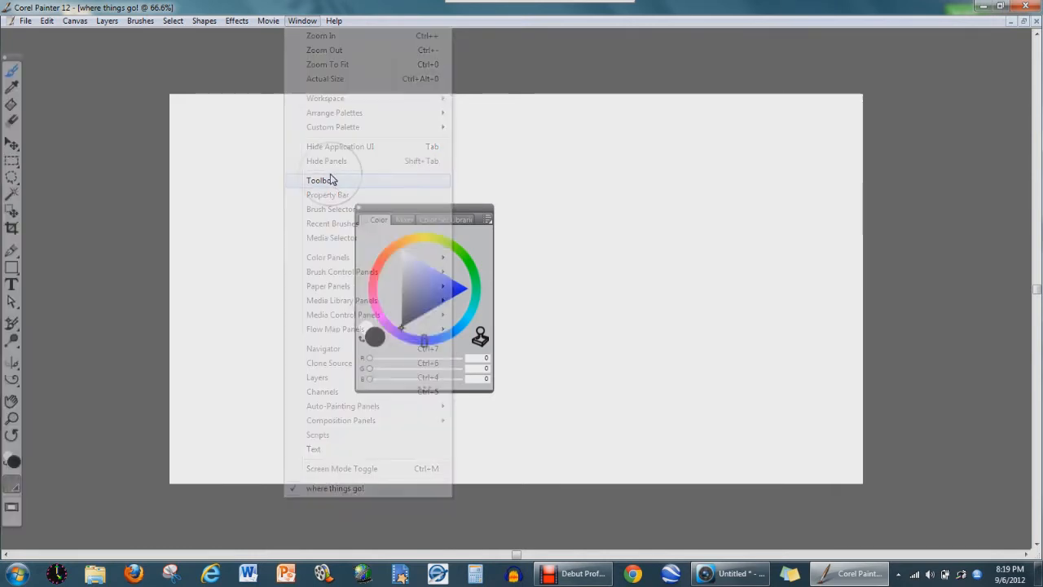
{"action": "left_click_drag", "start_coordinate": [20, 57], "coordinate": [181, 88]}
Step: Toggle the Property Bar on, off and on again, leaving it displayed
{"action": "left_click", "coordinate": [302, 21]}
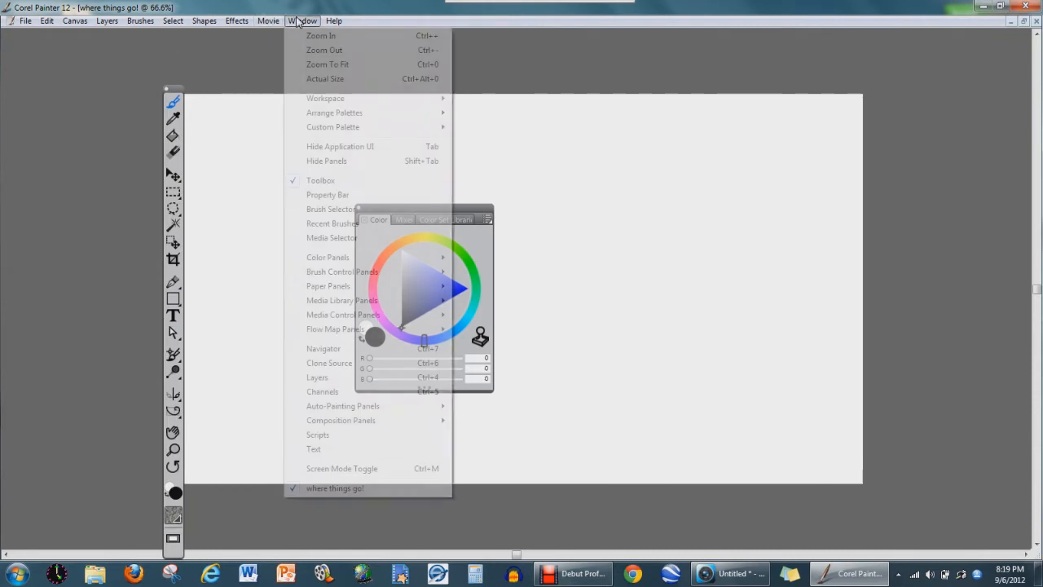
{"action": "left_click", "coordinate": [321, 195]}
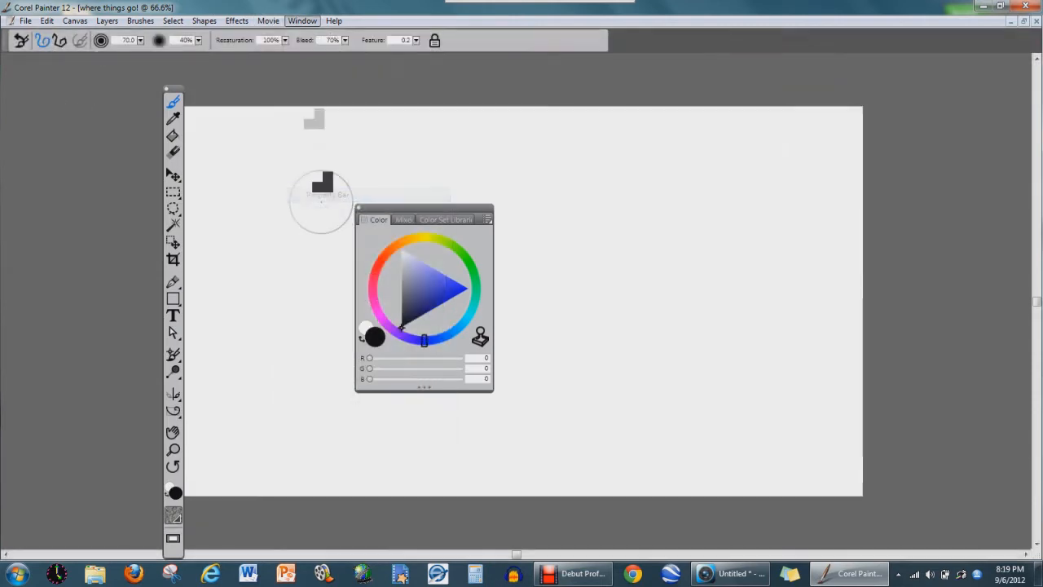
{"action": "left_click", "coordinate": [302, 20]}
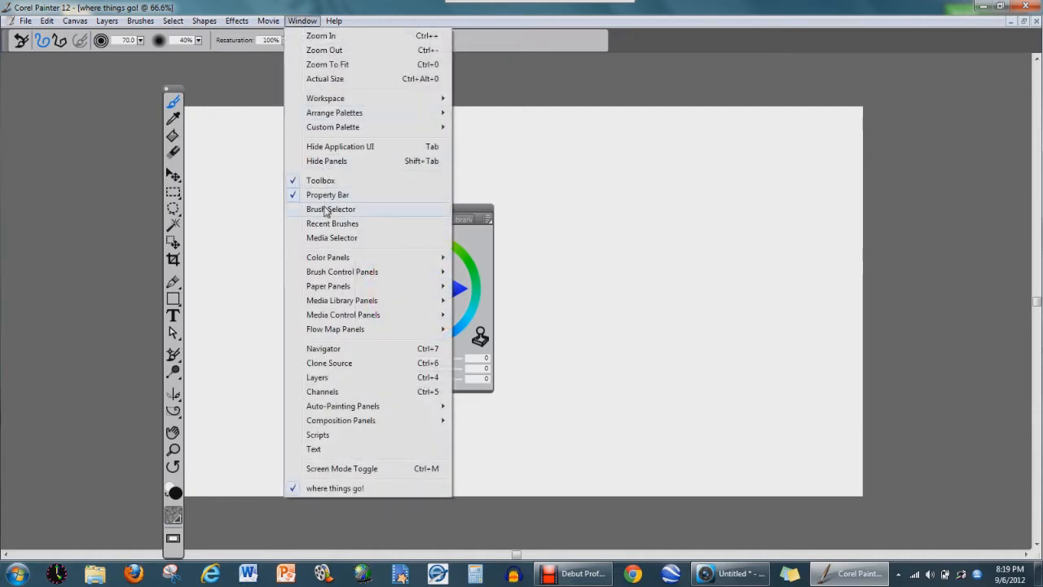
{"action": "left_click", "coordinate": [325, 195]}
{"action": "left_click", "coordinate": [301, 20]}
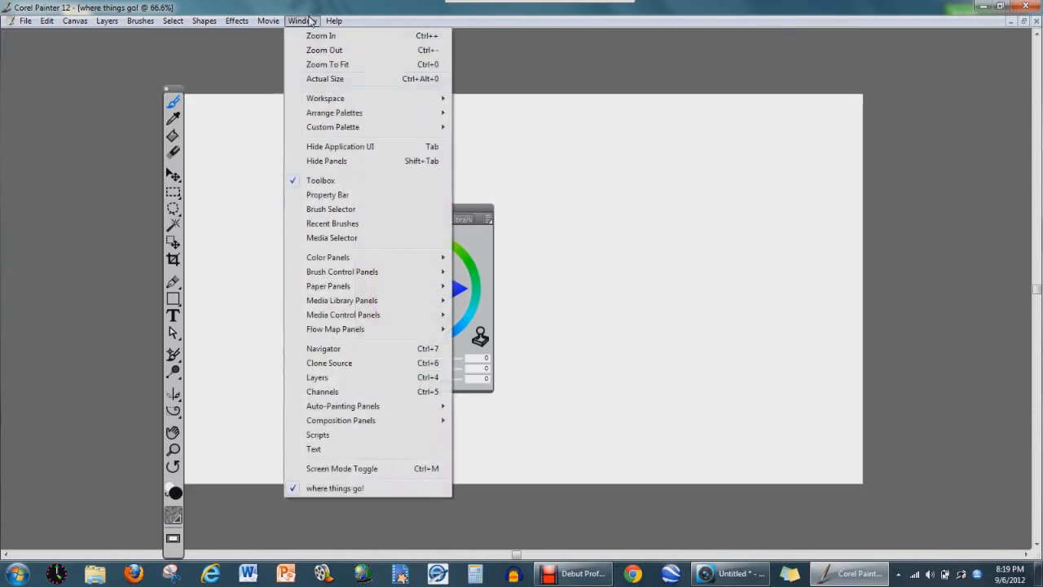
{"action": "left_click", "coordinate": [330, 196]}
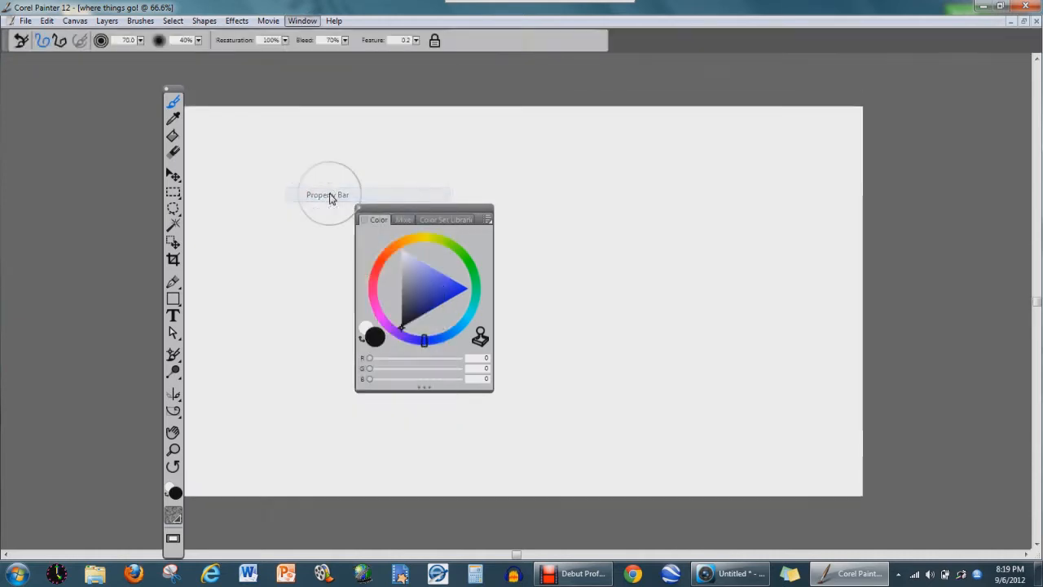
Step: Show the Brush Selector and Recent Brushes again
{"action": "left_click", "coordinate": [306, 21]}
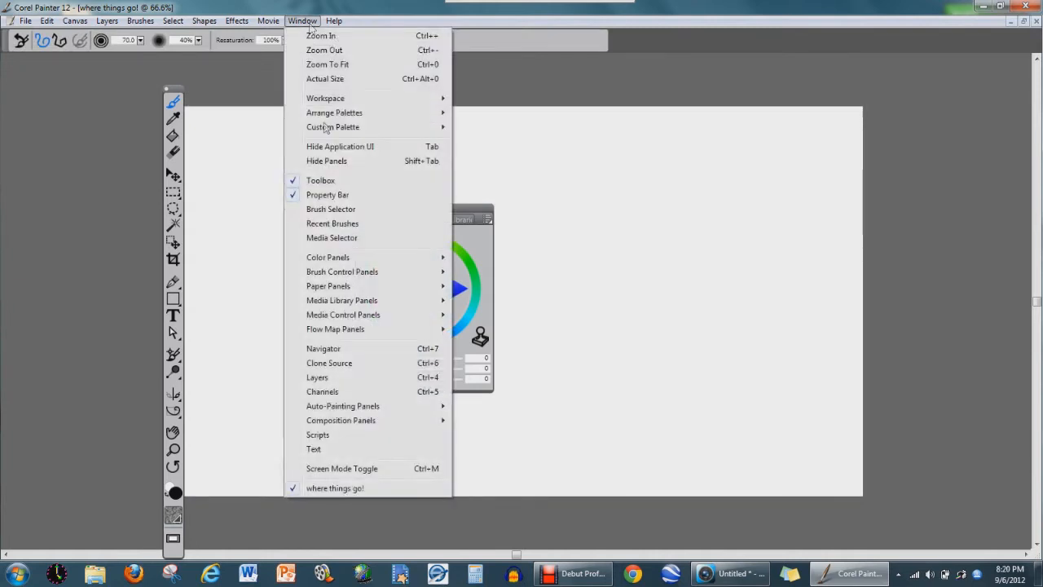
{"action": "left_click", "coordinate": [328, 209]}
{"action": "left_click", "coordinate": [302, 20]}
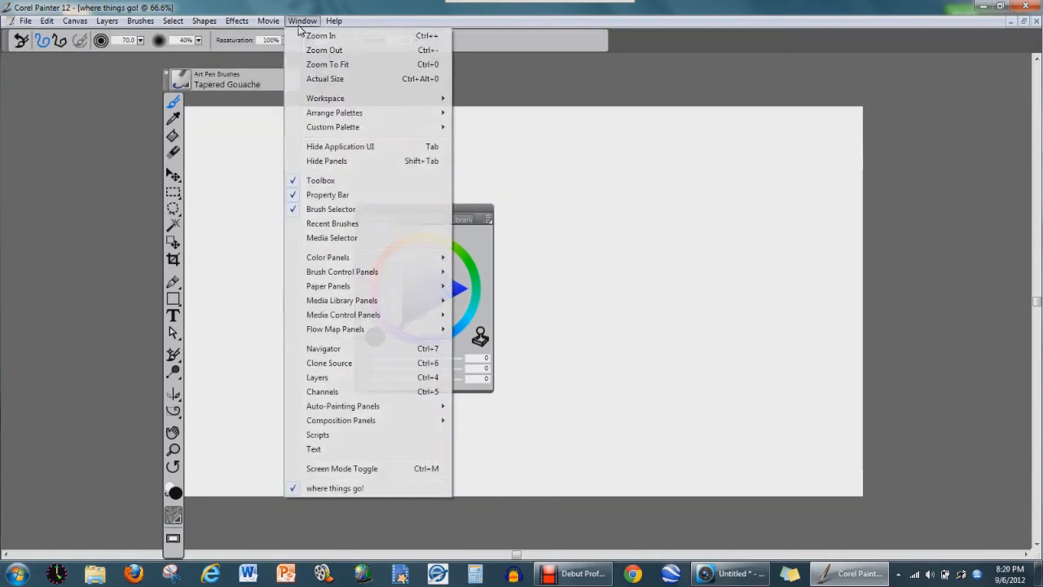
{"action": "left_click", "coordinate": [328, 223]}
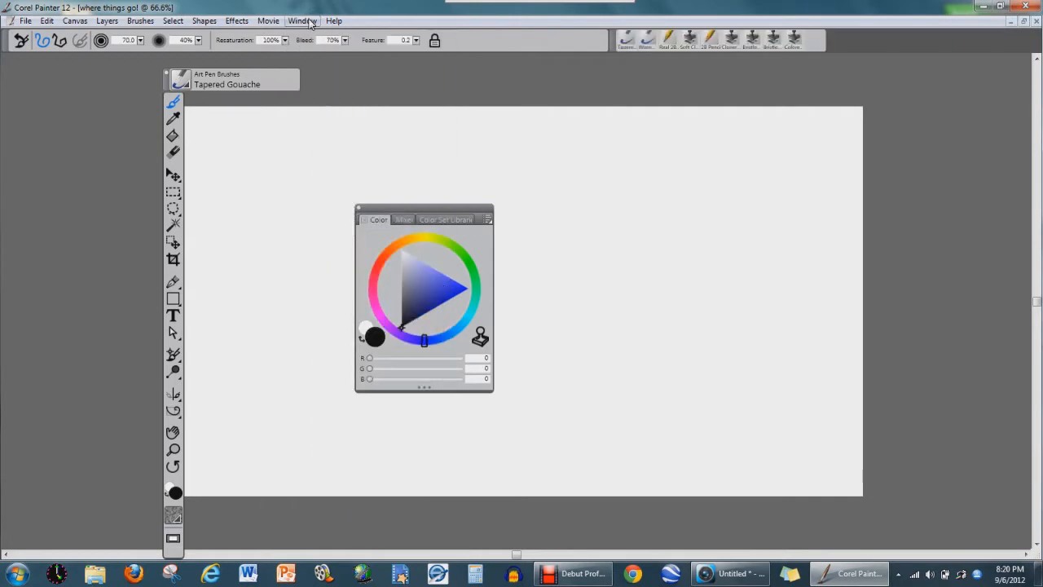
Step: Show the Navigator and Clone Source panels again
{"action": "left_click", "coordinate": [302, 20]}
{"action": "left_click", "coordinate": [336, 349]}
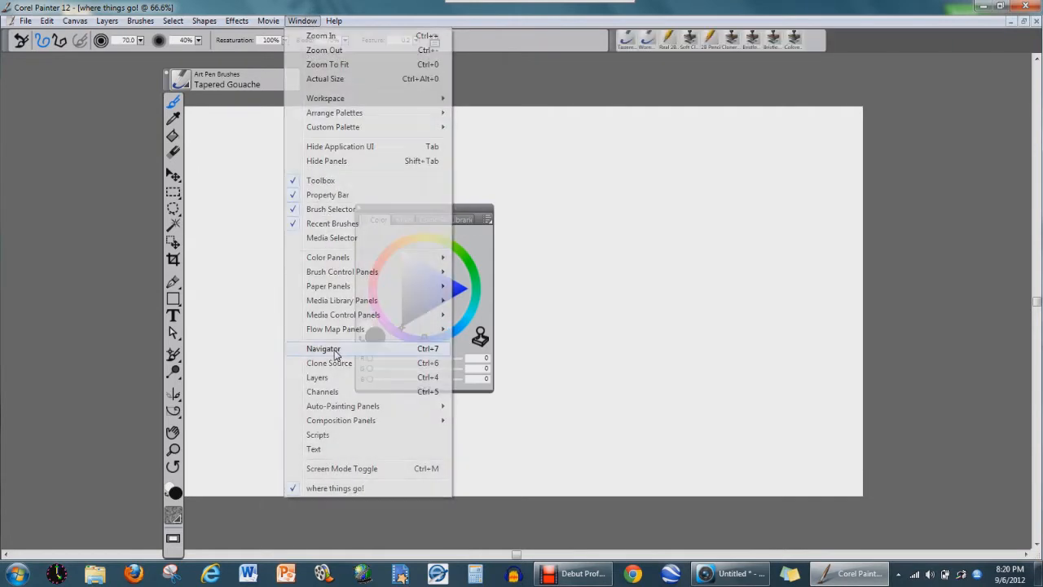
{"action": "left_click", "coordinate": [303, 22]}
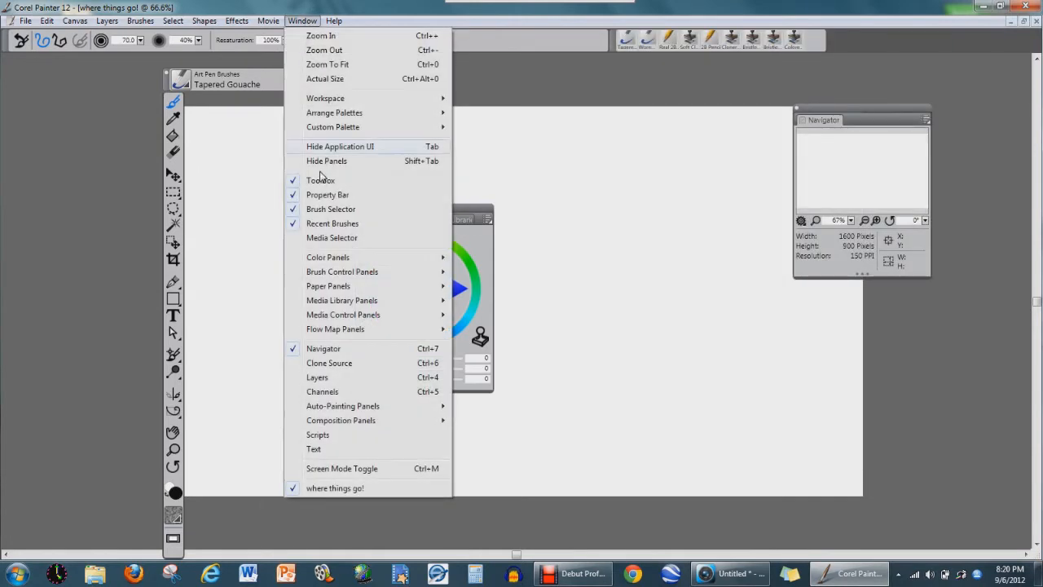
{"action": "left_click", "coordinate": [324, 363]}
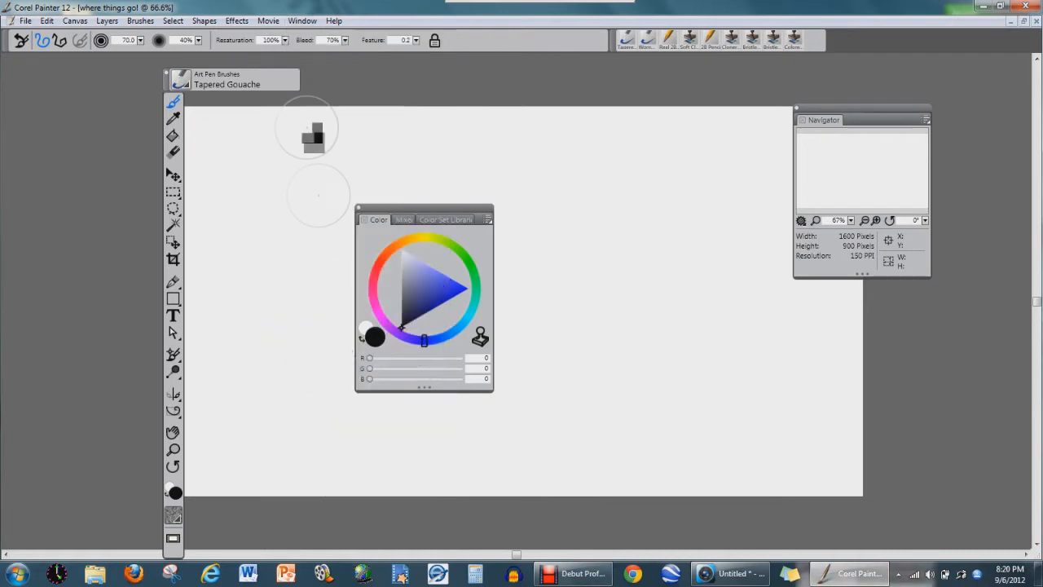
Step: Undock the Recent Brushes bar and Property Bar, and float them over the canvas together with the Brush Selector
{"action": "left_click", "coordinate": [299, 23]}
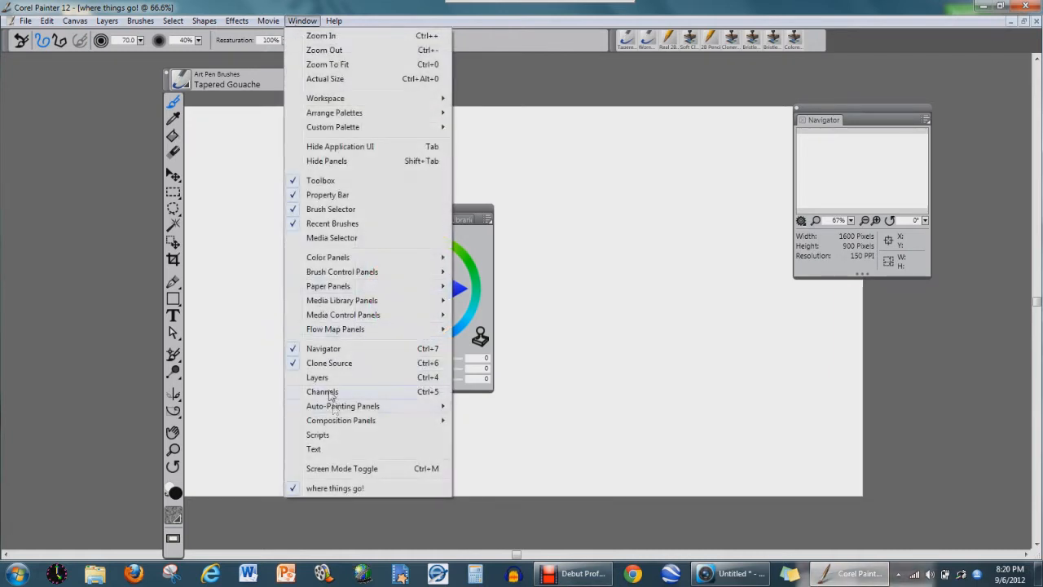
{"action": "left_click", "coordinate": [653, 129]}
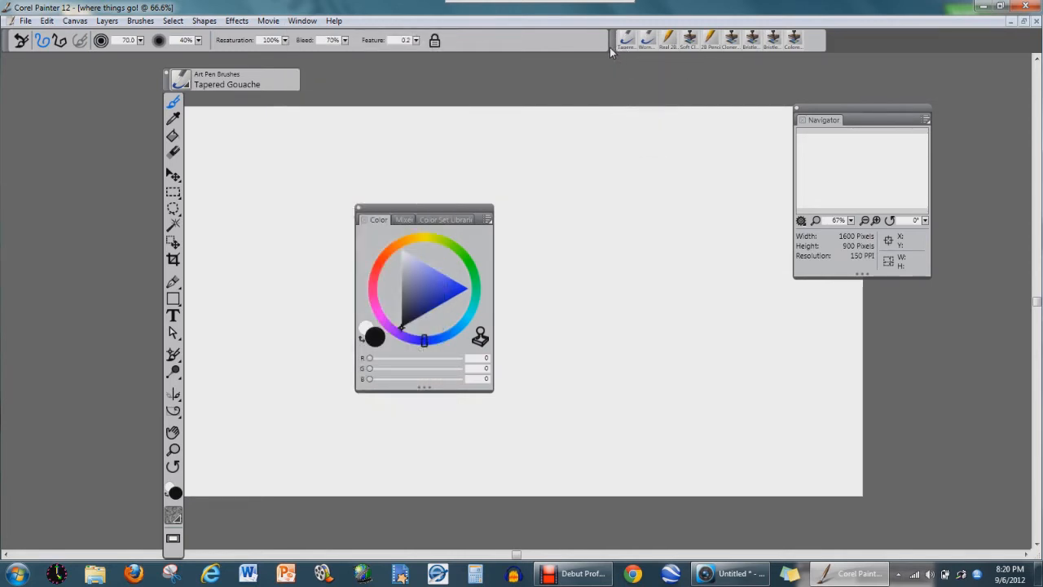
{"action": "left_click_drag", "start_coordinate": [611, 49], "coordinate": [606, 145]}
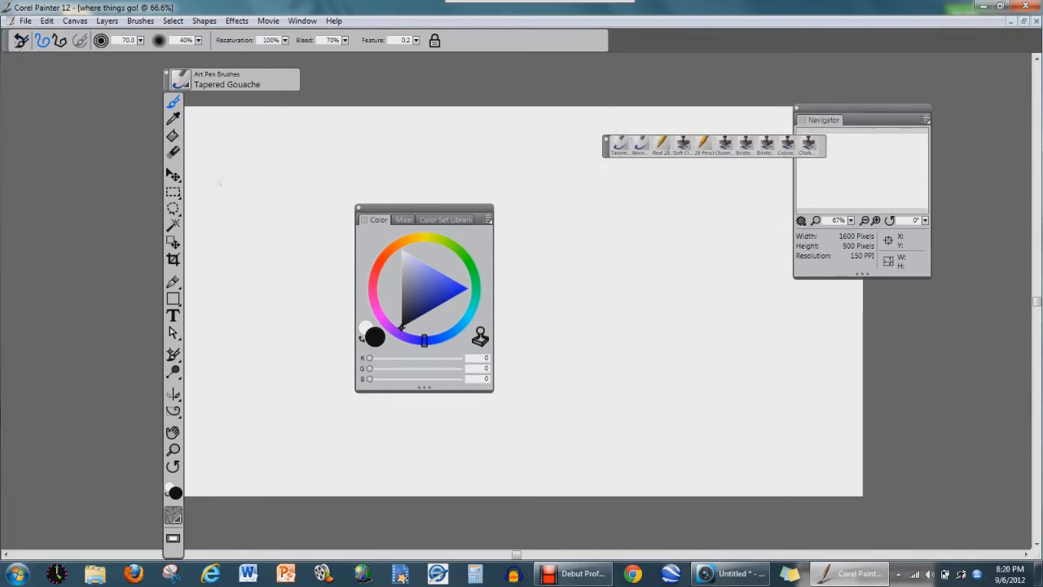
{"action": "left_click_drag", "start_coordinate": [194, 184], "coordinate": [193, 180]}
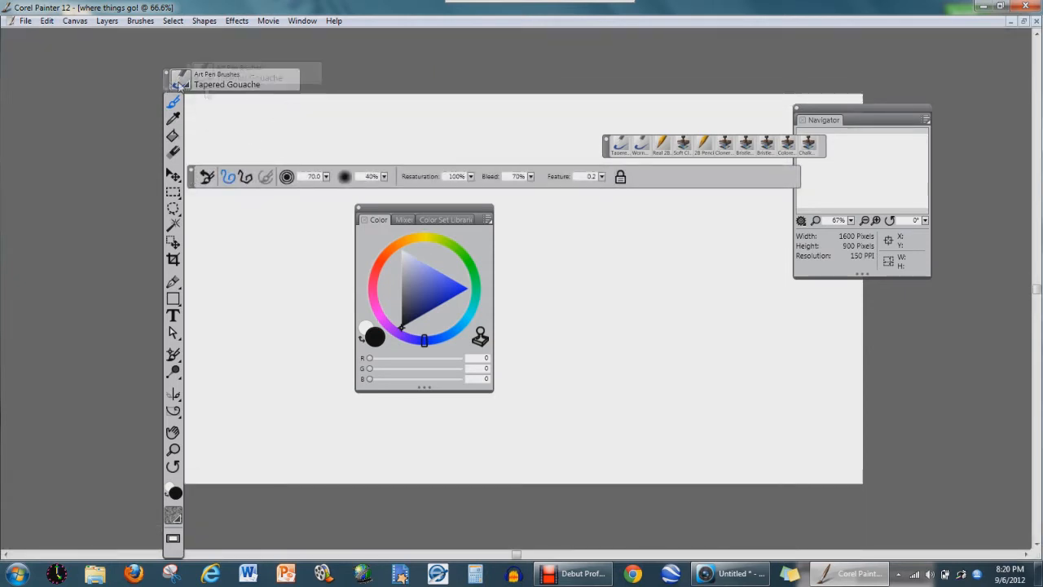
{"action": "left_click_drag", "start_coordinate": [180, 86], "coordinate": [238, 127]}
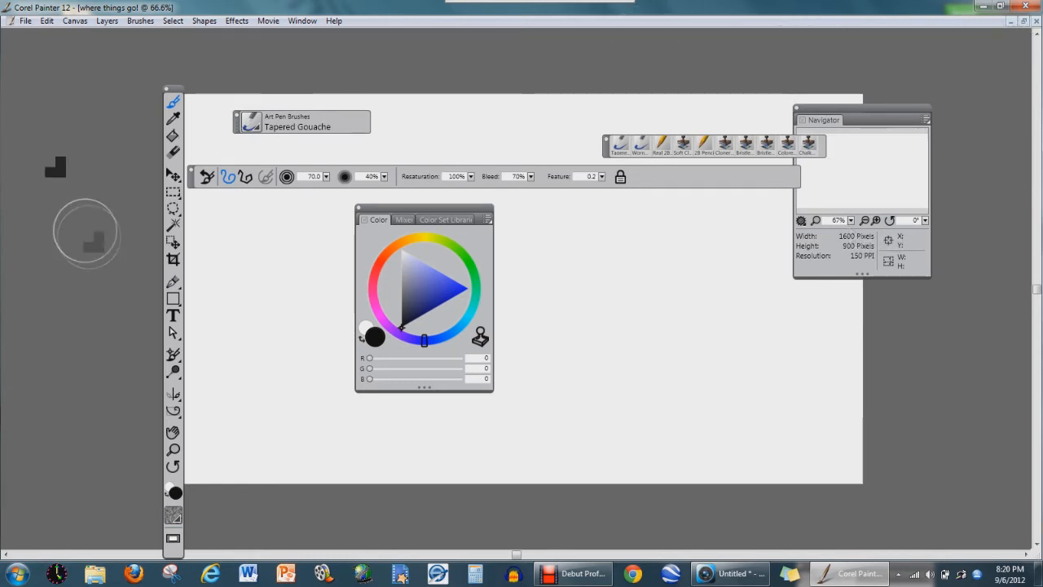
Step: Switch the screen mode of the image window with Screen Mode Toggle, leaving the option enabled
{"action": "left_click", "coordinate": [301, 21]}
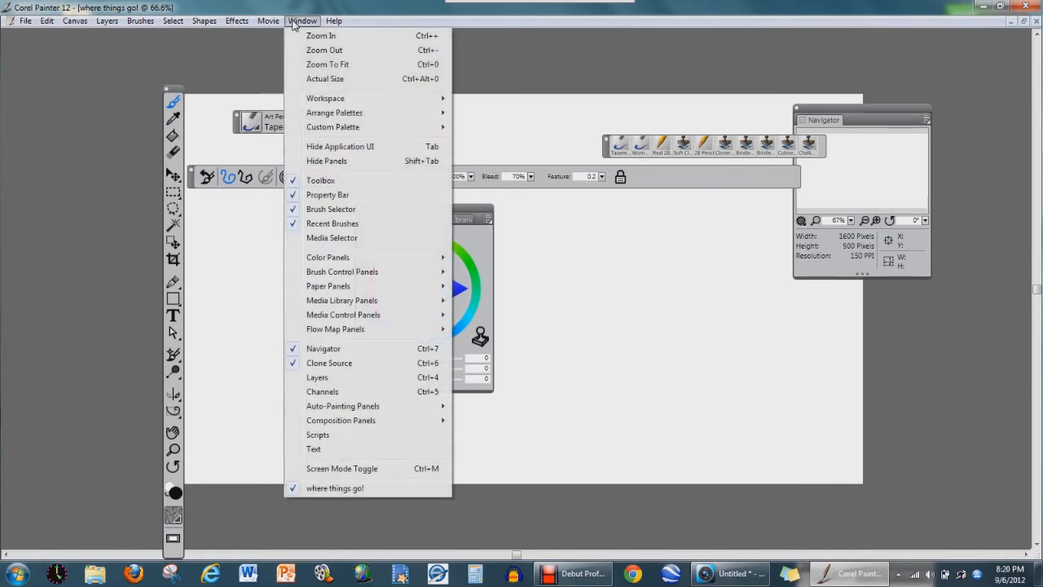
{"action": "left_click", "coordinate": [329, 467]}
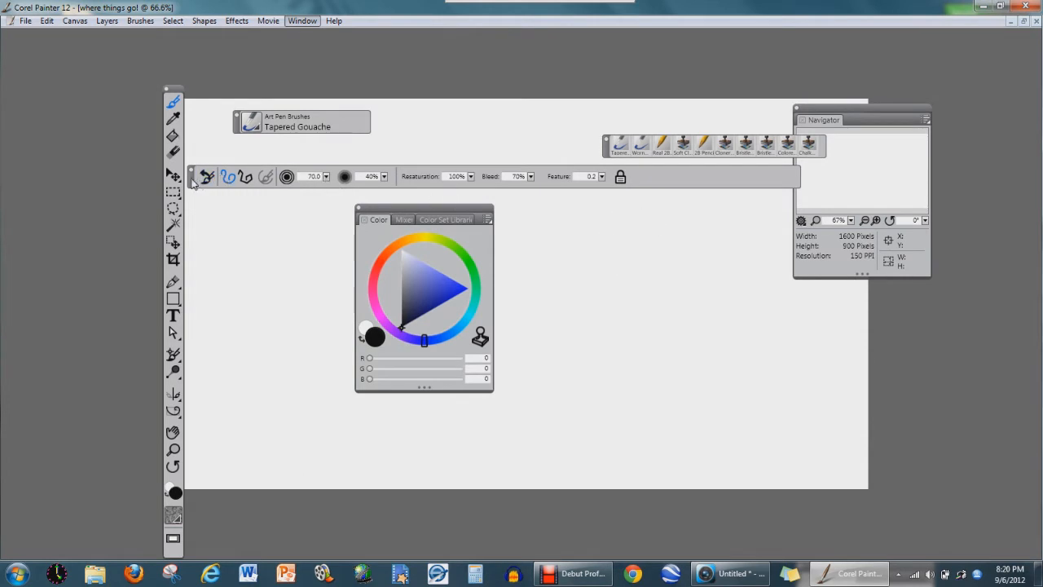
{"action": "left_click", "coordinate": [302, 22]}
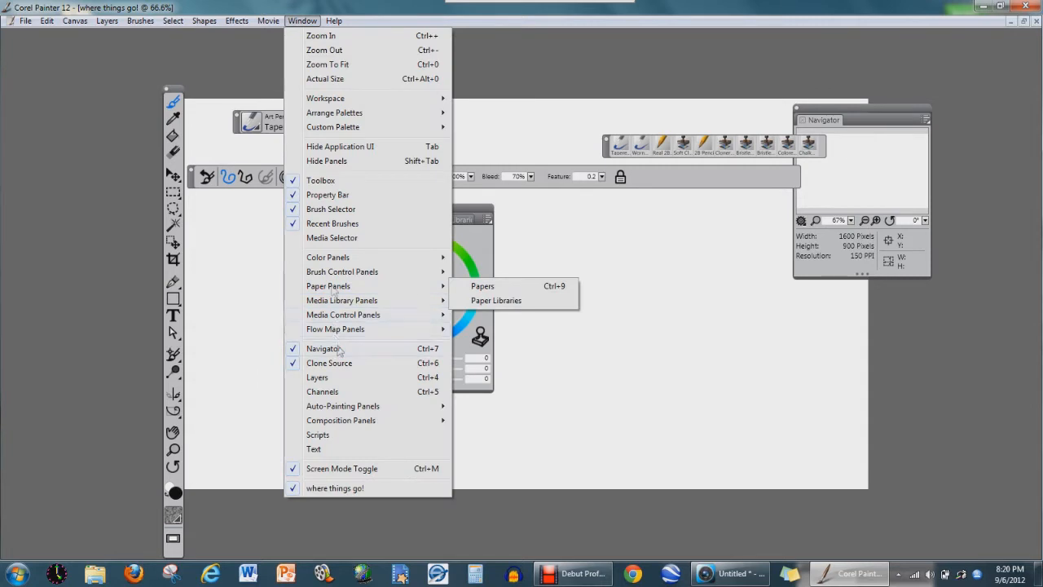
{"action": "left_click", "coordinate": [548, 140]}
Step: Dock the Property Bar above the canvas again and reset the Tapered Gouache brush to its default settings
{"action": "left_click", "coordinate": [190, 189]}
{"action": "mouse_move", "coordinate": [189, 190]}
{"action": "left_mouse_down"}
{"action": "mouse_move", "coordinate": [156, 154]}
{"action": "mouse_move", "coordinate": [10, 88]}
{"action": "mouse_move", "coordinate": [15, 41]}
{"action": "mouse_move", "coordinate": [28, 76]}
{"action": "mouse_move", "coordinate": [10, 47]}
{"action": "mouse_move", "coordinate": [19, 34]}
{"action": "left_mouse_up"}
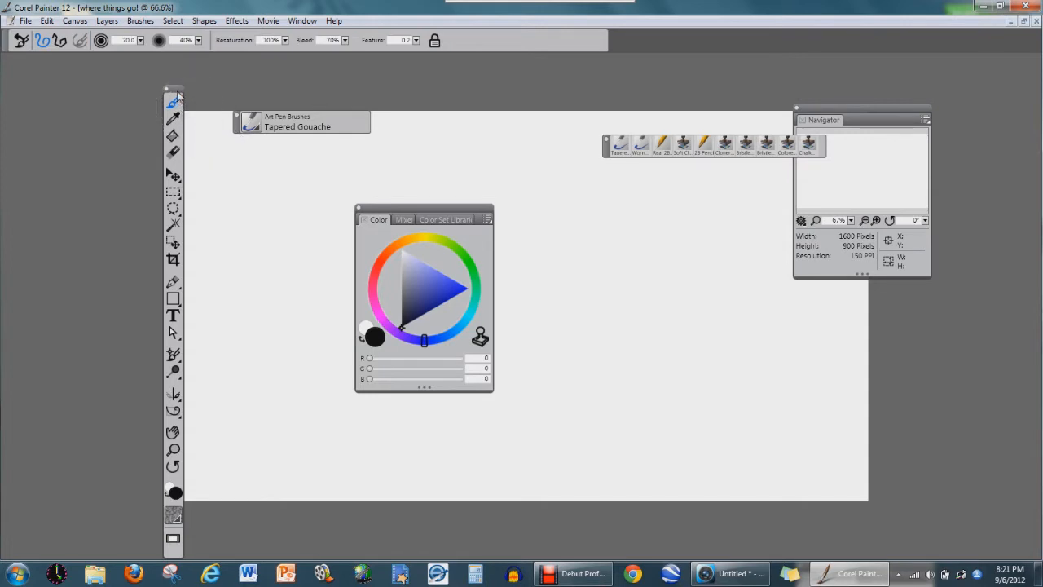
{"action": "left_click", "coordinate": [22, 46]}
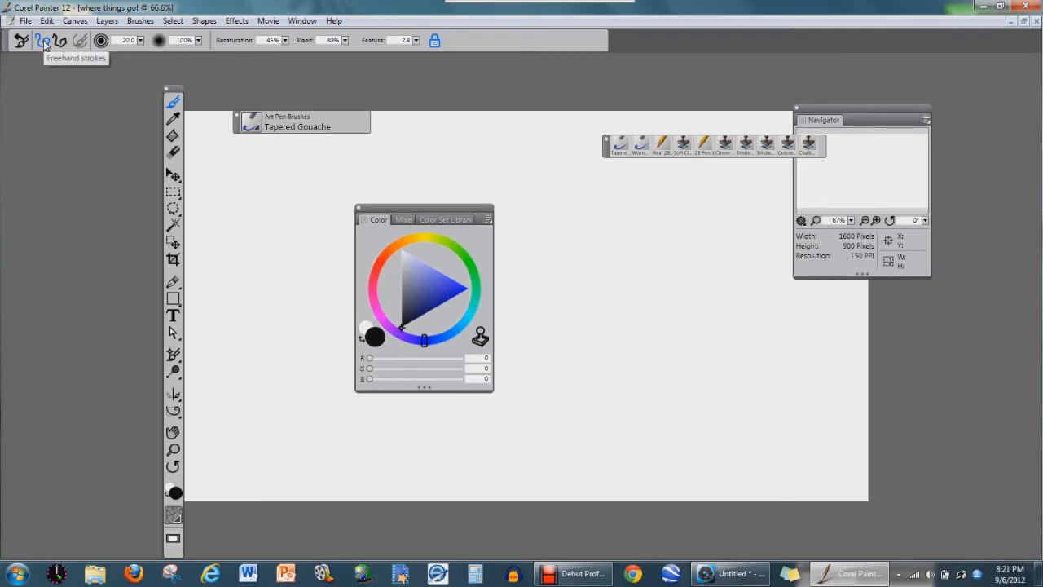
Step: Draw a small freehand loop near the canvas's middle and surround it with an open, angular outline made of straight line strokes
{"action": "mouse_move", "coordinate": [603, 281]}
{"action": "left_mouse_down"}
{"action": "mouse_move", "coordinate": [616, 302]}
{"action": "mouse_move", "coordinate": [639, 304]}
{"action": "mouse_move", "coordinate": [615, 264]}
{"action": "mouse_move", "coordinate": [601, 287]}
{"action": "left_mouse_up"}
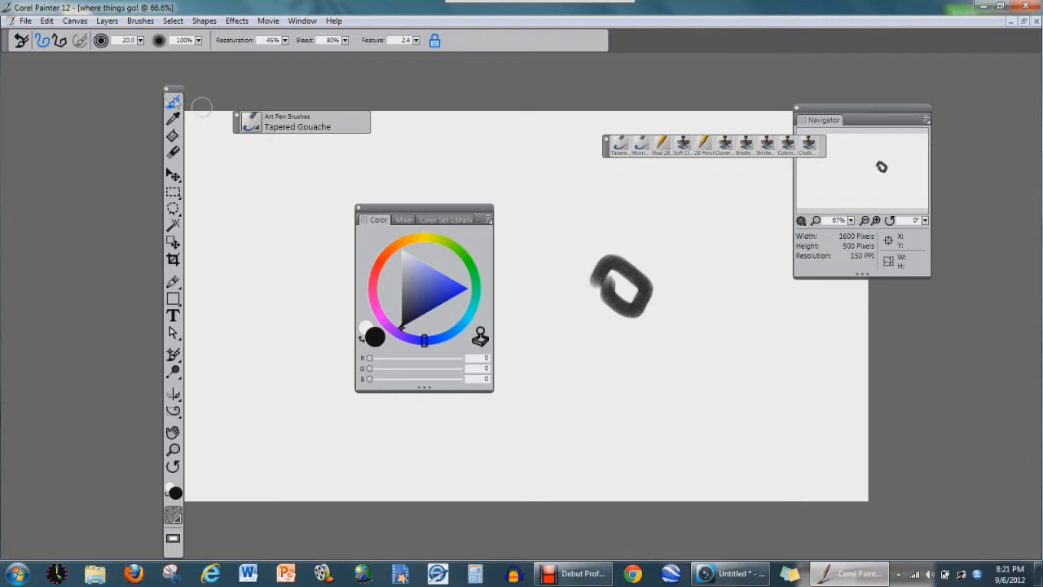
{"action": "left_click", "coordinate": [558, 343]}
{"action": "left_click", "coordinate": [549, 211]}
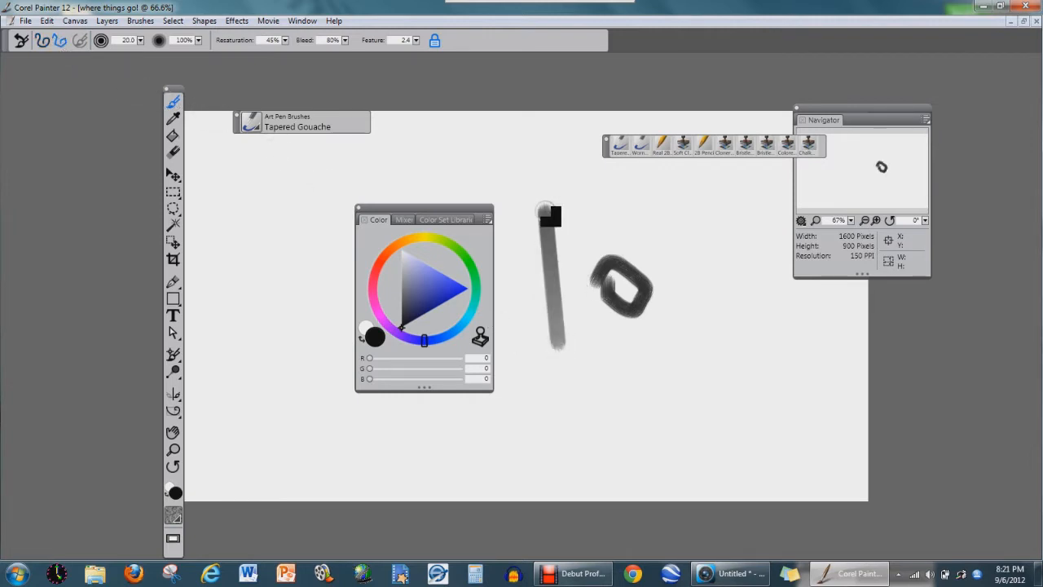
{"action": "left_click", "coordinate": [637, 204]}
{"action": "left_click", "coordinate": [689, 248]}
{"action": "left_click", "coordinate": [705, 307]}
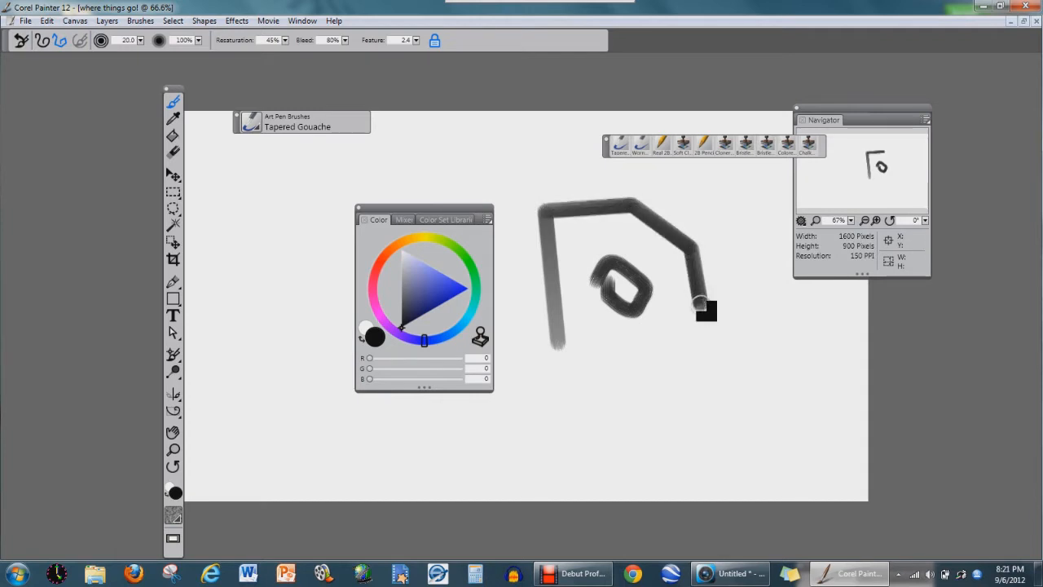
{"action": "left_click", "coordinate": [688, 343]}
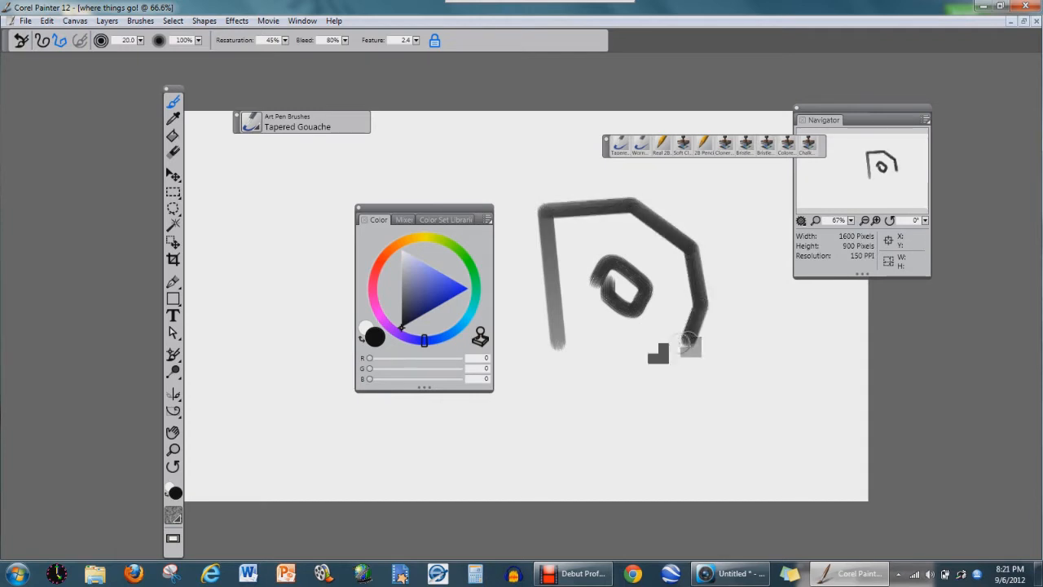
{"action": "left_click", "coordinate": [574, 350]}
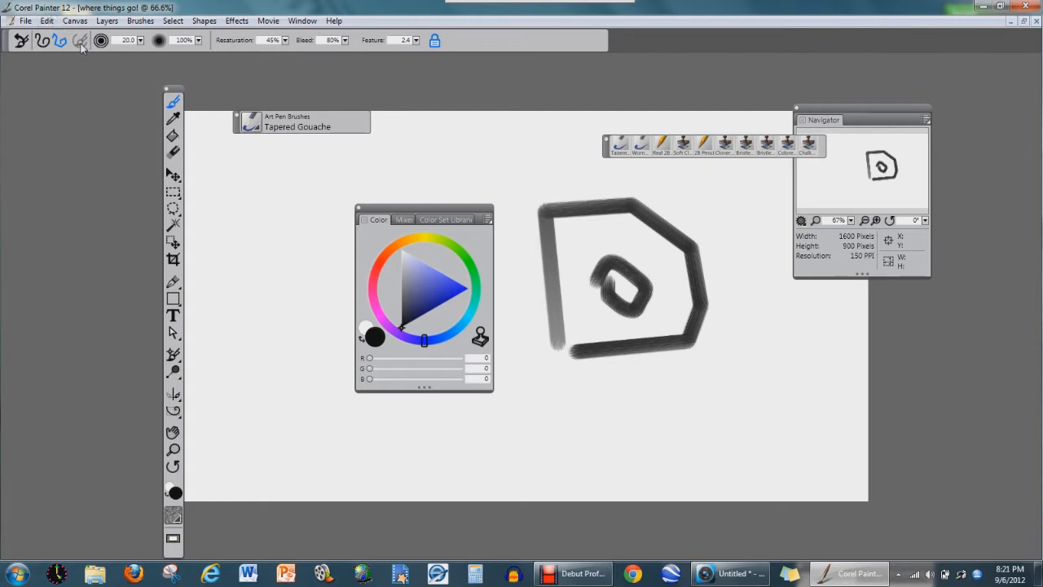
Step: Draw overlapping freehand loops below the angular outline with Align to Path enabled, and move the Color panel closer to the Toolbox
{"action": "left_click", "coordinate": [42, 40]}
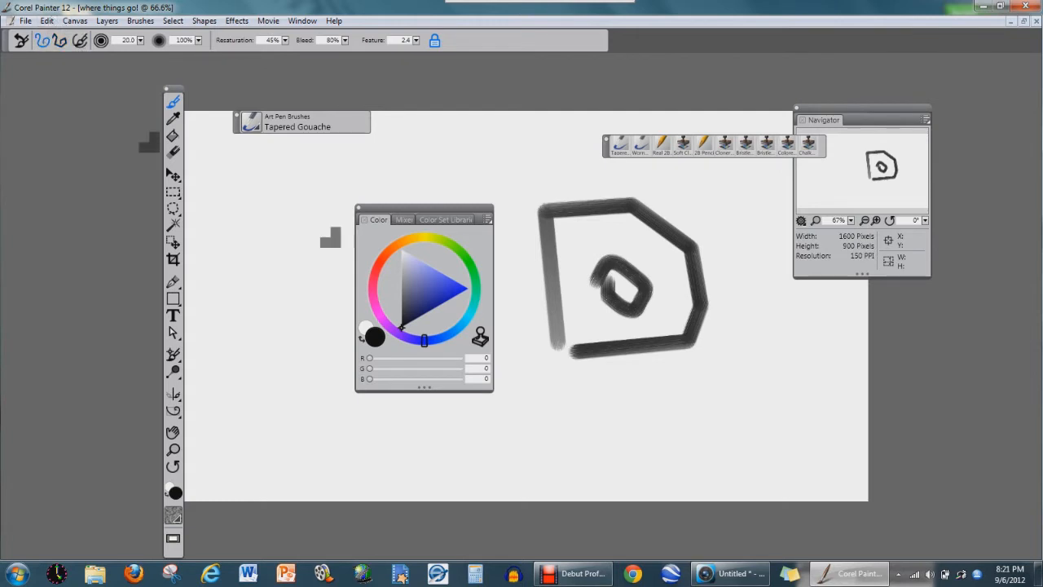
{"action": "mouse_move", "coordinate": [603, 380]}
{"action": "left_mouse_down"}
{"action": "mouse_move", "coordinate": [684, 376]}
{"action": "mouse_move", "coordinate": [726, 325]}
{"action": "mouse_move", "coordinate": [670, 340]}
{"action": "mouse_move", "coordinate": [645, 373]}
{"action": "mouse_move", "coordinate": [661, 420]}
{"action": "mouse_move", "coordinate": [757, 324]}
{"action": "mouse_move", "coordinate": [677, 350]}
{"action": "mouse_move", "coordinate": [675, 389]}
{"action": "left_mouse_up"}
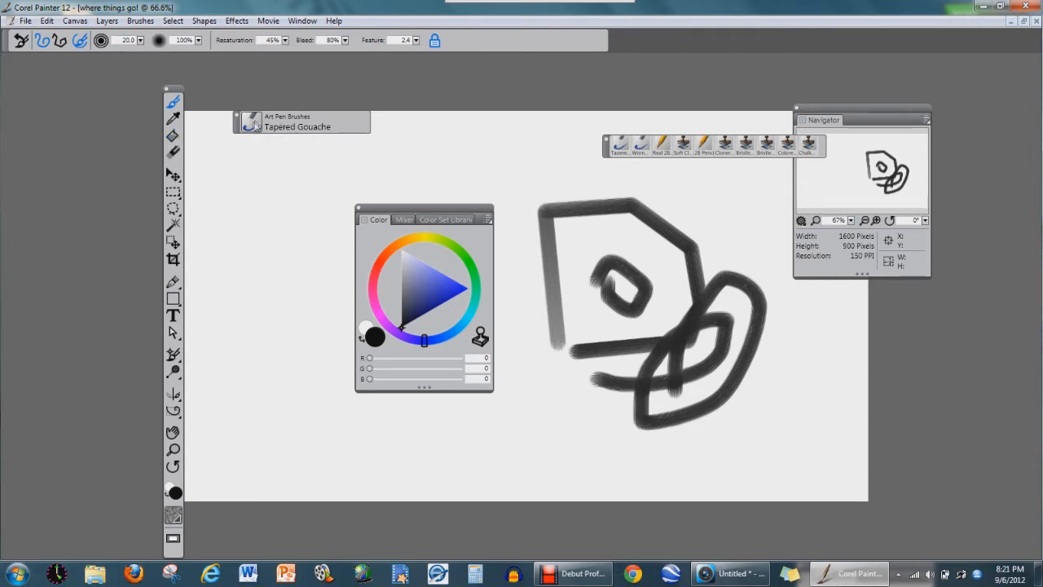
{"action": "left_click_drag", "start_coordinate": [395, 207], "coordinate": [269, 202]}
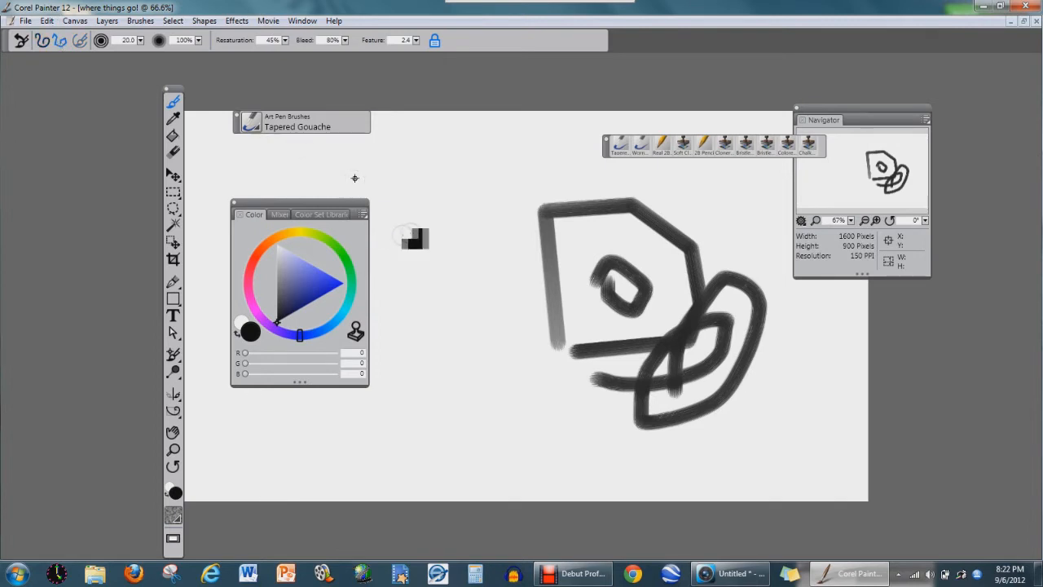
Step: Draw a short straight stroke beside the Color panel, and a second diagonal one with the brush size set to 629.6
{"action": "left_click_drag", "start_coordinate": [354, 178], "coordinate": [418, 235]}
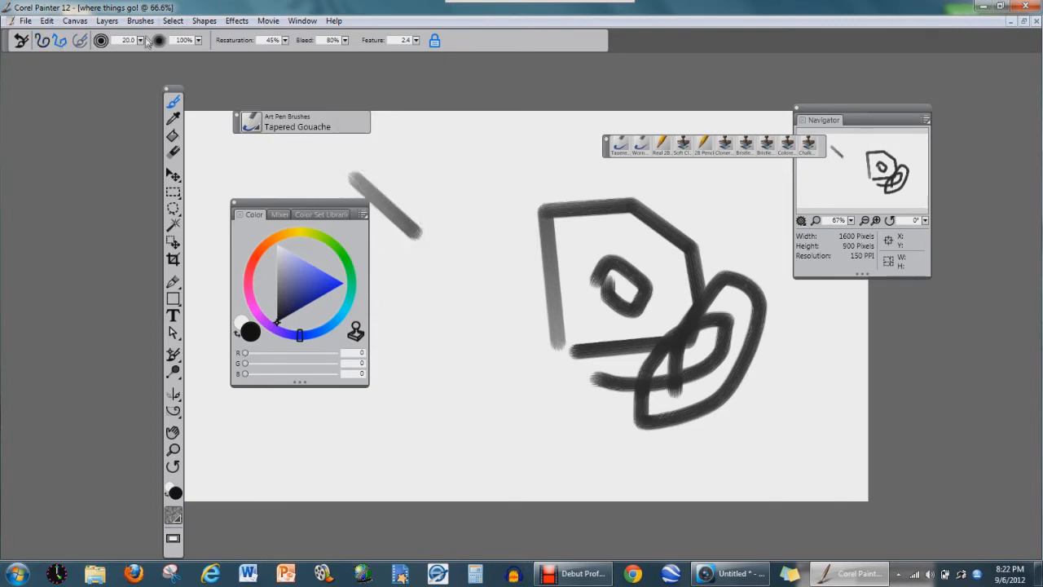
{"action": "mouse_move", "coordinate": [140, 43]}
{"action": "left_mouse_down"}
{"action": "mouse_move", "coordinate": [163, 65]}
{"action": "mouse_move", "coordinate": [214, 52]}
{"action": "left_mouse_up"}
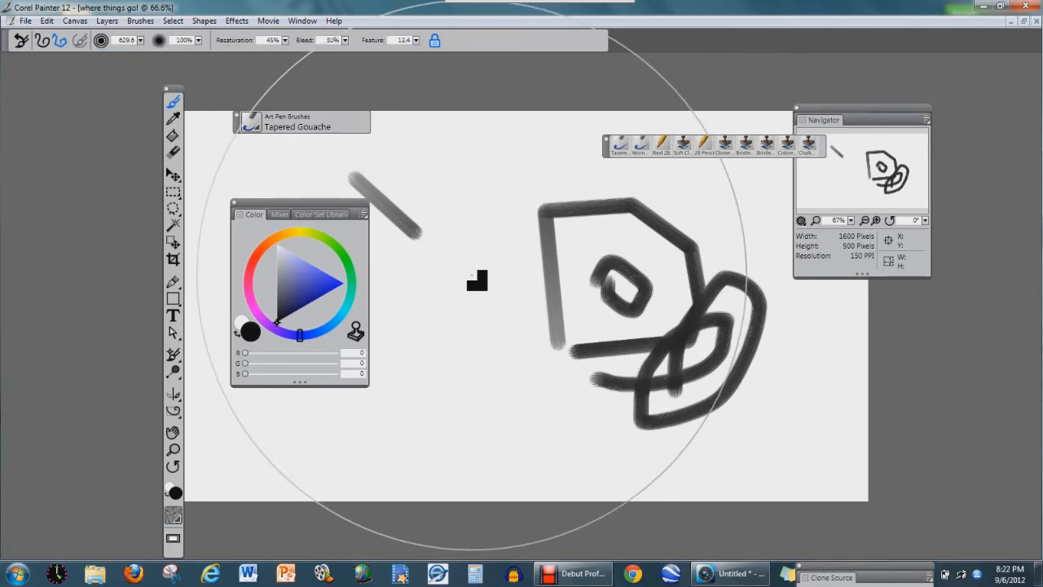
{"action": "left_click_drag", "start_coordinate": [477, 280], "coordinate": [689, 424]}
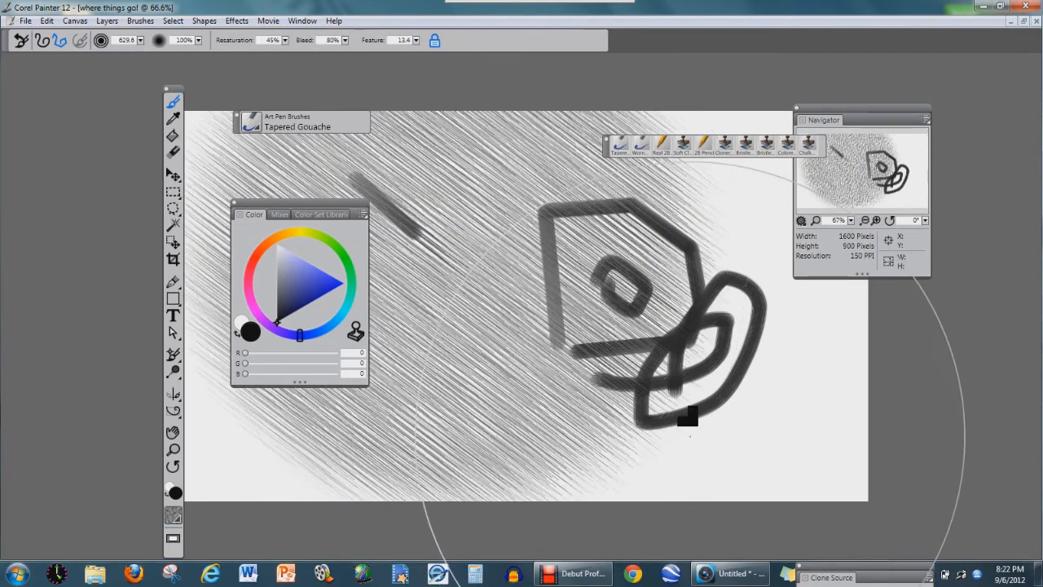
Step: Undo all the brush strokes on the canvas
{"action": "key", "text": "ctrl+z"}
{"action": "key", "text": "ctrl+z"}
{"action": "key", "text": "ctrl+z"}
{"action": "key", "text": "ctrl+z"}
{"action": "key", "text": "ctrl+z"}
{"action": "key", "text": "ctrl+z"}
{"action": "key", "text": "ctrl+z"}
{"action": "key", "text": "ctrl+z"}
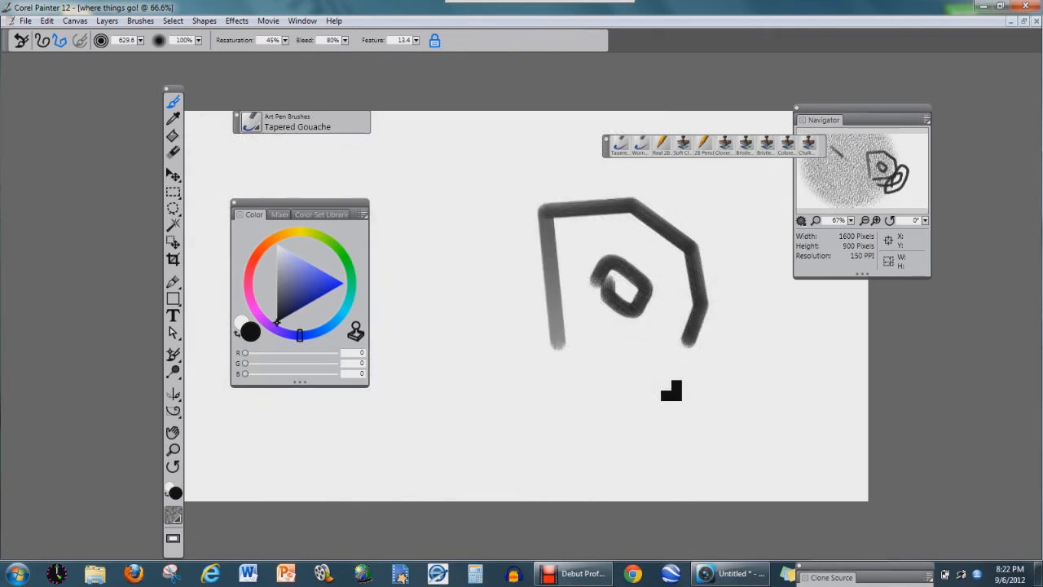
{"action": "key", "text": "ctrl+z"}
{"action": "key", "text": "ctrl+z"}
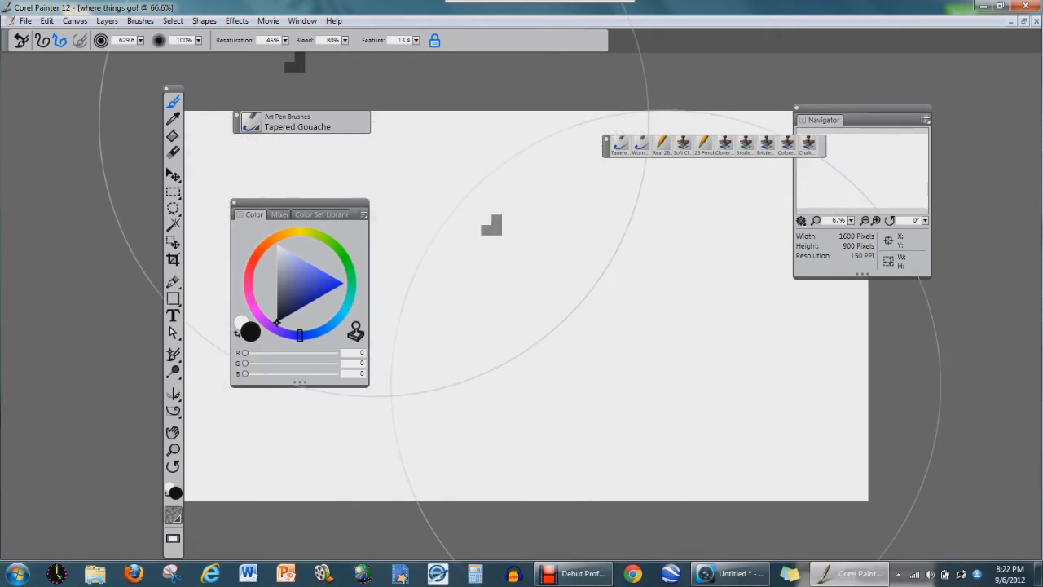
Step: Reduce the brush size to 2.3, draw thin straight test strokes on the canvas and undo them
{"action": "left_click", "coordinate": [140, 41]}
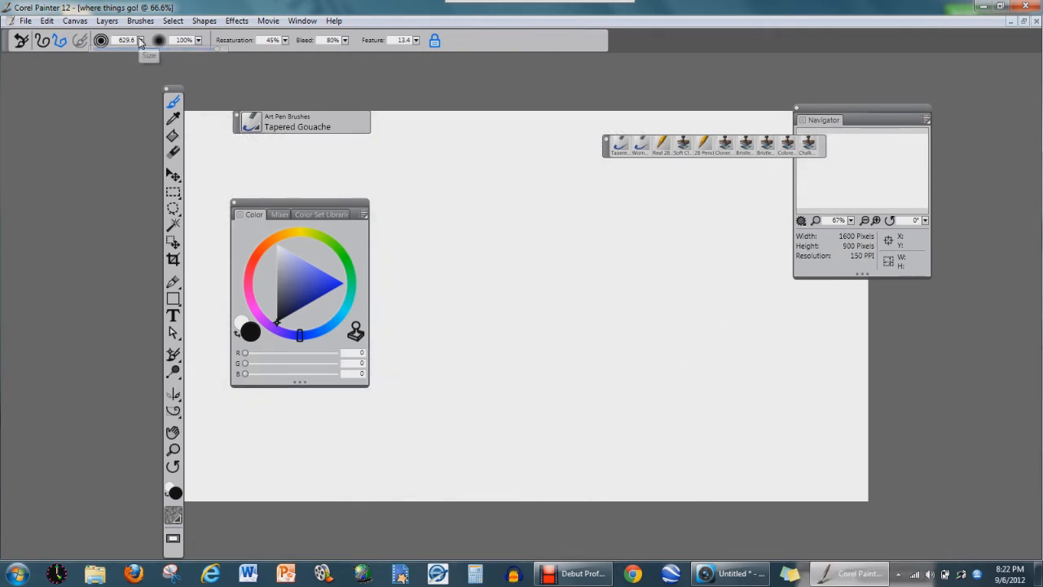
{"action": "left_click", "coordinate": [144, 48]}
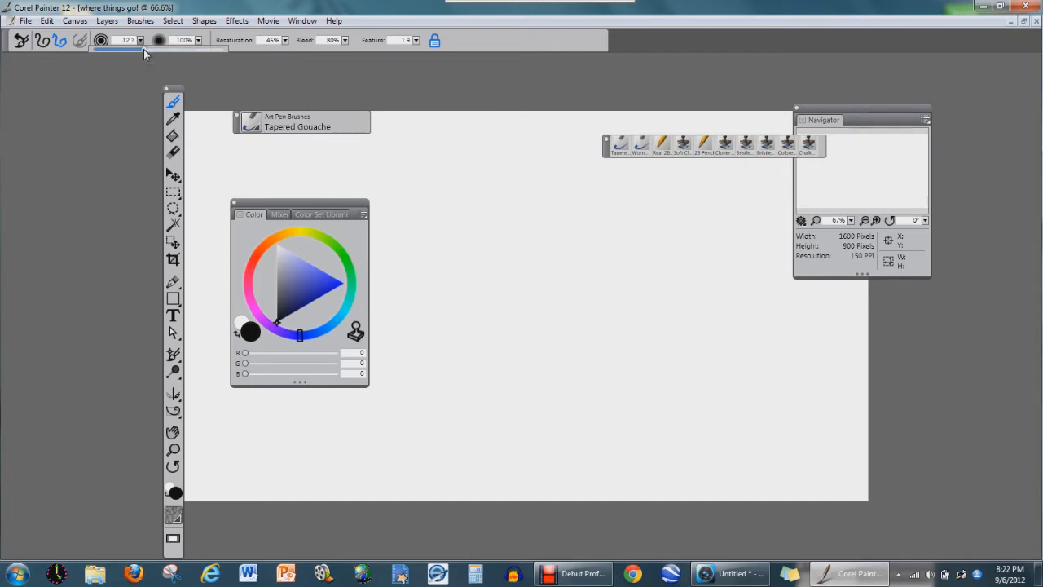
{"action": "left_click_drag", "start_coordinate": [136, 53], "coordinate": [115, 52]}
{"action": "left_click", "coordinate": [471, 171]}
{"action": "left_click", "coordinate": [471, 170], "text": "shift"}
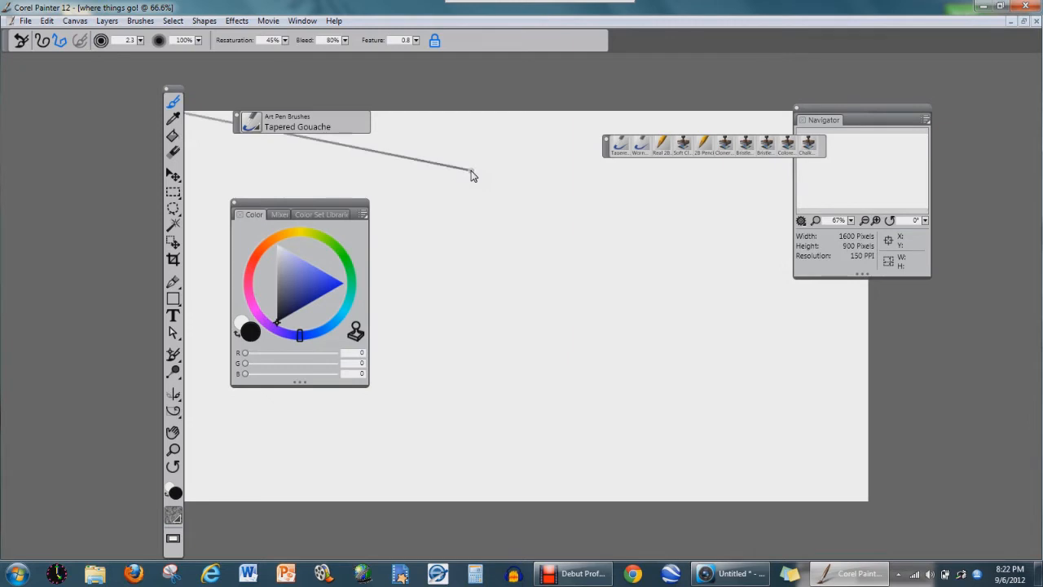
{"action": "left_click", "coordinate": [481, 221], "text": "shift"}
{"action": "key", "text": "ctrl+z"}
{"action": "key", "text": "ctrl+z"}
Step: Set the brush opacity to 50% and its size to 50, and try them with a straight stroke that is undone
{"action": "left_click", "coordinate": [140, 41]}
{"action": "key", "text": "5"}
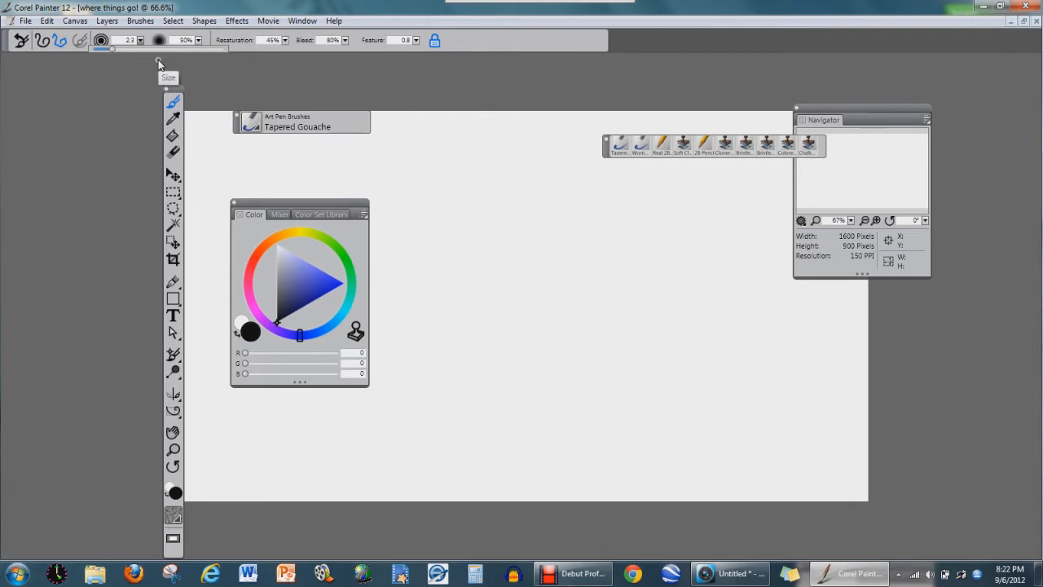
{"action": "left_click", "coordinate": [137, 43]}
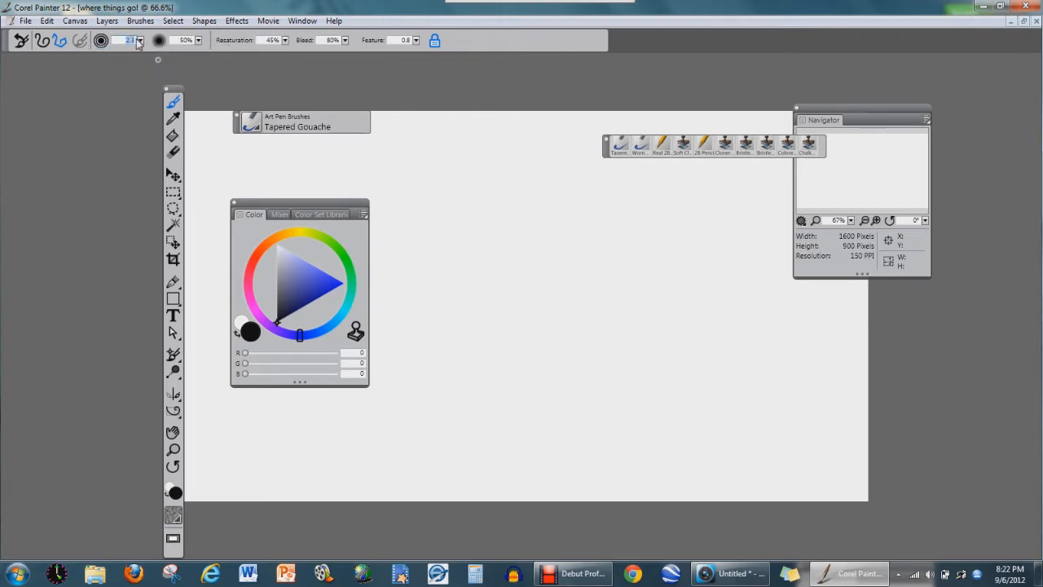
{"action": "type", "text": "50"}
{"action": "key", "text": "Return"}
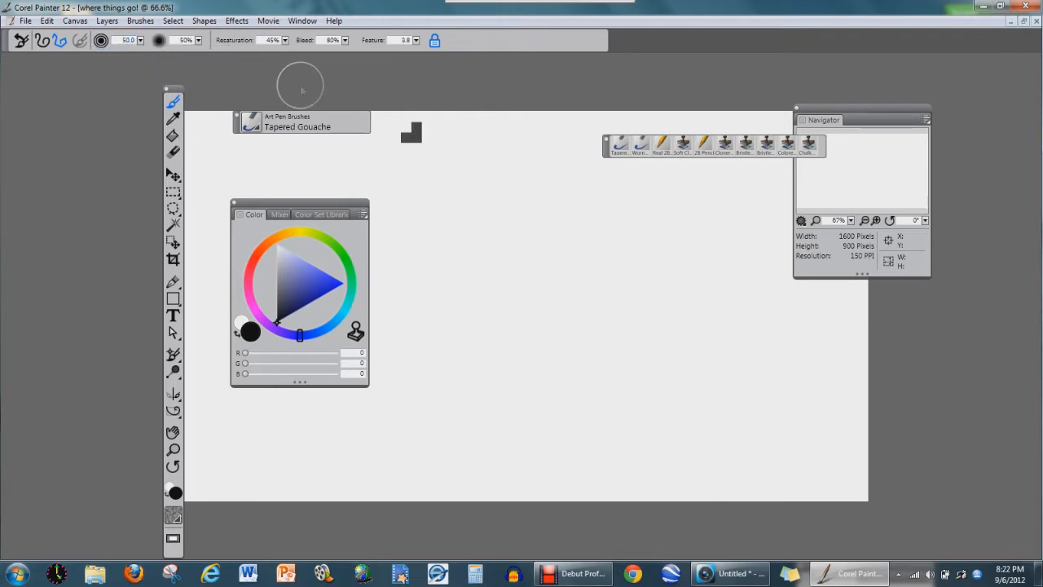
{"action": "left_click", "coordinate": [530, 259], "text": "shift"}
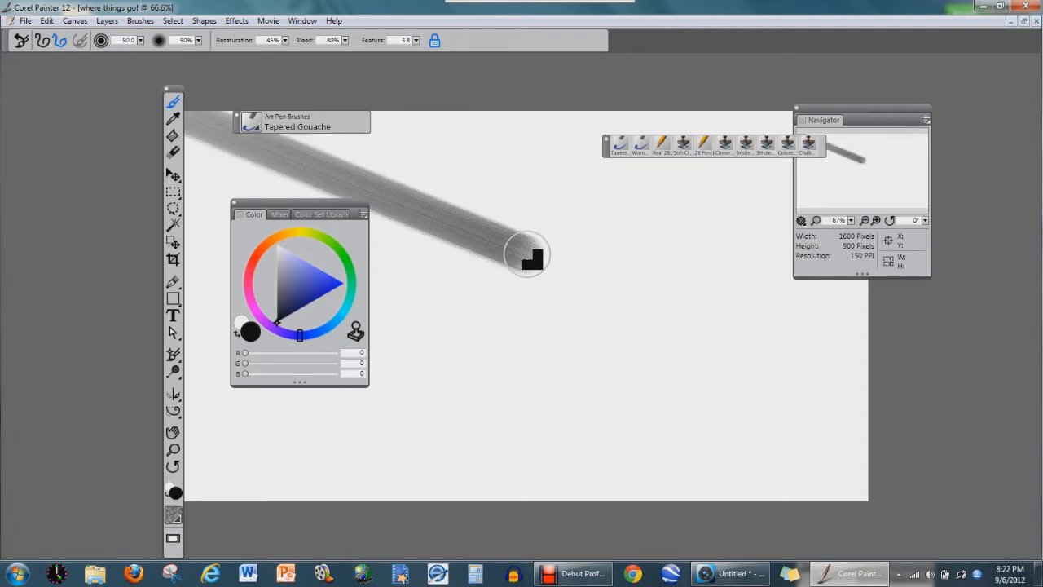
{"action": "key", "text": "ctrl+z"}
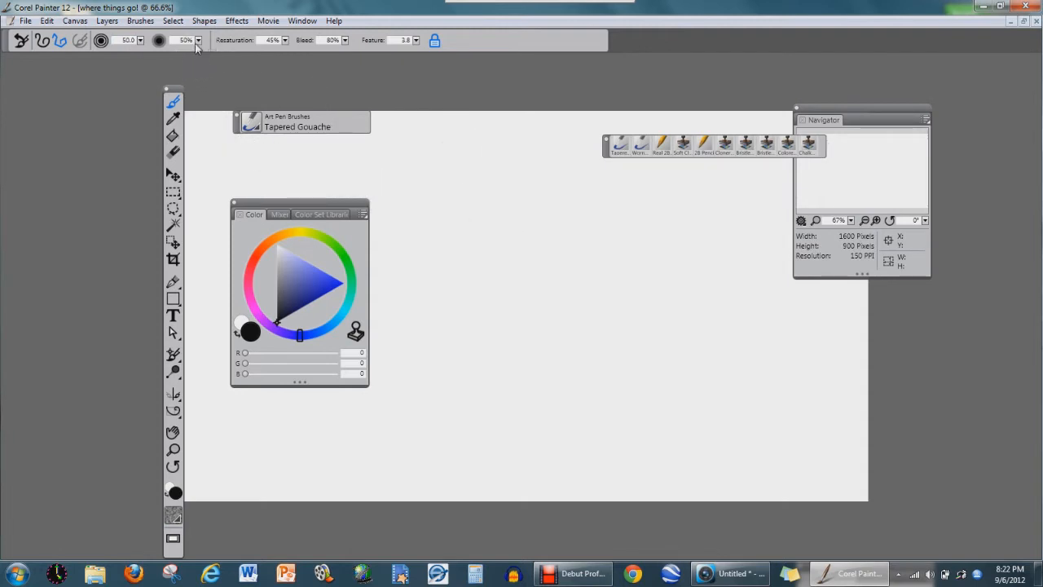
Step: Set the brush size to 25 and try it with two long straight strokes, undoing each one
{"action": "double_click", "coordinate": [130, 40]}
{"action": "left_click", "coordinate": [516, 271], "text": "shift"}
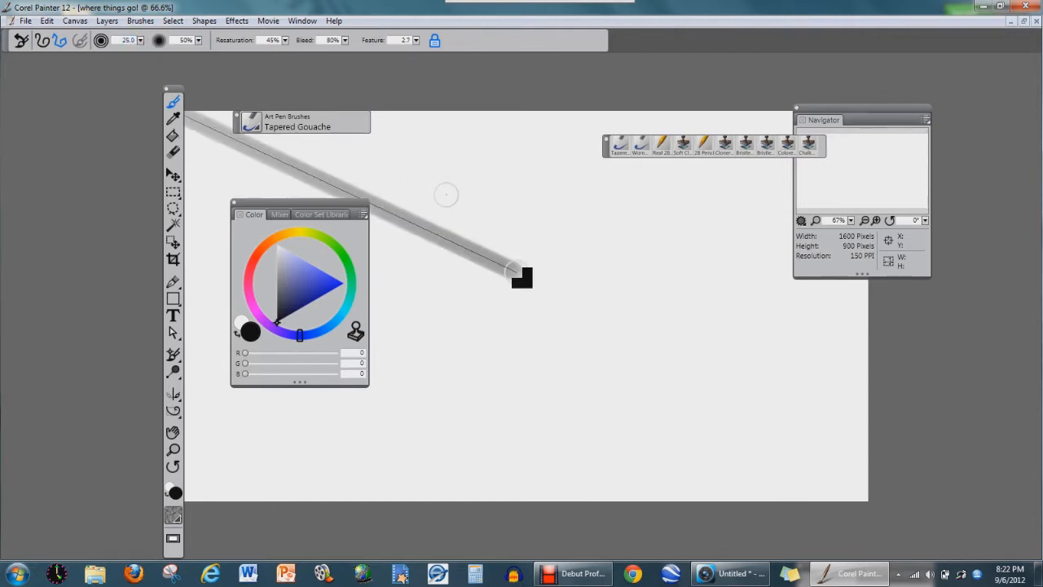
{"action": "key", "text": "ctrl+z"}
{"action": "left_click", "coordinate": [628, 303], "text": "shift"}
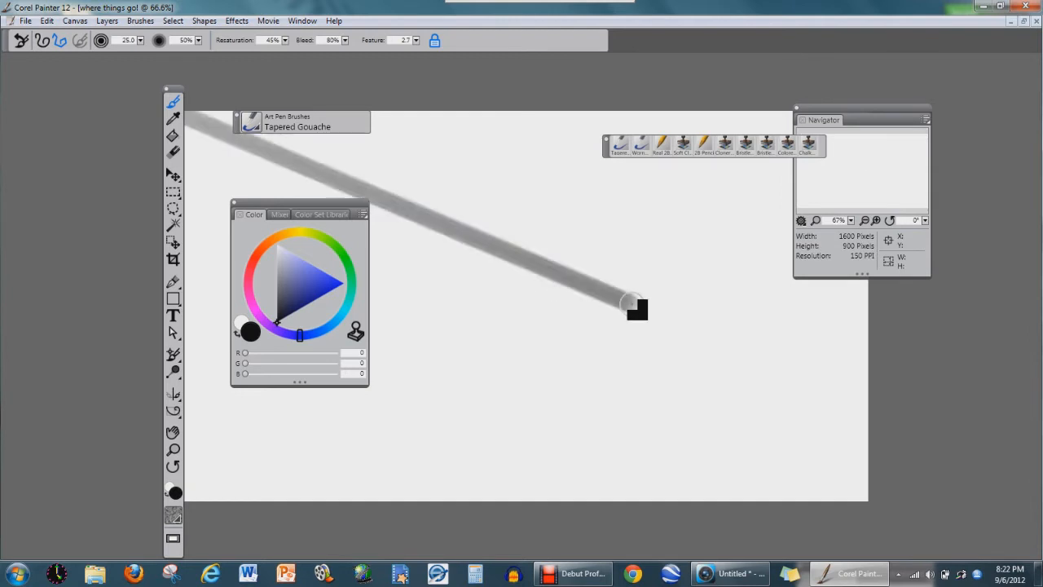
{"action": "key", "text": "ctrl+z"}
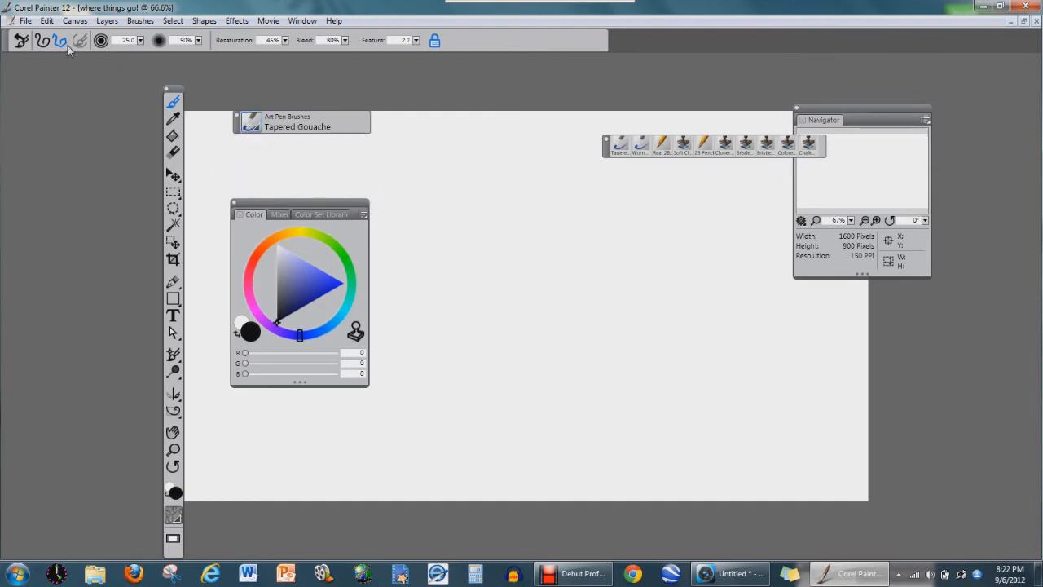
Step: Switch the brush back to freehand strokes and create a new 1600 × 900 pixel image at 150 PPI
{"action": "left_click", "coordinate": [43, 41]}
{"action": "key", "text": "ctrl+n"}
{"action": "key", "text": "Return"}
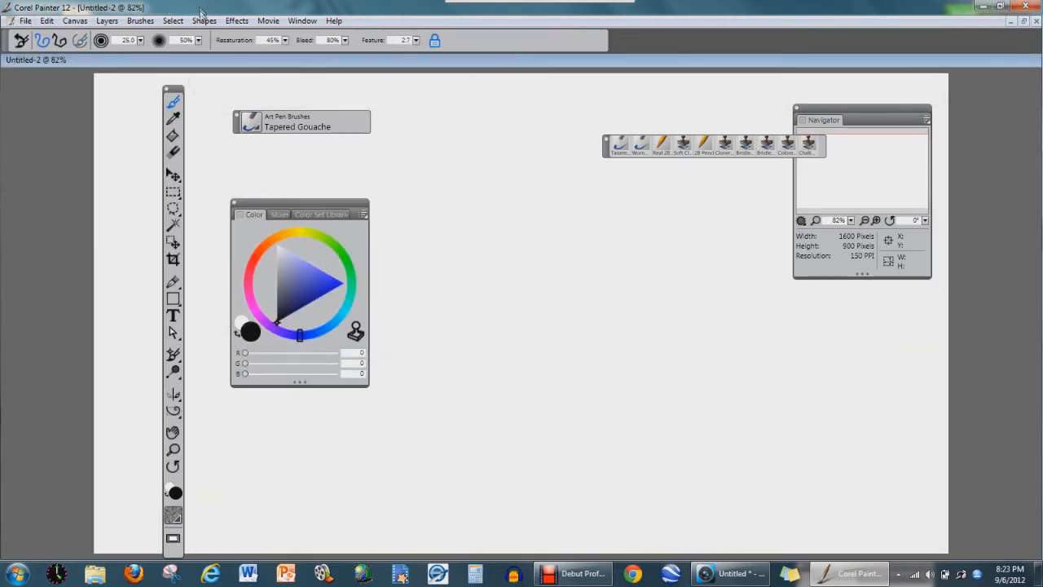
Step: Switch from the new blank image to the open document "where things go!"
{"action": "left_click", "coordinate": [301, 21]}
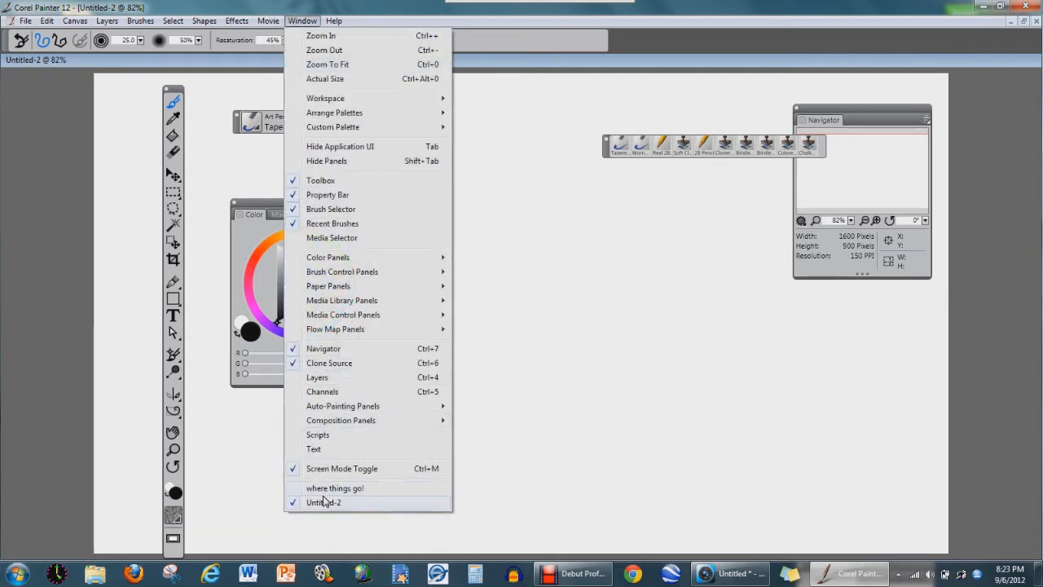
{"action": "left_click", "coordinate": [323, 501]}
{"action": "left_click", "coordinate": [301, 20]}
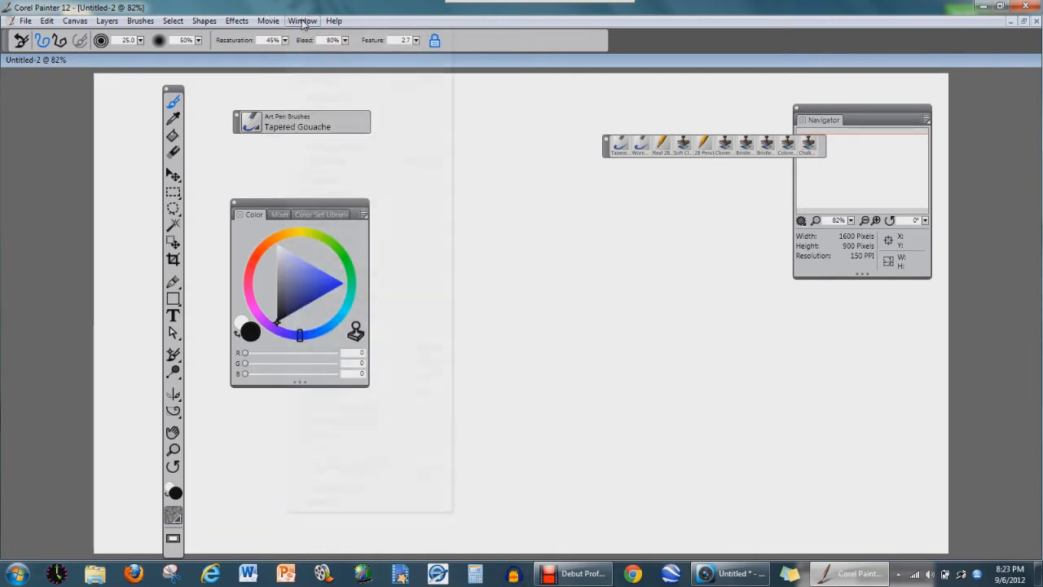
{"action": "left_click", "coordinate": [336, 484]}
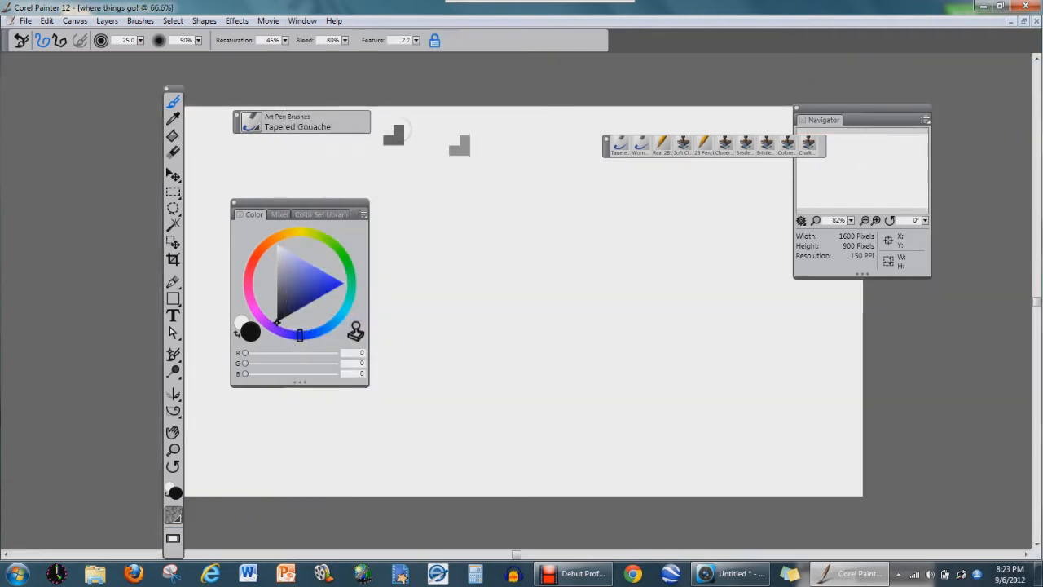
Step: Relocate the Color panel and paint freehand test strokes in black, orange, dark brown and pale pink chosen from the color wheel
{"action": "mouse_move", "coordinate": [457, 140]}
{"action": "left_mouse_down"}
{"action": "mouse_move", "coordinate": [482, 234]}
{"action": "mouse_move", "coordinate": [539, 285]}
{"action": "mouse_move", "coordinate": [578, 303]}
{"action": "left_mouse_up"}
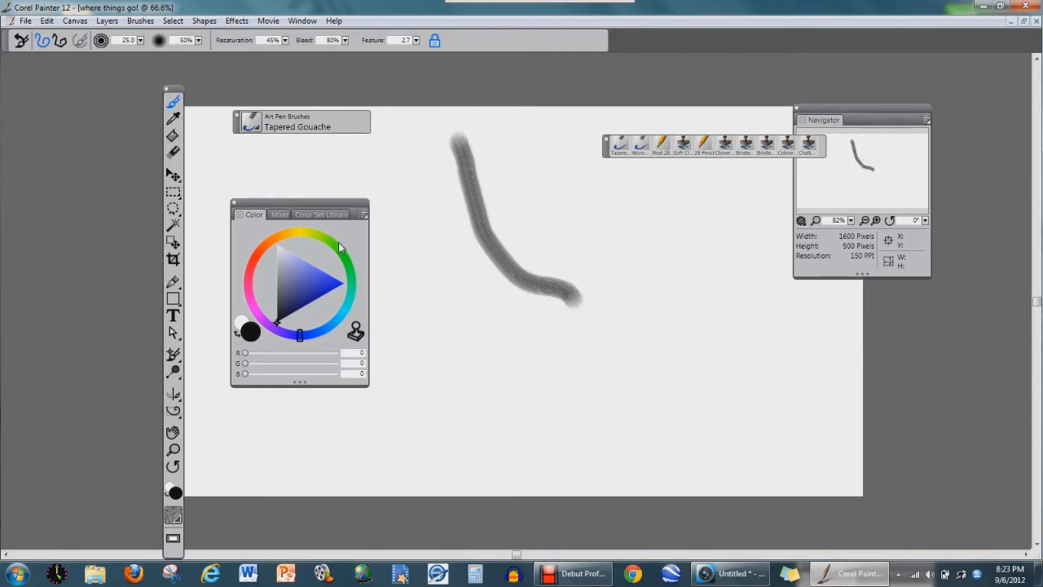
{"action": "left_click_drag", "start_coordinate": [325, 208], "coordinate": [370, 181]}
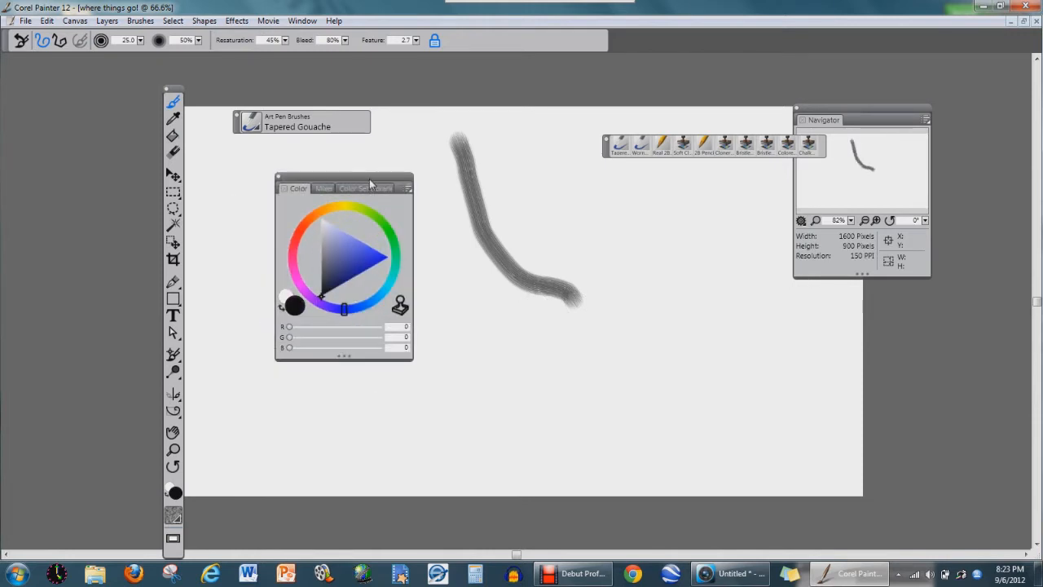
{"action": "left_click_drag", "start_coordinate": [344, 314], "coordinate": [309, 218]}
{"action": "left_click", "coordinate": [361, 261]}
{"action": "left_click_drag", "start_coordinate": [613, 253], "coordinate": [616, 405]}
{"action": "left_click", "coordinate": [327, 287]}
{"action": "left_click_drag", "start_coordinate": [482, 299], "coordinate": [477, 416]}
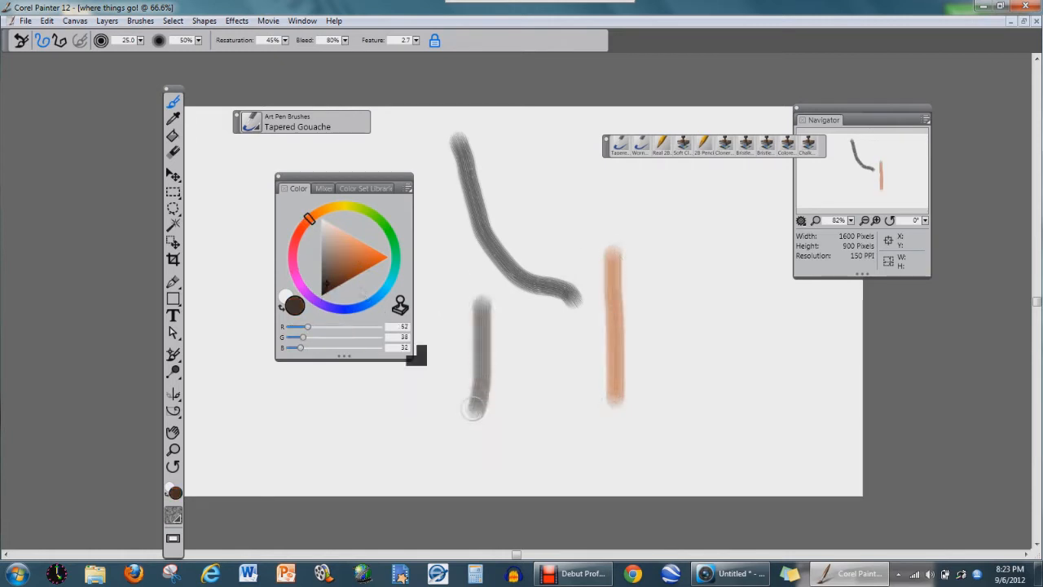
{"action": "left_click", "coordinate": [324, 226]}
{"action": "mouse_move", "coordinate": [492, 229]}
{"action": "left_mouse_down"}
{"action": "mouse_move", "coordinate": [486, 371]}
{"action": "mouse_move", "coordinate": [599, 255]}
{"action": "mouse_move", "coordinate": [530, 196]}
{"action": "mouse_move", "coordinate": [412, 376]}
{"action": "left_mouse_up"}
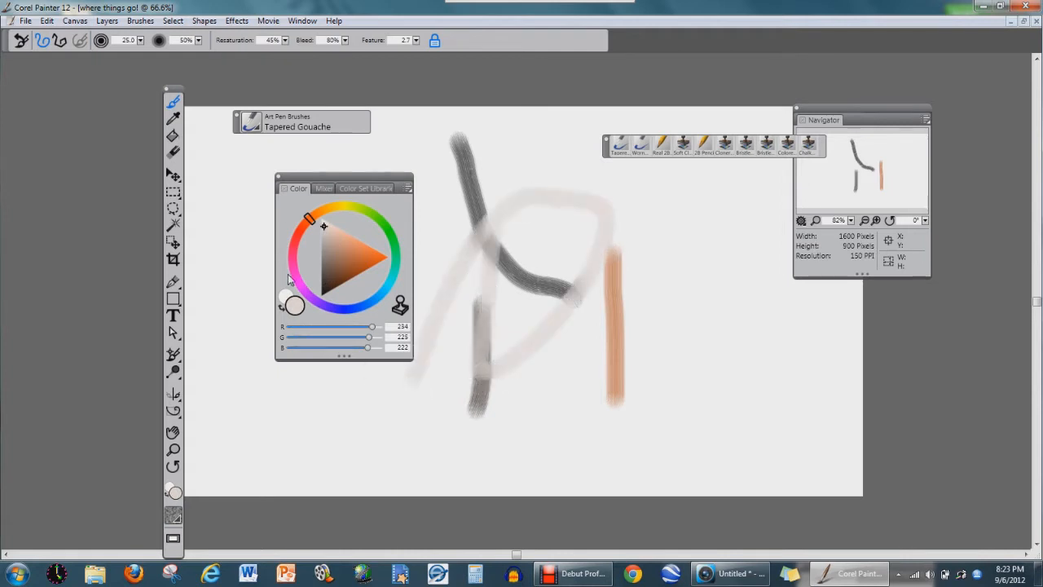
Step: Paint one test stroke with a pale color from the Mixer and another with a green from Color Set Libraries
{"action": "left_click", "coordinate": [321, 188]}
{"action": "mouse_move", "coordinate": [332, 247]}
{"action": "left_mouse_down"}
{"action": "mouse_move", "coordinate": [352, 259]}
{"action": "mouse_move", "coordinate": [340, 255]}
{"action": "left_mouse_up"}
{"action": "mouse_move", "coordinate": [584, 303]}
{"action": "left_mouse_down"}
{"action": "mouse_move", "coordinate": [587, 371]}
{"action": "mouse_move", "coordinate": [443, 467]}
{"action": "mouse_move", "coordinate": [401, 451]}
{"action": "mouse_move", "coordinate": [414, 423]}
{"action": "mouse_move", "coordinate": [518, 417]}
{"action": "left_mouse_up"}
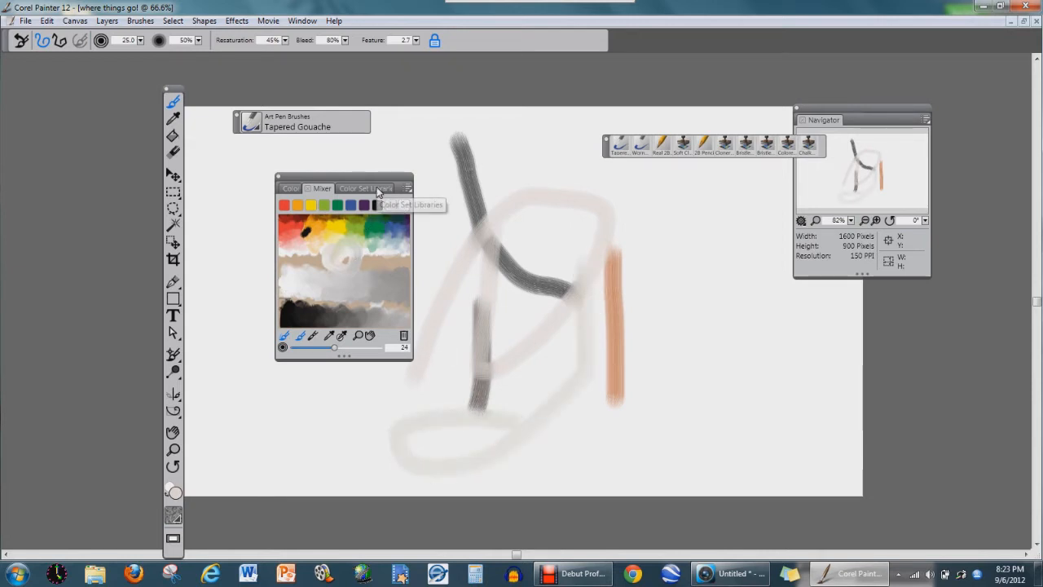
{"action": "left_click", "coordinate": [376, 189]}
{"action": "left_click", "coordinate": [324, 235]}
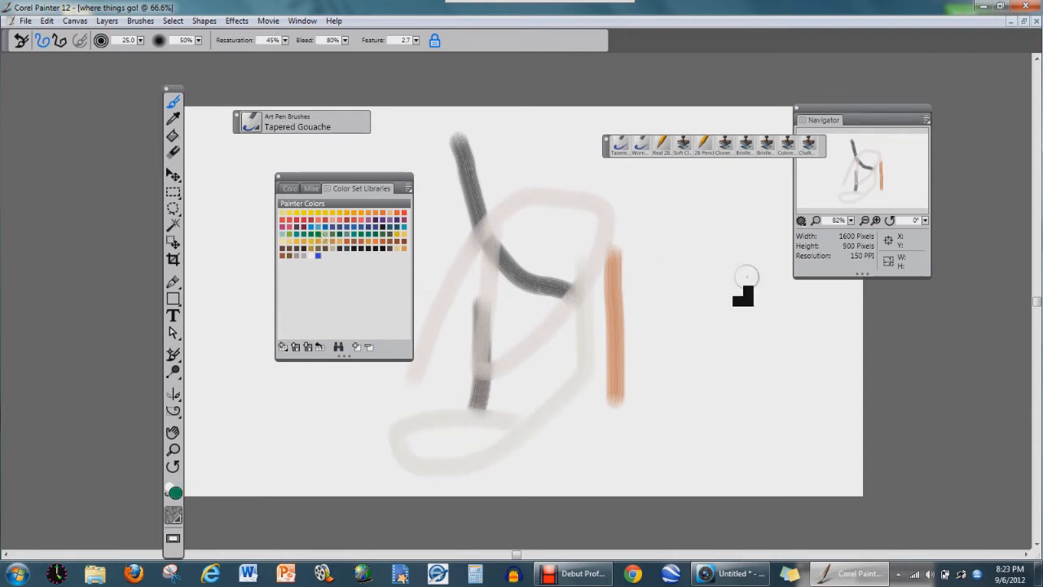
{"action": "left_click_drag", "start_coordinate": [747, 278], "coordinate": [641, 405]}
Step: Reset the brush color to black on the color wheel and undo all the test strokes
{"action": "left_click", "coordinate": [289, 189]}
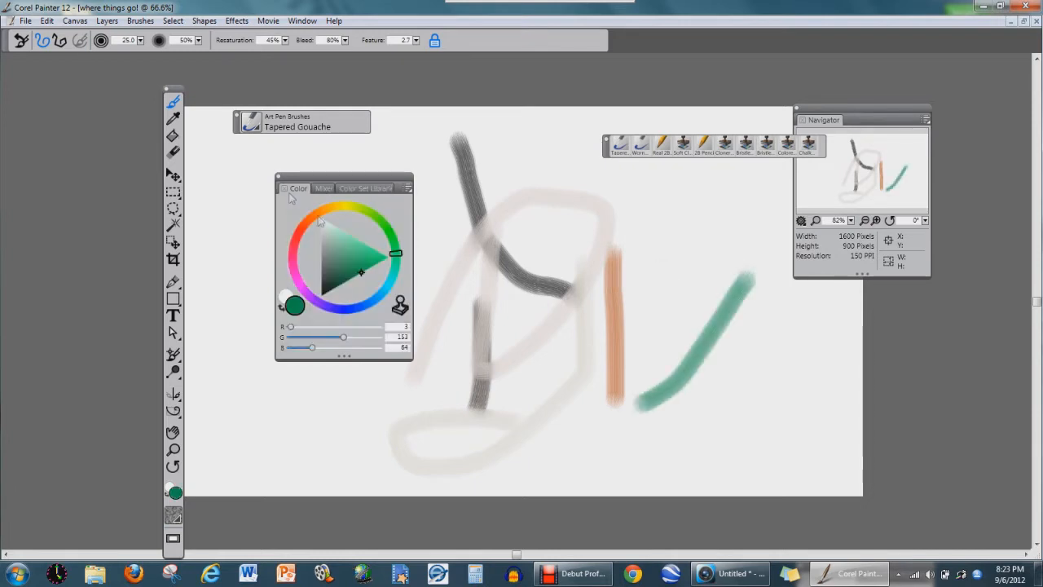
{"action": "mouse_move", "coordinate": [361, 277]}
{"action": "left_mouse_down"}
{"action": "mouse_move", "coordinate": [328, 290]}
{"action": "mouse_move", "coordinate": [359, 242]}
{"action": "mouse_move", "coordinate": [325, 310]}
{"action": "mouse_move", "coordinate": [352, 234]}
{"action": "mouse_move", "coordinate": [319, 324]}
{"action": "left_mouse_up"}
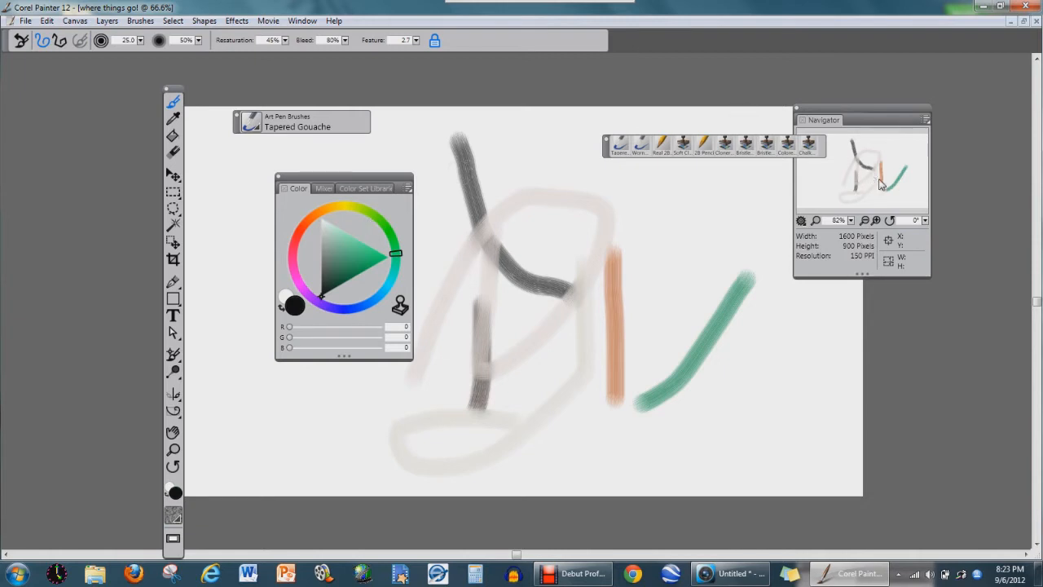
{"action": "key", "text": "ctrl+z"}
{"action": "key", "text": "ctrl+z"}
{"action": "key", "text": "ctrl+z"}
{"action": "key", "text": "ctrl+z"}
{"action": "key", "text": "ctrl+z"}
{"action": "key", "text": "ctrl+z"}
{"action": "key", "text": "ctrl+z"}
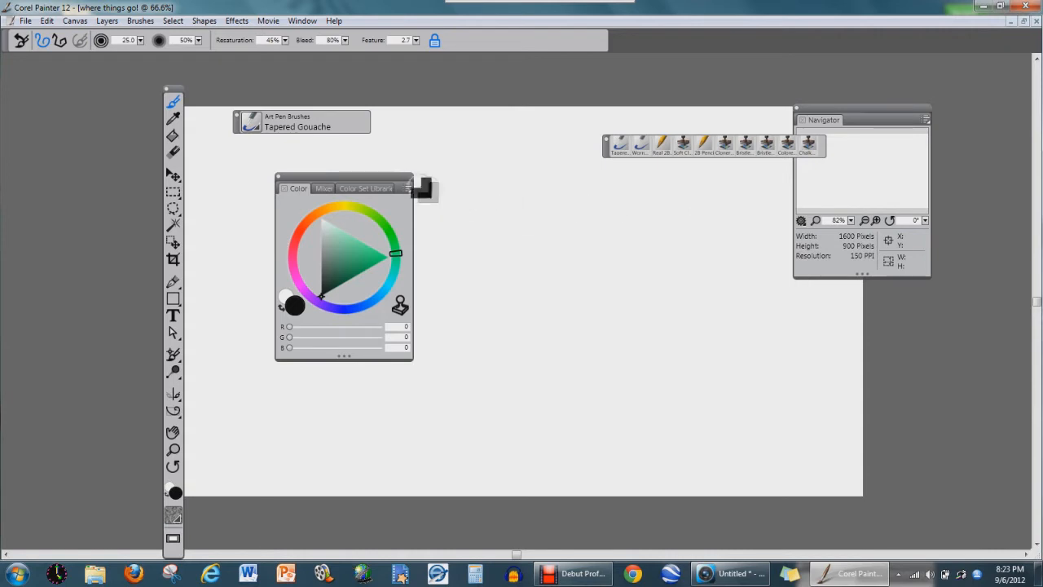
Step: Dock the Toolbox along the workspace's left edge and place the Color panel beside it, over the canvas corner
{"action": "left_click_drag", "start_coordinate": [406, 183], "coordinate": [162, 102]}
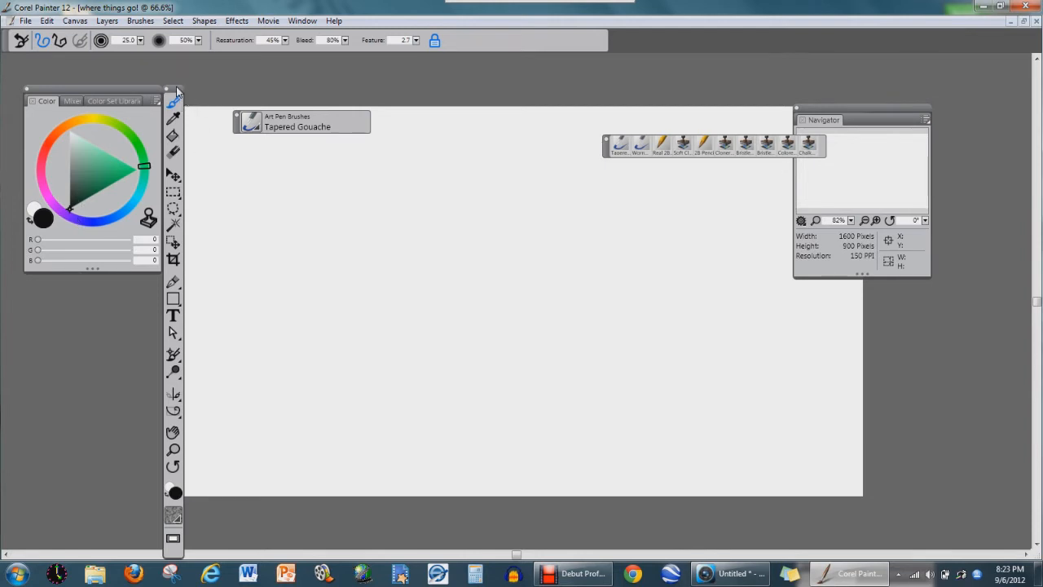
{"action": "left_click_drag", "start_coordinate": [175, 91], "coordinate": [12, 76]}
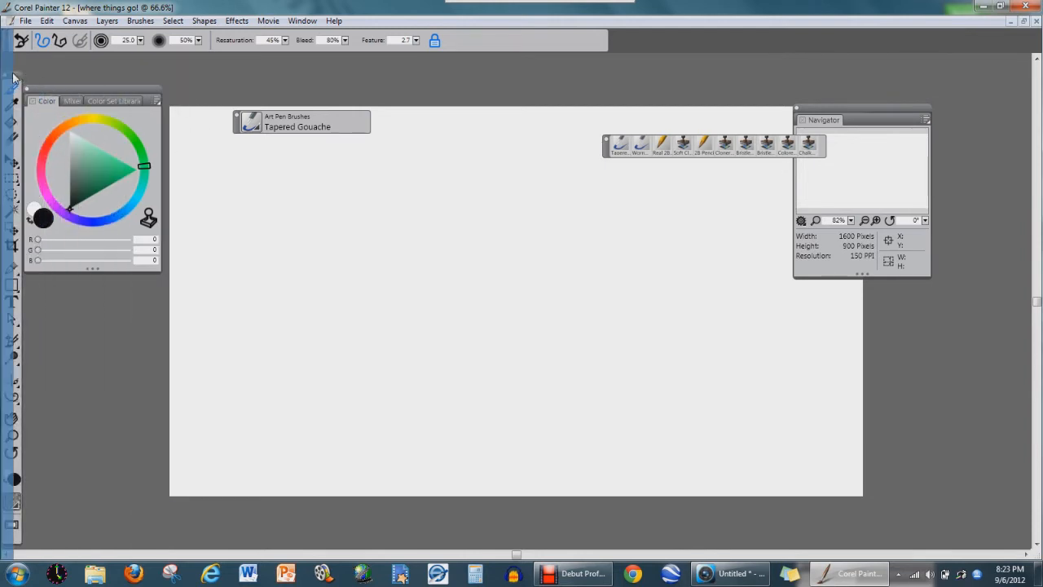
{"action": "left_click_drag", "start_coordinate": [72, 87], "coordinate": [118, 77]}
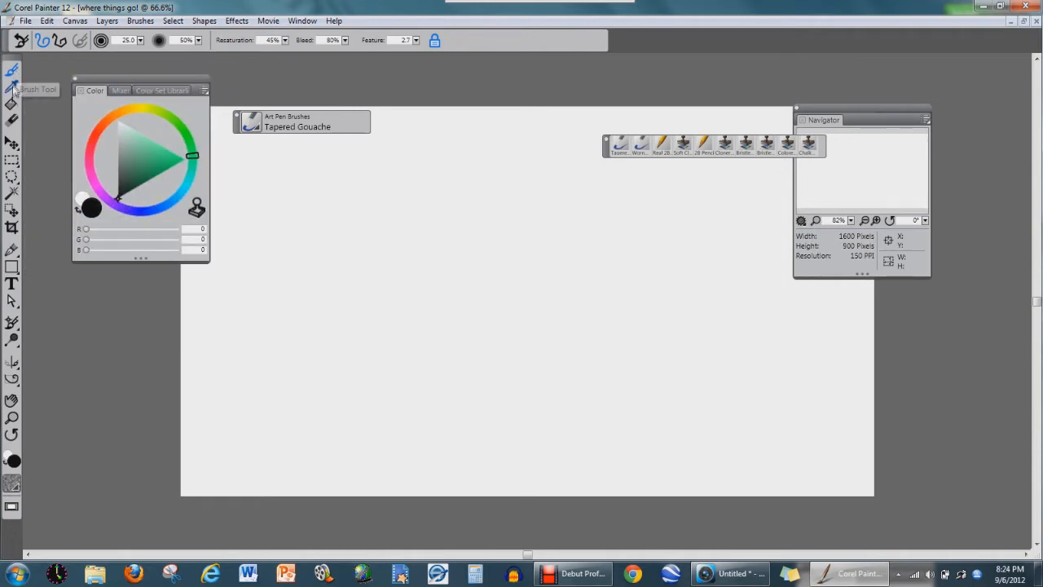
Step: Alternate between the Dropper and Brush tools, and sample the white of the empty canvas with the Dropper
{"action": "left_click", "coordinate": [12, 91]}
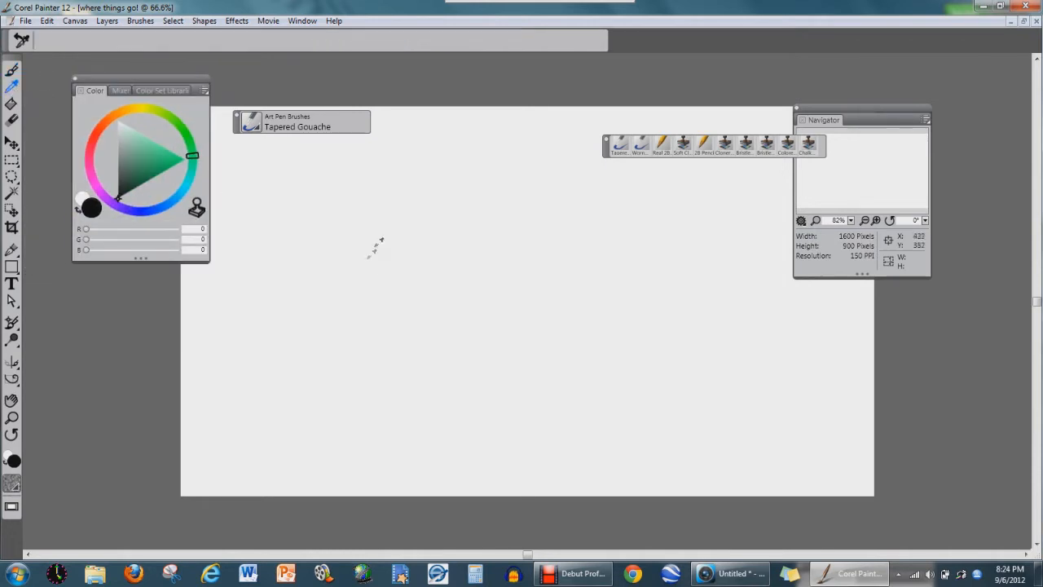
{"action": "left_click", "coordinate": [12, 72]}
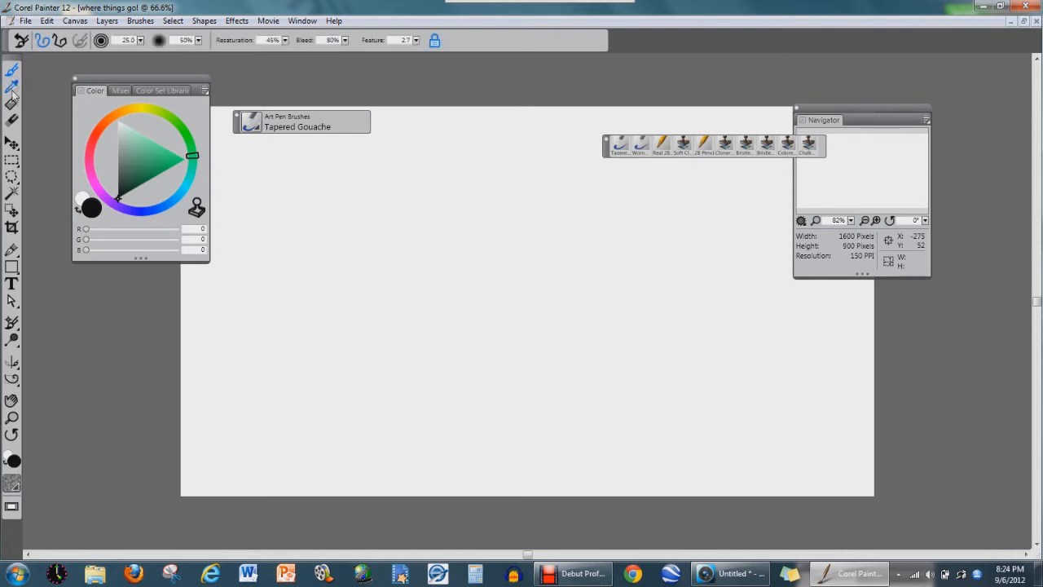
{"action": "left_click", "coordinate": [13, 91]}
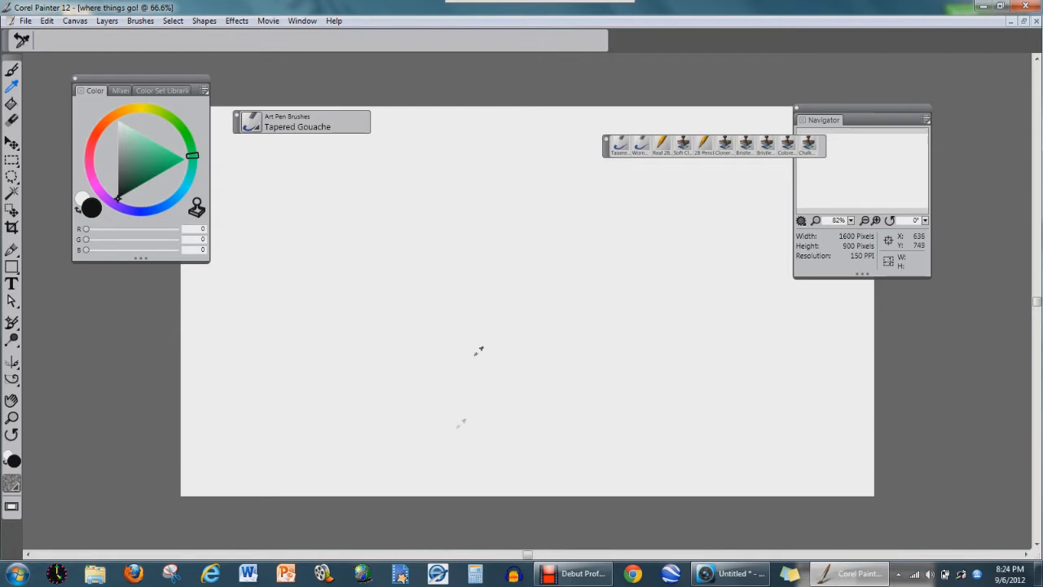
{"action": "left_click", "coordinate": [486, 298]}
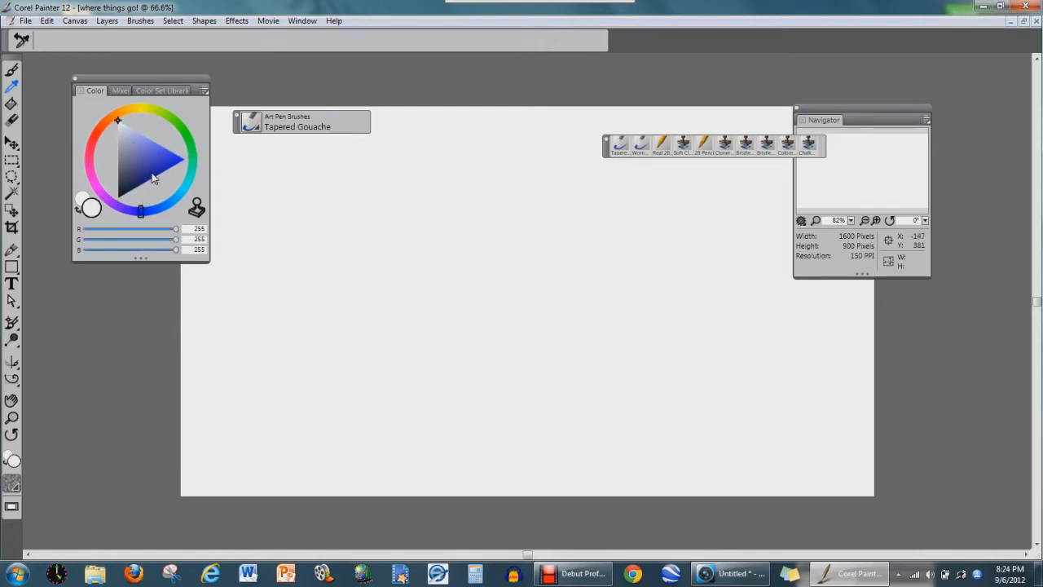
Step: Paint a looping freehand stroke across the canvas with the Brush tool in dark blue-gray (RGB 24, 24, 42)
{"action": "left_click", "coordinate": [11, 70]}
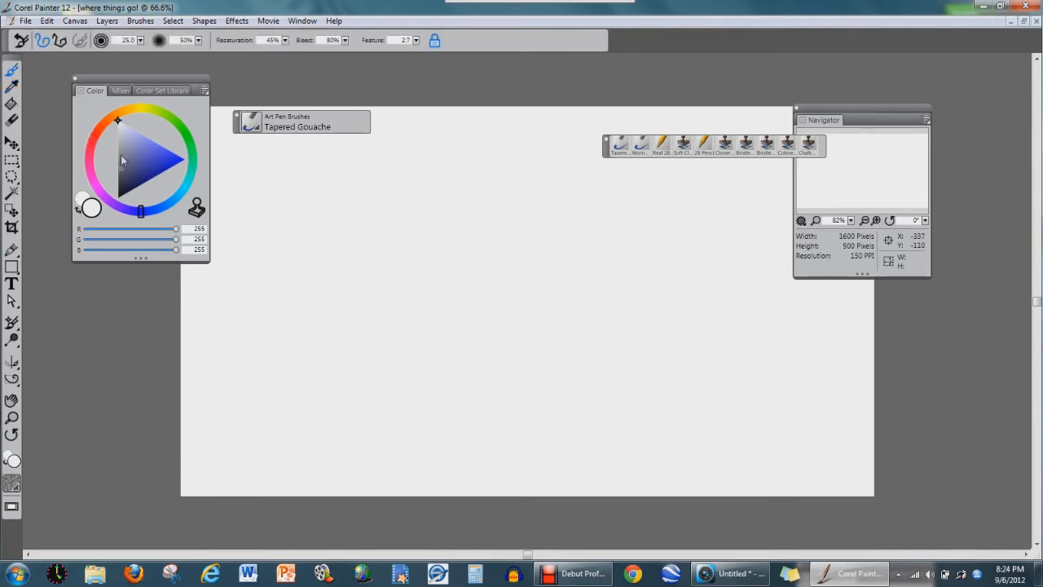
{"action": "left_click", "coordinate": [128, 192]}
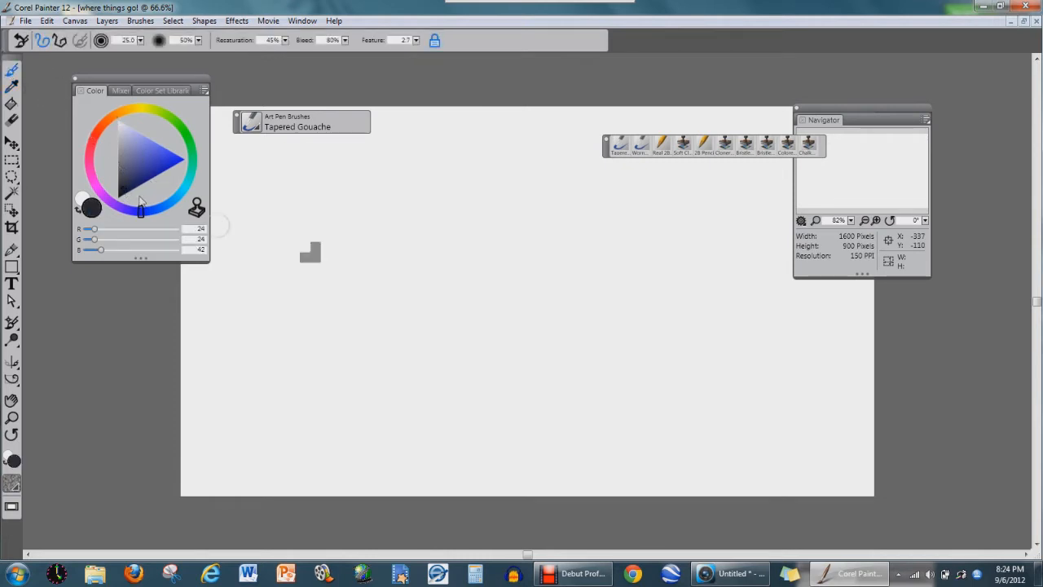
{"action": "mouse_move", "coordinate": [466, 271]}
{"action": "left_mouse_down"}
{"action": "mouse_move", "coordinate": [497, 297]}
{"action": "mouse_move", "coordinate": [663, 374]}
{"action": "mouse_move", "coordinate": [571, 312]}
{"action": "mouse_move", "coordinate": [471, 432]}
{"action": "left_mouse_up"}
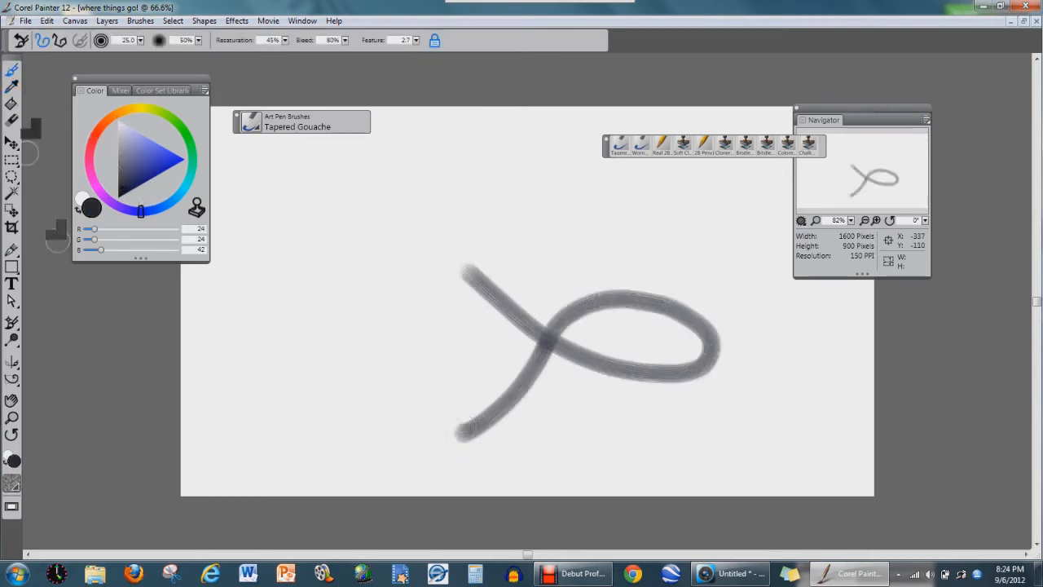
Step: Sample colors with the Dropper at the stroke's crossing, at its upper end and on the white canvas just beyond it
{"action": "left_click", "coordinate": [11, 85]}
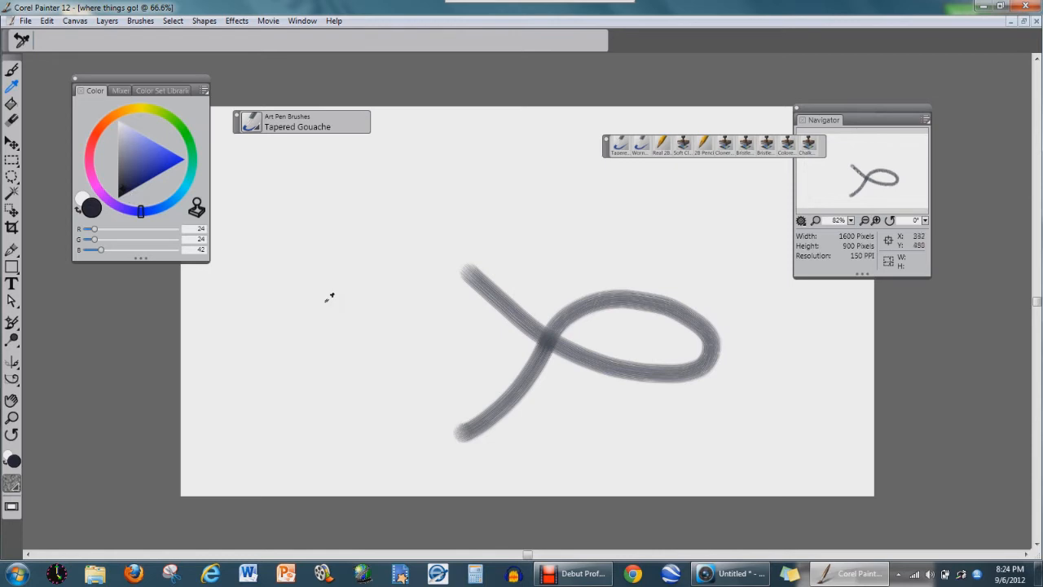
{"action": "left_click", "coordinate": [559, 328]}
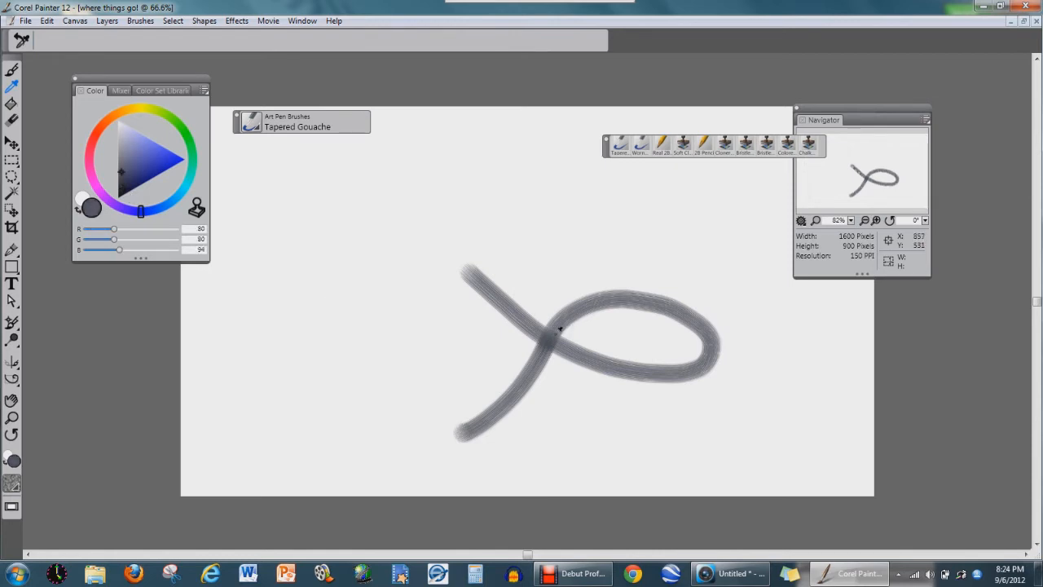
{"action": "left_click", "coordinate": [478, 266]}
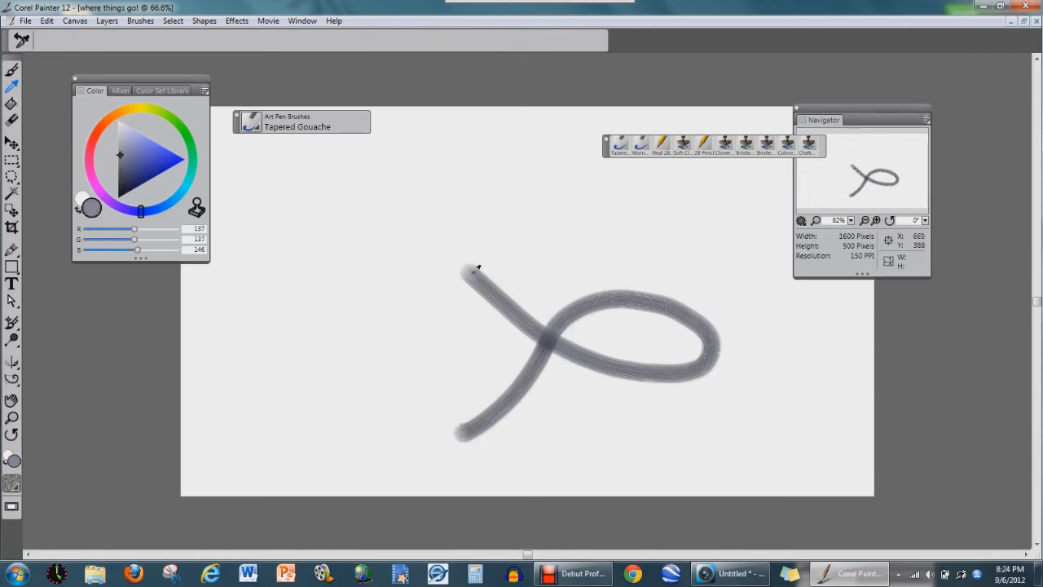
{"action": "left_click", "coordinate": [466, 258]}
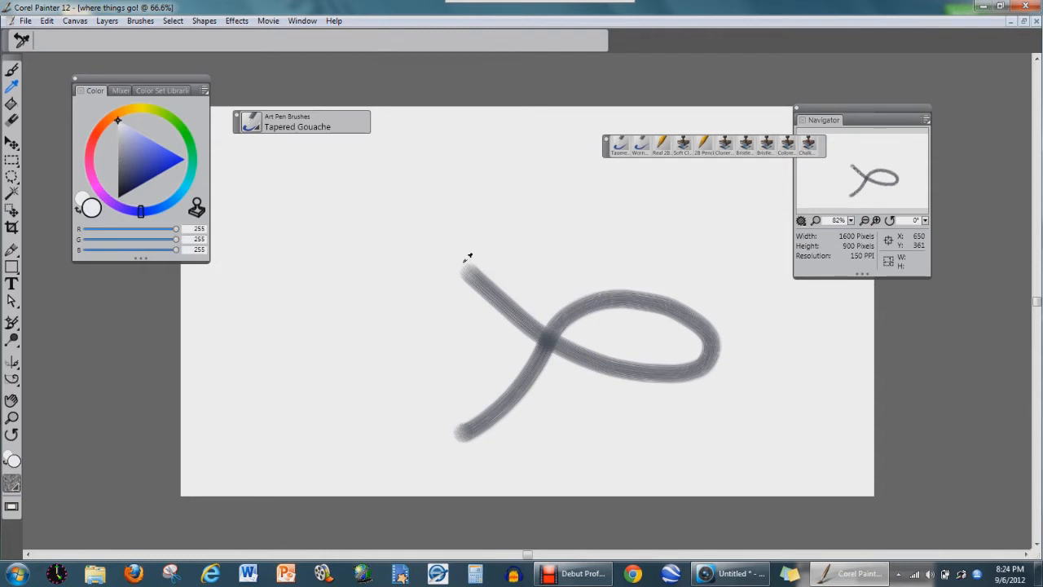
Step: Try the Paint Bucket with the current white color inside the loop and on the surrounding canvas
{"action": "left_click", "coordinate": [11, 108]}
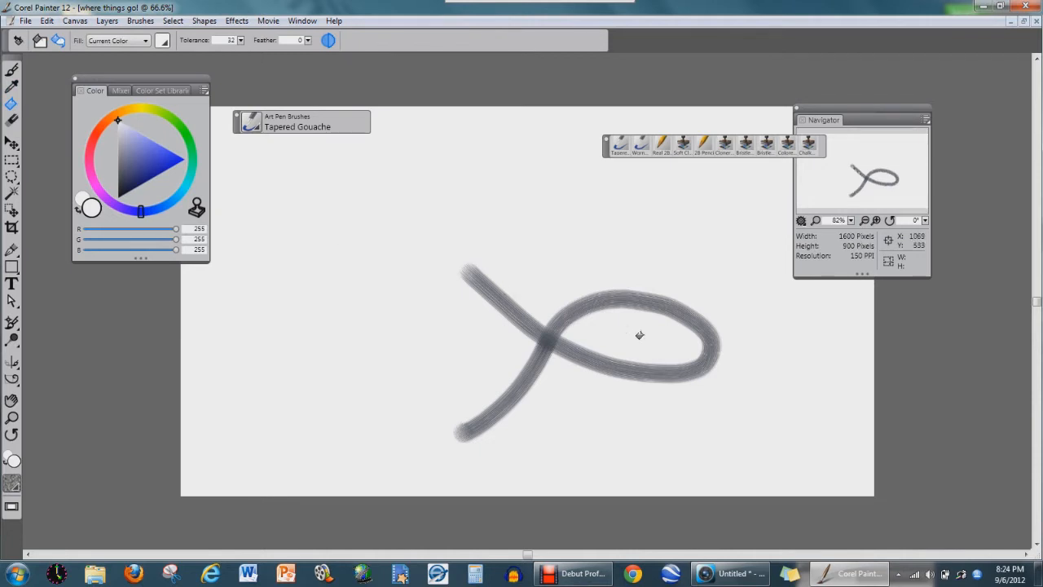
{"action": "left_click_drag", "start_coordinate": [588, 325], "coordinate": [711, 390]}
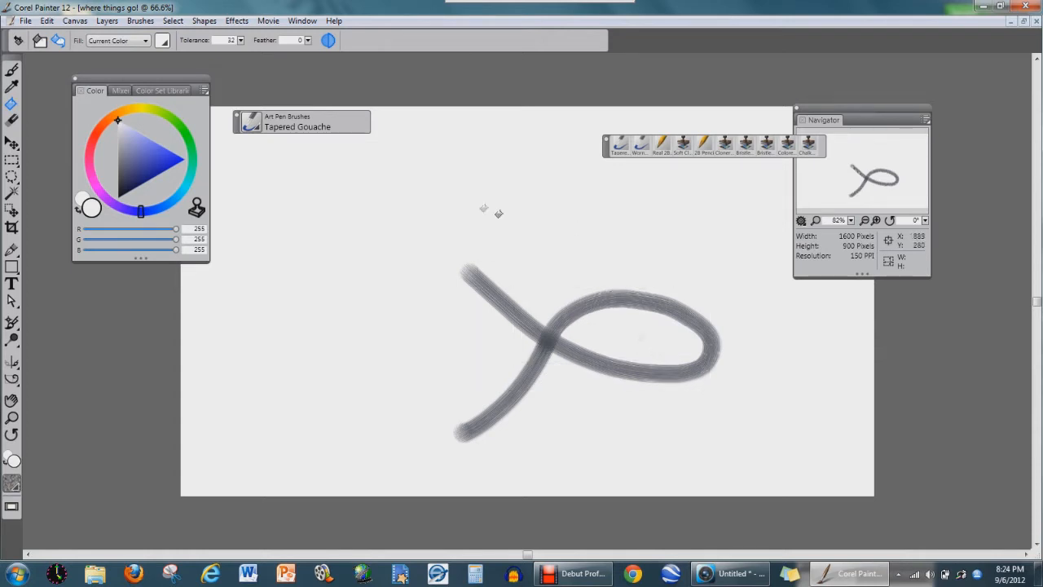
{"action": "left_click_drag", "start_coordinate": [483, 207], "coordinate": [697, 287]}
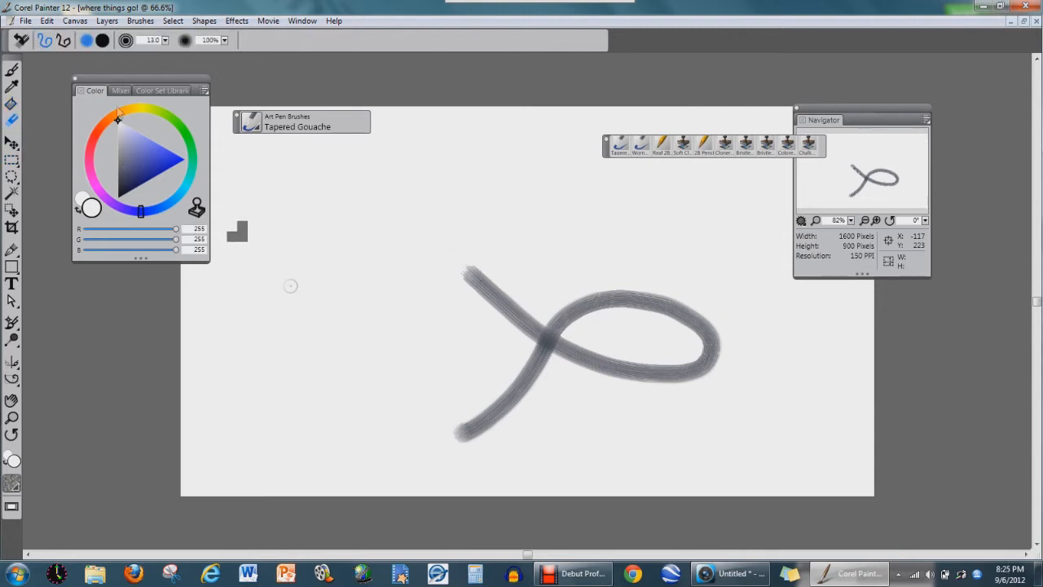
Step: Erase most of the stroke's upper tail with the Eraser, and try the Layer Adjuster on the remaining stroke
{"action": "mouse_move", "coordinate": [531, 307]}
{"action": "left_mouse_down"}
{"action": "mouse_move", "coordinate": [510, 322]}
{"action": "mouse_move", "coordinate": [516, 288]}
{"action": "mouse_move", "coordinate": [480, 352]}
{"action": "mouse_move", "coordinate": [482, 304]}
{"action": "mouse_move", "coordinate": [492, 309]}
{"action": "mouse_move", "coordinate": [496, 281]}
{"action": "mouse_move", "coordinate": [483, 290]}
{"action": "mouse_move", "coordinate": [473, 270]}
{"action": "mouse_move", "coordinate": [478, 293]}
{"action": "mouse_move", "coordinate": [466, 267]}
{"action": "mouse_move", "coordinate": [478, 297]}
{"action": "mouse_move", "coordinate": [490, 284]}
{"action": "mouse_move", "coordinate": [480, 323]}
{"action": "left_mouse_up"}
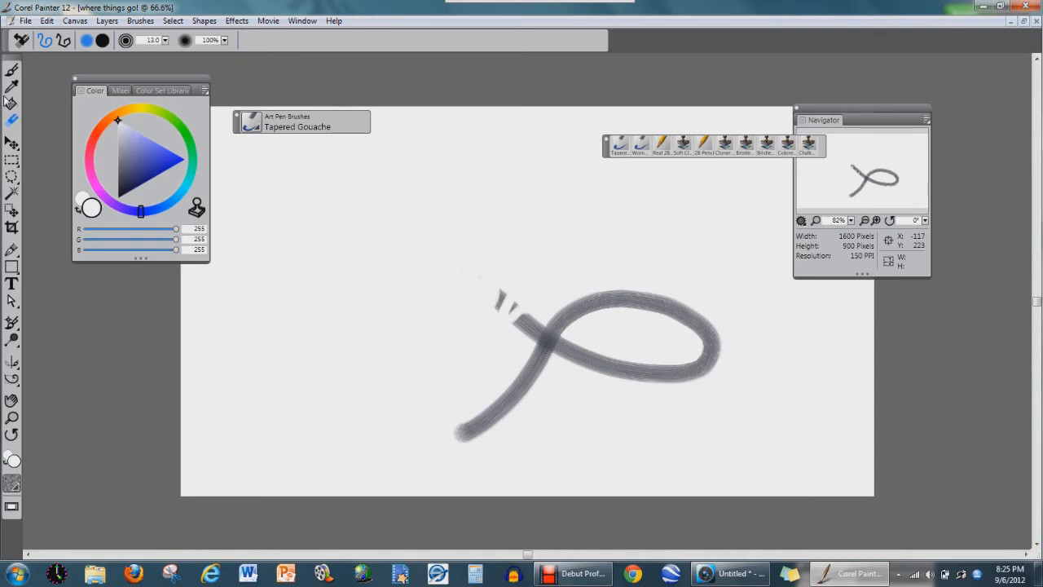
{"action": "left_click", "coordinate": [11, 144]}
{"action": "mouse_move", "coordinate": [538, 307]}
{"action": "left_mouse_down"}
{"action": "mouse_move", "coordinate": [546, 384]}
{"action": "mouse_move", "coordinate": [626, 403]}
{"action": "left_mouse_up"}
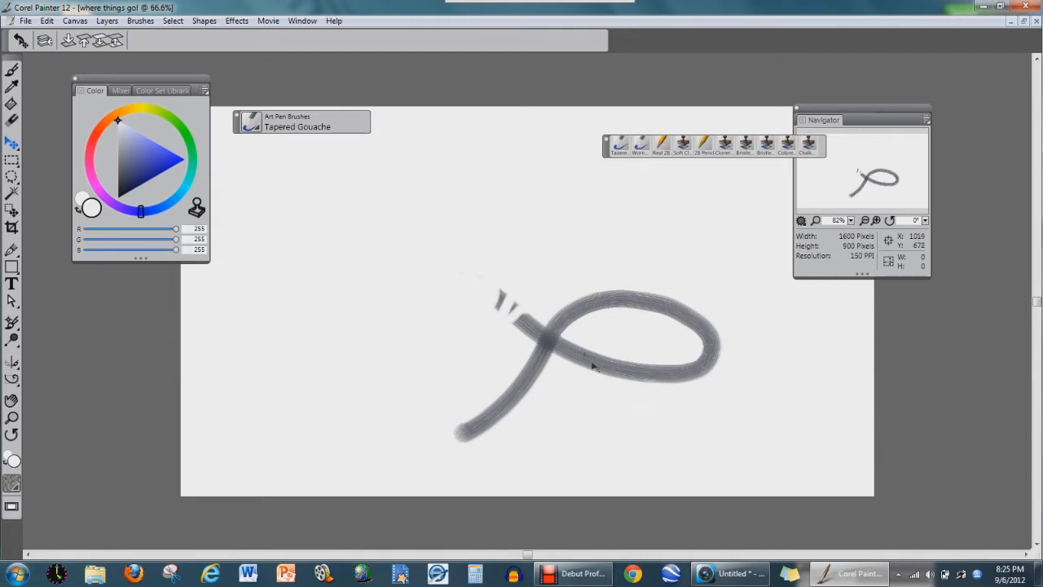
Step: Make a rectangular selection of about 845 × 520 pixels around the stroke and move it toward the canvas's upper-left area
{"action": "left_click", "coordinate": [11, 161]}
{"action": "left_click_drag", "start_coordinate": [393, 232], "coordinate": [761, 456]}
{"action": "mouse_move", "coordinate": [640, 350]}
{"action": "left_mouse_down"}
{"action": "mouse_move", "coordinate": [484, 225]}
{"action": "mouse_move", "coordinate": [570, 319]}
{"action": "mouse_move", "coordinate": [454, 269]}
{"action": "left_mouse_up"}
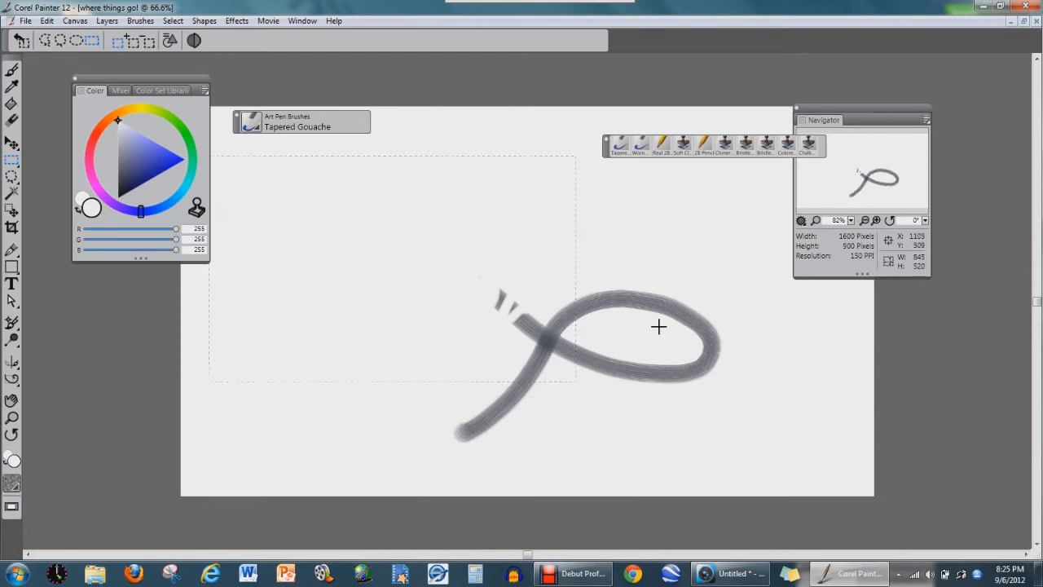
Step: Select the white background around the stroke with the Magic Wand and switch back to the Brush tool
{"action": "left_click", "coordinate": [13, 193]}
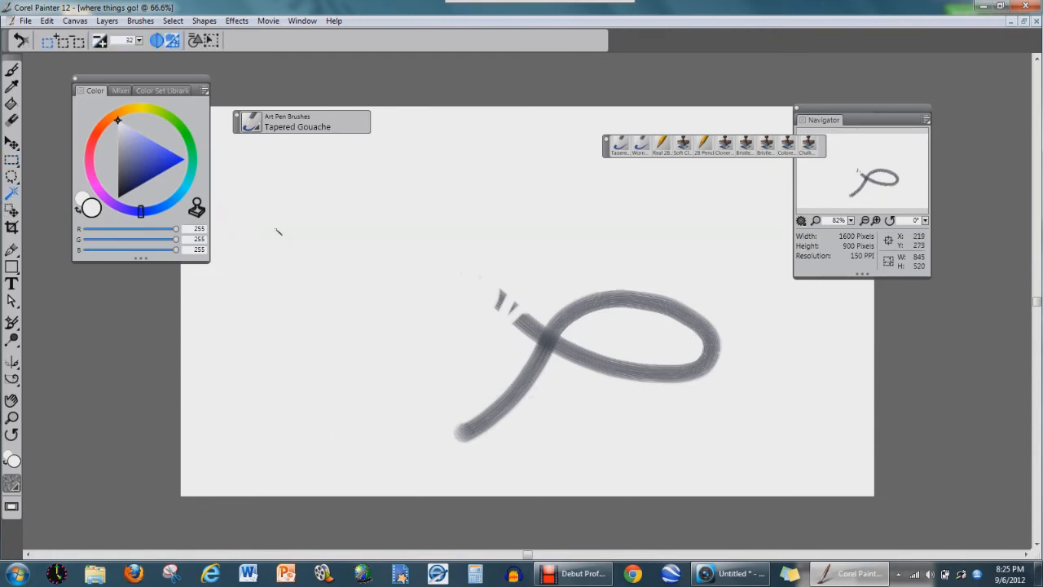
{"action": "left_click", "coordinate": [277, 231]}
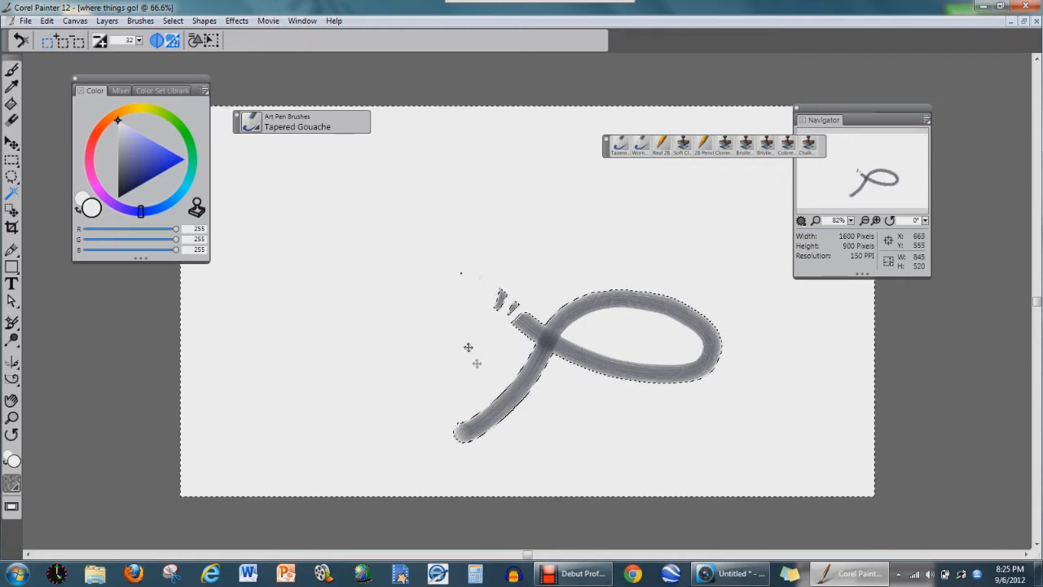
{"action": "key", "text": "b"}
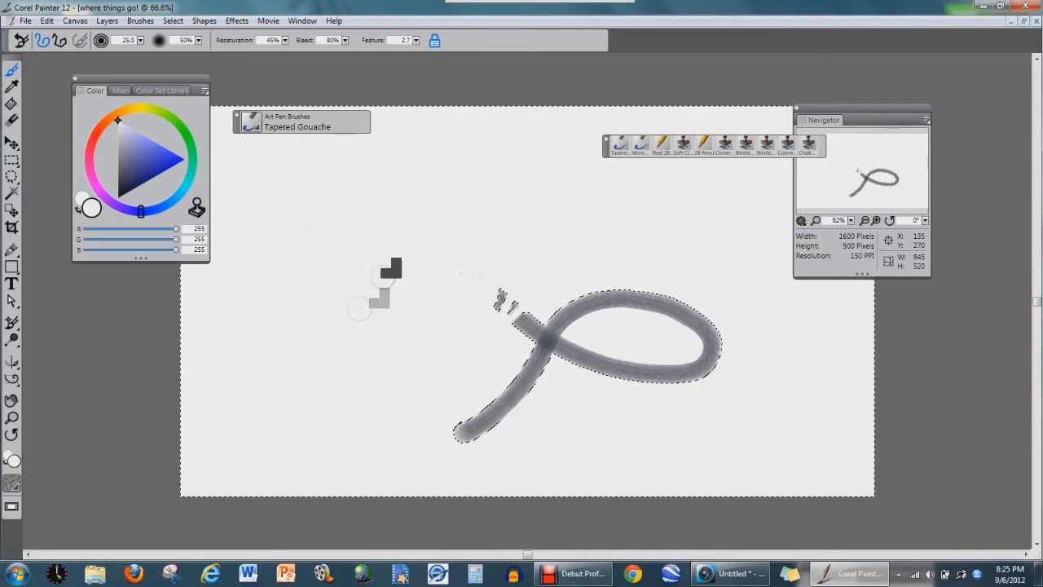
Step: Try the Crop tool on an area around part of the stroke, and clear the stroke from the canvas
{"action": "left_click", "coordinate": [13, 230]}
{"action": "mouse_move", "coordinate": [544, 328]}
{"action": "left_mouse_down"}
{"action": "mouse_move", "coordinate": [478, 386]}
{"action": "mouse_move", "coordinate": [472, 304]}
{"action": "left_mouse_up"}
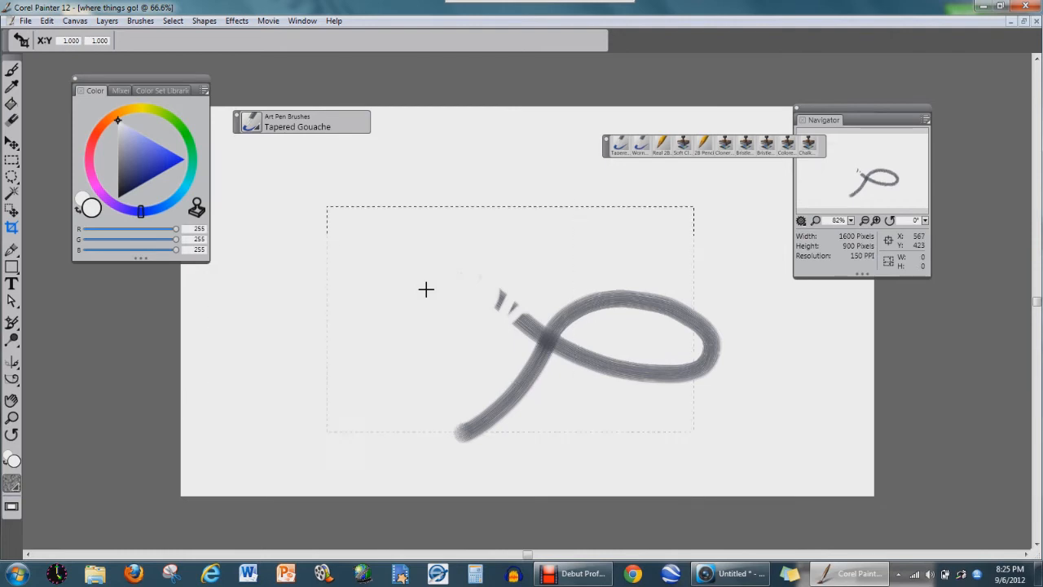
{"action": "key", "text": "ctrl+z"}
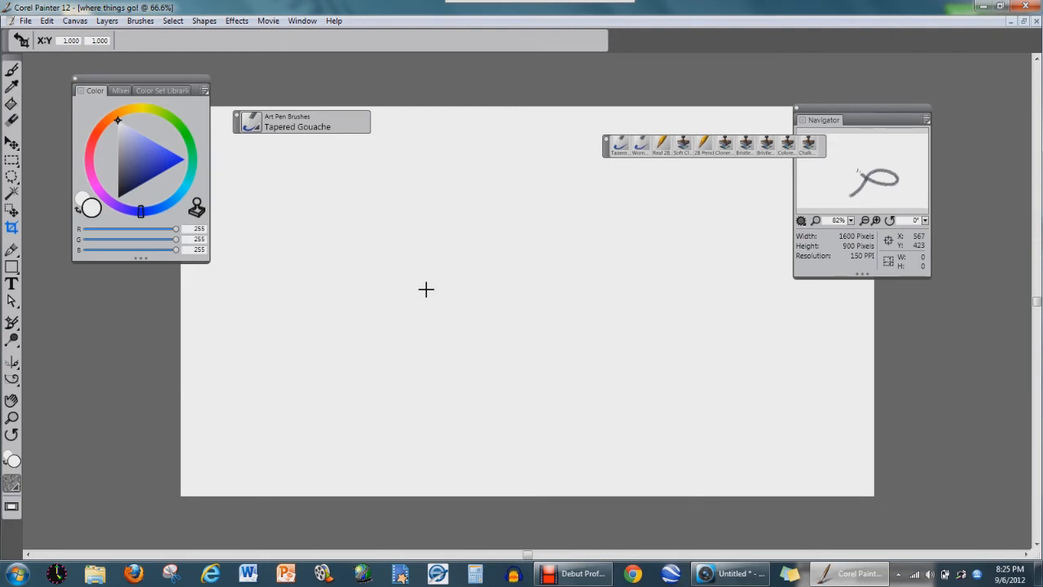
Step: Draw a closed egg-shaped outline near the middle of the canvas with the Pen tool
{"action": "left_click", "coordinate": [14, 254]}
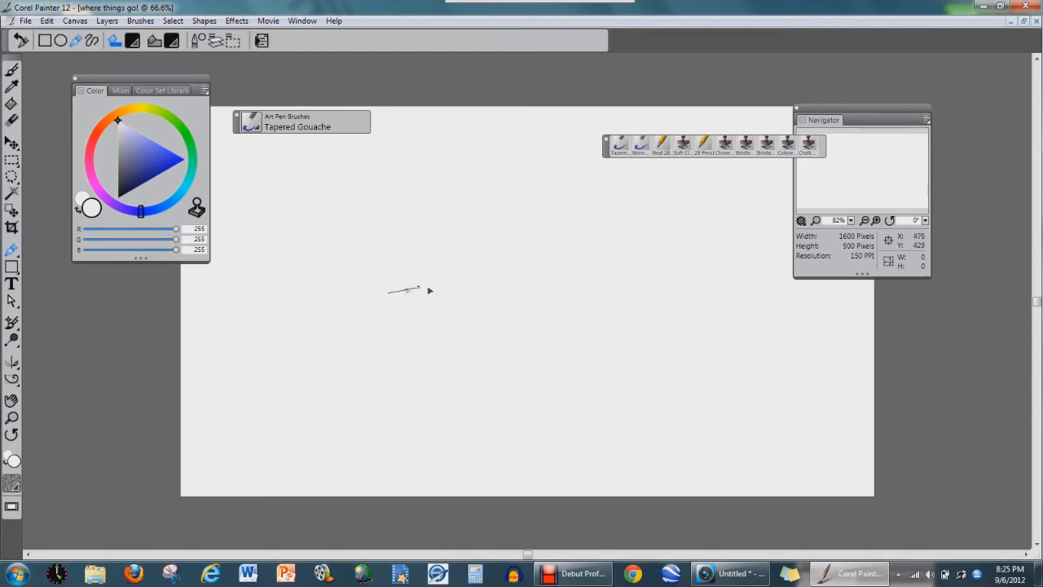
{"action": "mouse_move", "coordinate": [525, 293]}
{"action": "left_mouse_down"}
{"action": "mouse_move", "coordinate": [582, 289]}
{"action": "mouse_move", "coordinate": [589, 302]}
{"action": "mouse_move", "coordinate": [491, 344]}
{"action": "mouse_move", "coordinate": [426, 356]}
{"action": "mouse_move", "coordinate": [512, 418]}
{"action": "mouse_move", "coordinate": [632, 416]}
{"action": "mouse_move", "coordinate": [610, 454]}
{"action": "mouse_move", "coordinate": [593, 456]}
{"action": "left_mouse_up"}
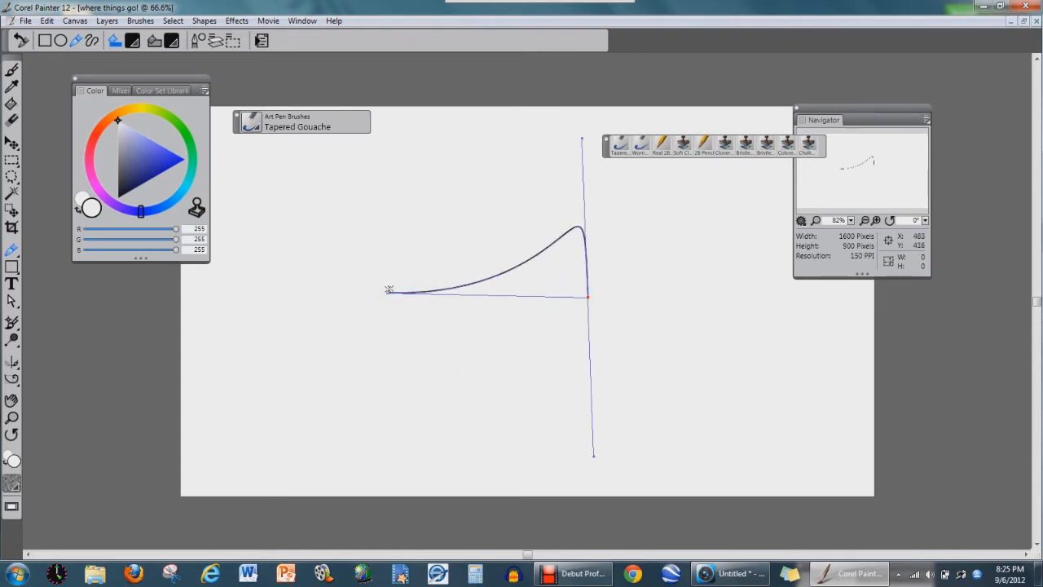
{"action": "left_click_drag", "start_coordinate": [386, 293], "coordinate": [421, 197]}
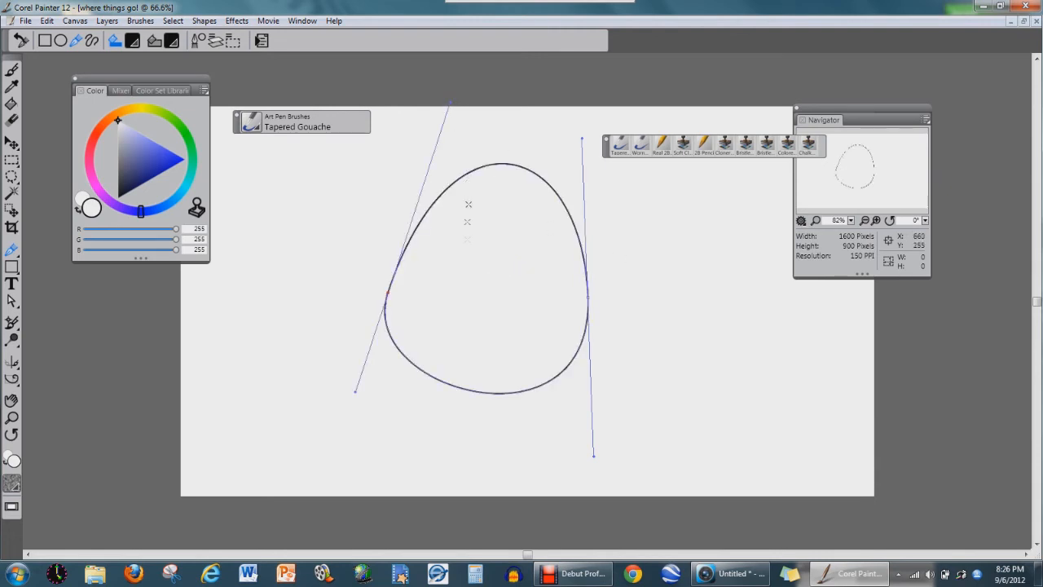
Step: Try a second curved path inside the egg-shaped outline, and undo all of the pen paths
{"action": "left_click", "coordinate": [467, 249]}
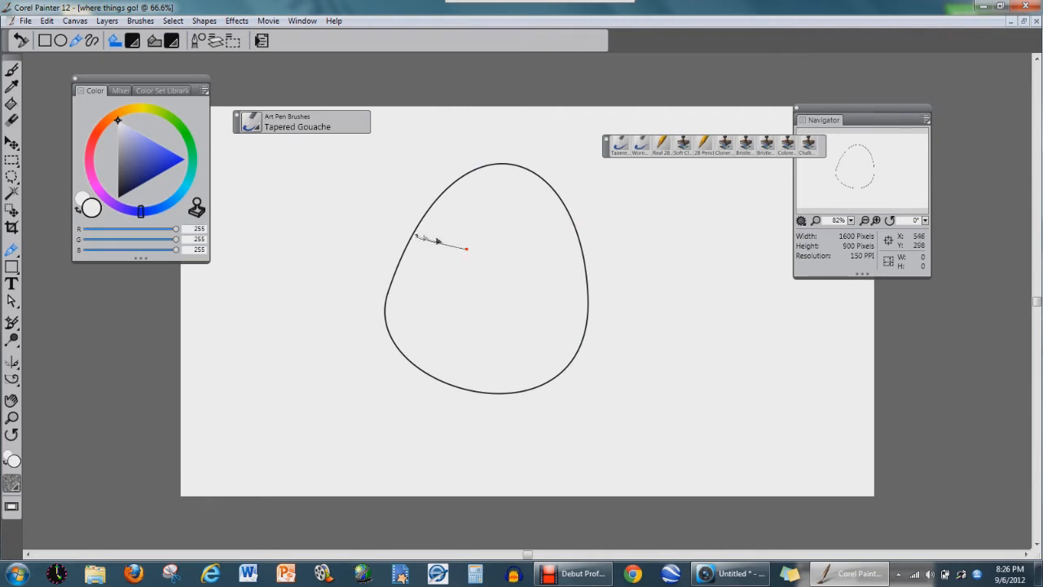
{"action": "left_click_drag", "start_coordinate": [417, 237], "coordinate": [419, 46]}
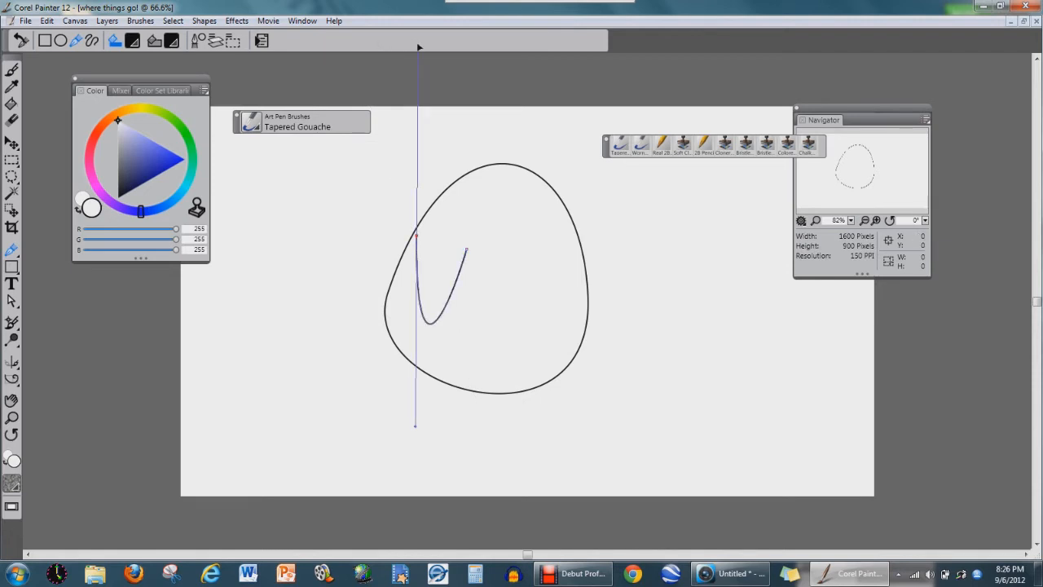
{"action": "key", "text": "ctrl+z"}
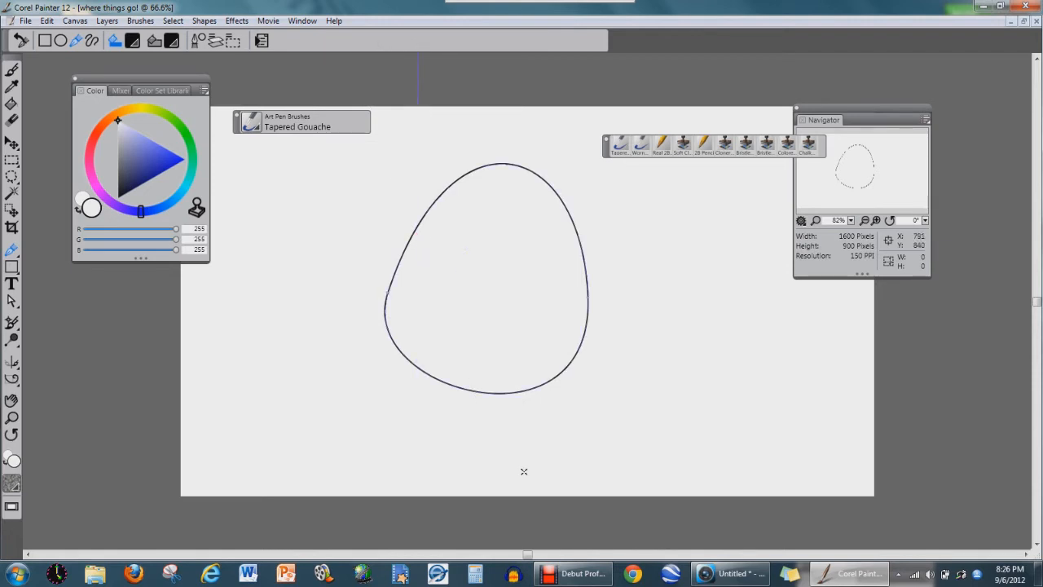
{"action": "key", "text": "ctrl+z"}
{"action": "key", "text": "ctrl+z"}
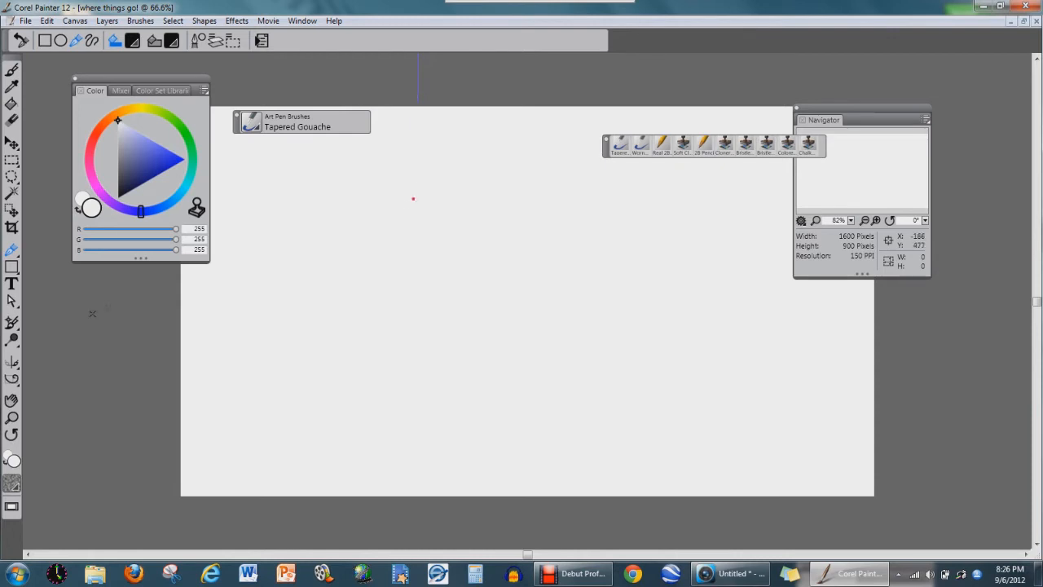
Step: Try out several rectangles with the Rectangular Shape tool and undo them all
{"action": "left_click", "coordinate": [12, 268]}
{"action": "left_click_drag", "start_coordinate": [416, 254], "coordinate": [589, 377]}
{"action": "left_click_drag", "start_coordinate": [670, 376], "coordinate": [537, 241]}
{"action": "key", "text": "ctrl+z"}
{"action": "key", "text": "ctrl+z"}
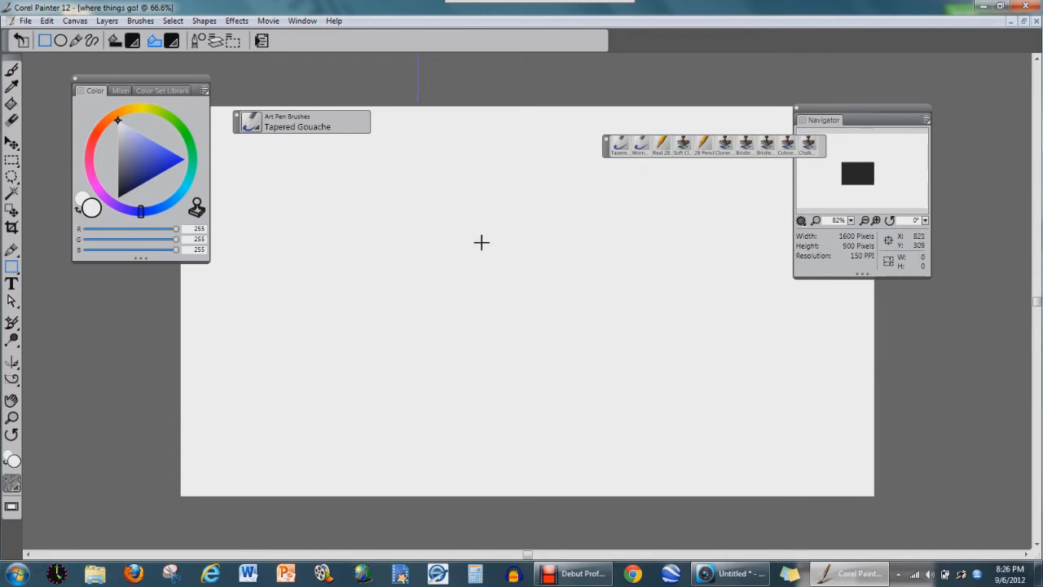
{"action": "left_click_drag", "start_coordinate": [429, 236], "coordinate": [538, 279]}
{"action": "left_click_drag", "start_coordinate": [556, 282], "coordinate": [594, 301]}
{"action": "key", "text": "ctrl+z"}
{"action": "key", "text": "ctrl+z"}
{"action": "key", "text": "ctrl+z"}
Step: Add the text "CANON 794" in blue (RGB 44, 44, 204) in the upper-left area of the canvas
{"action": "left_click", "coordinate": [13, 286]}
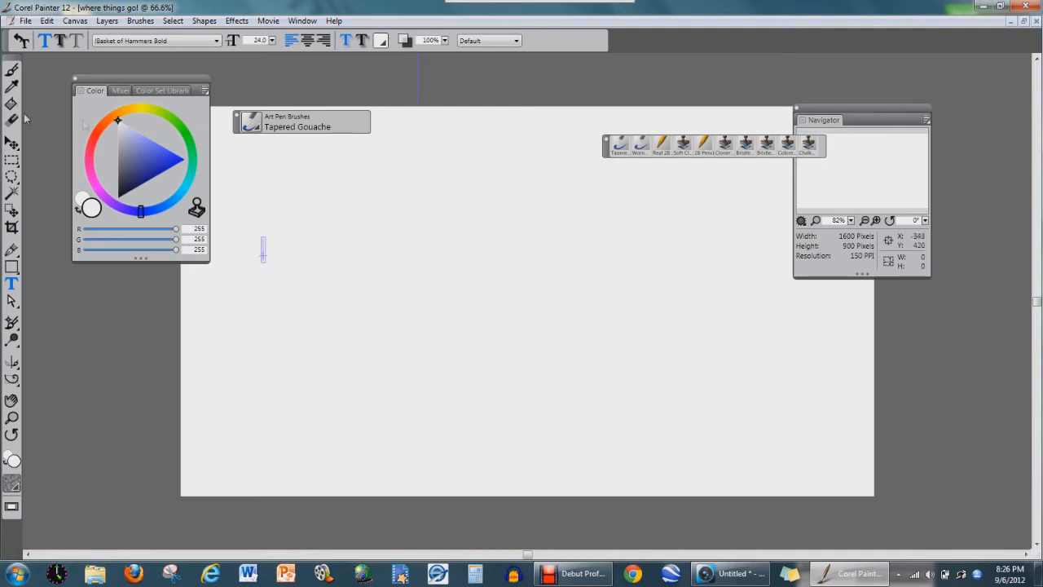
{"action": "left_click", "coordinate": [162, 163]}
{"action": "type", "text": "CANON"}
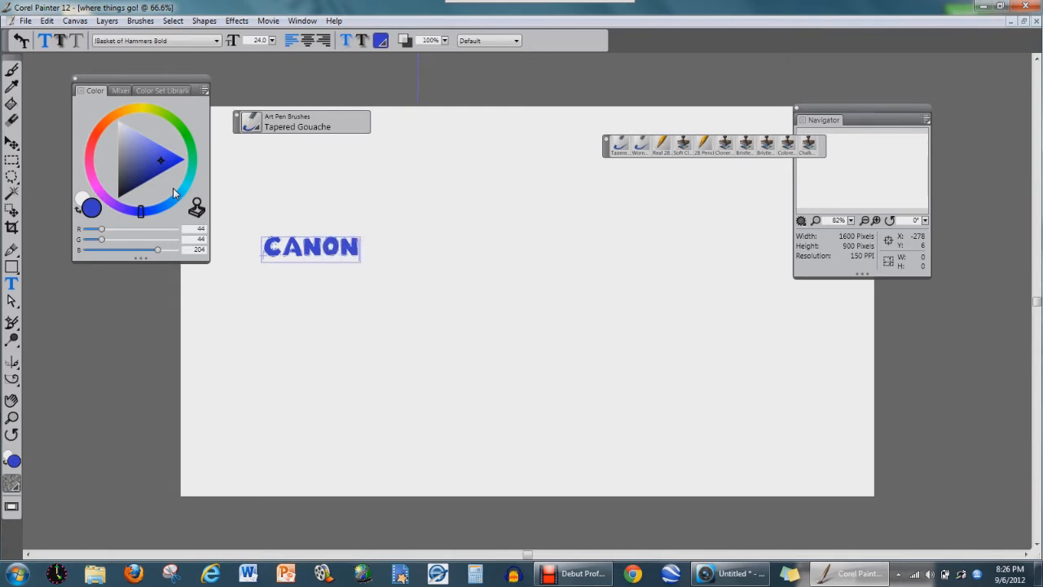
{"action": "type", "text": " 794"}
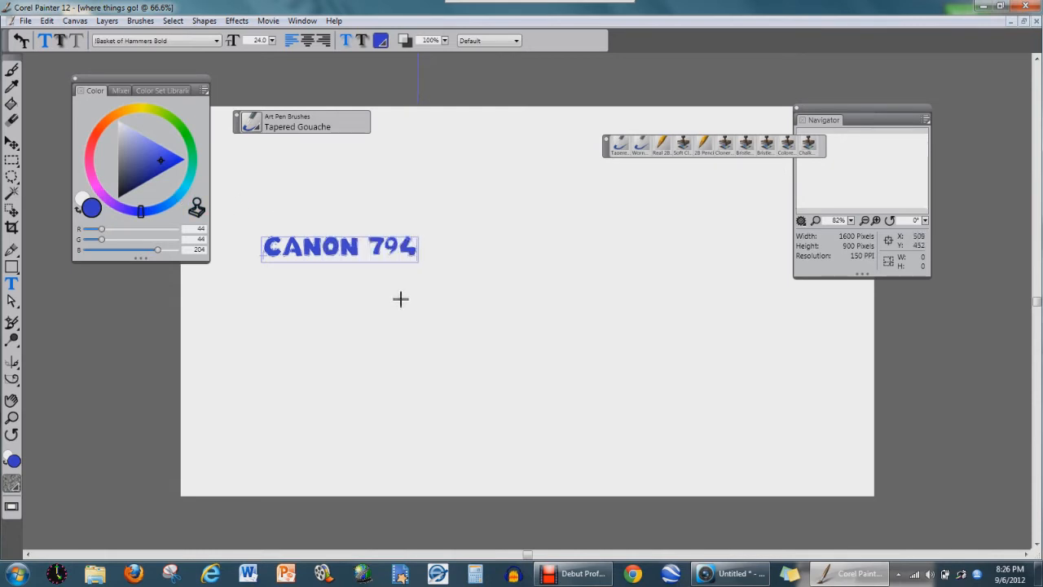
{"action": "left_click", "coordinate": [460, 299]}
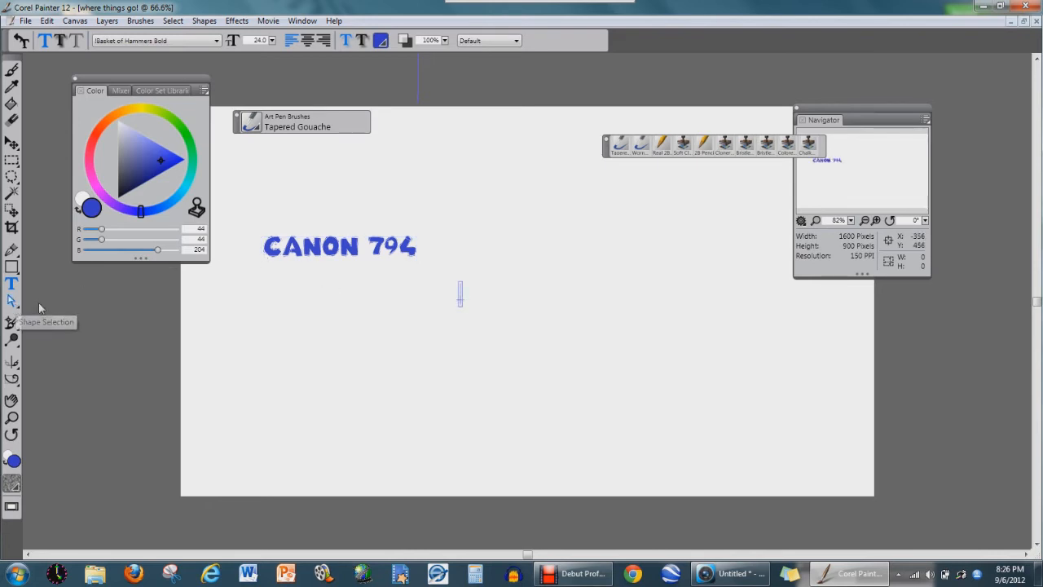
Step: Try the Shape Selection and Cloner tools on the text, declining to commit it to an image layer
{"action": "left_click", "coordinate": [12, 302]}
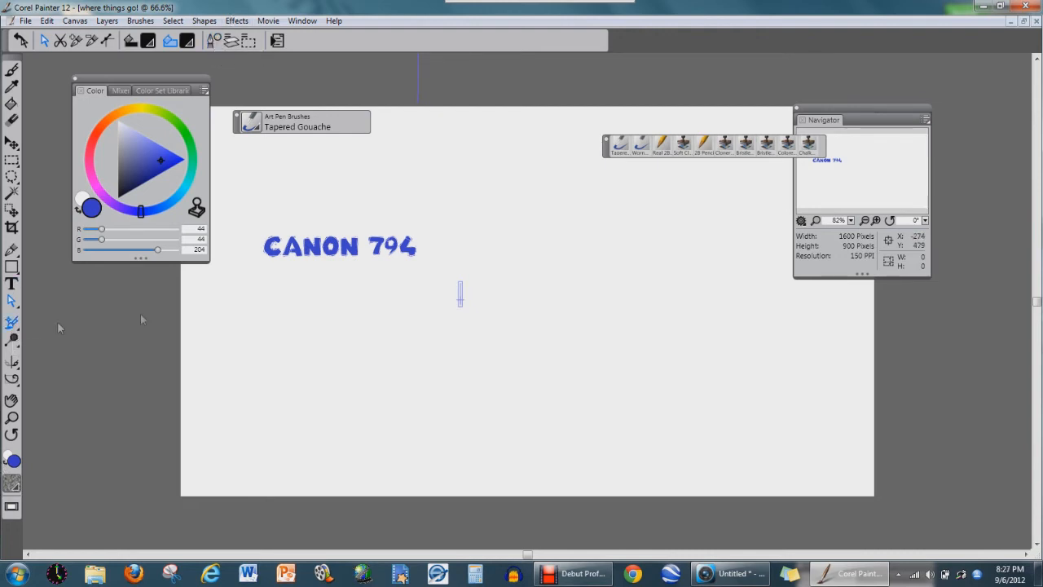
{"action": "left_click", "coordinate": [349, 289]}
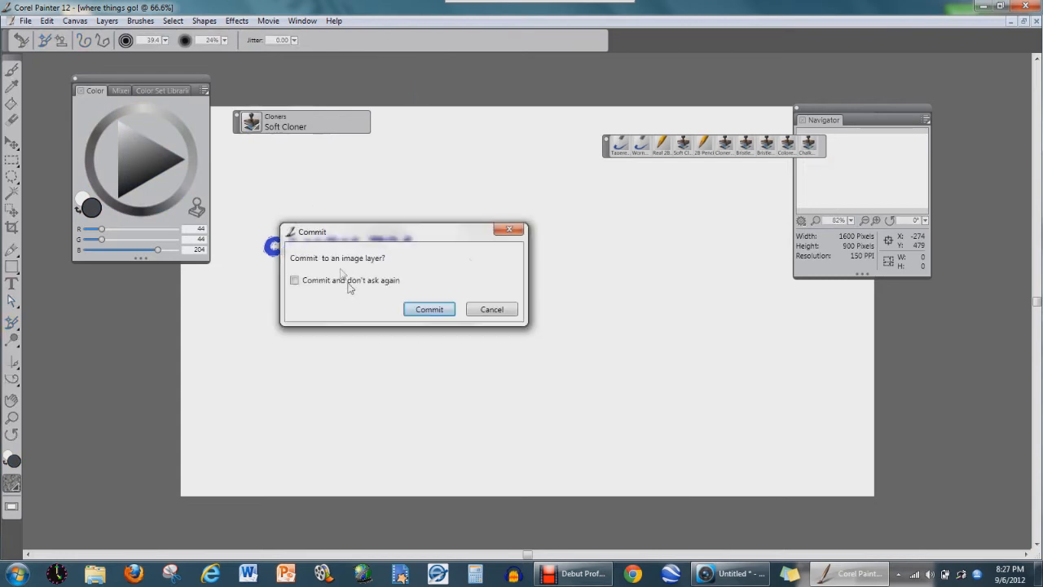
{"action": "left_click", "coordinate": [489, 309]}
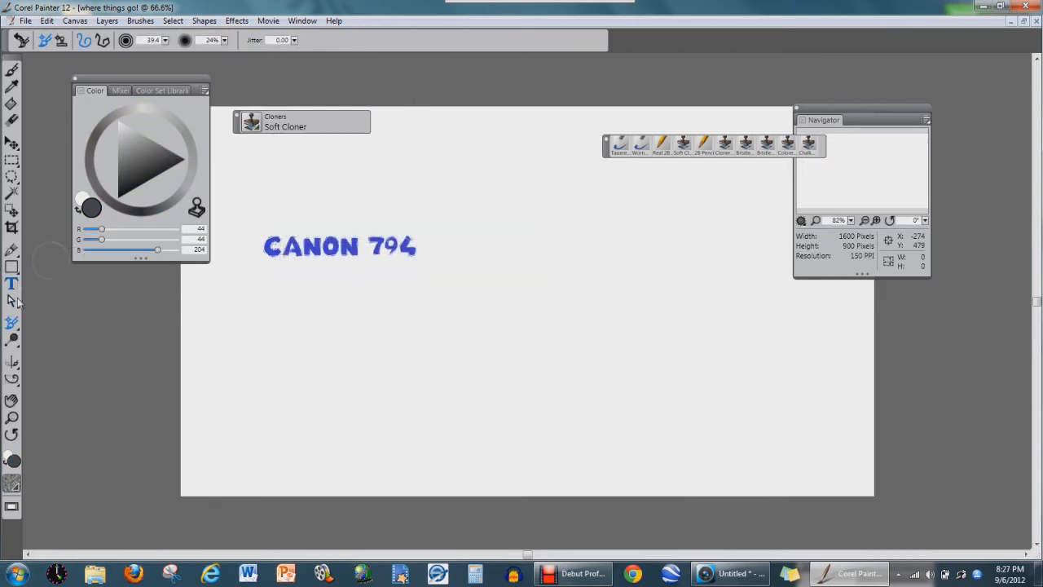
{"action": "left_click", "coordinate": [295, 264]}
{"action": "left_click", "coordinate": [494, 308]}
Step: Commit the text to an image layer and try the Dodge tool across its letters
{"action": "left_click", "coordinate": [15, 342]}
{"action": "left_click", "coordinate": [340, 259]}
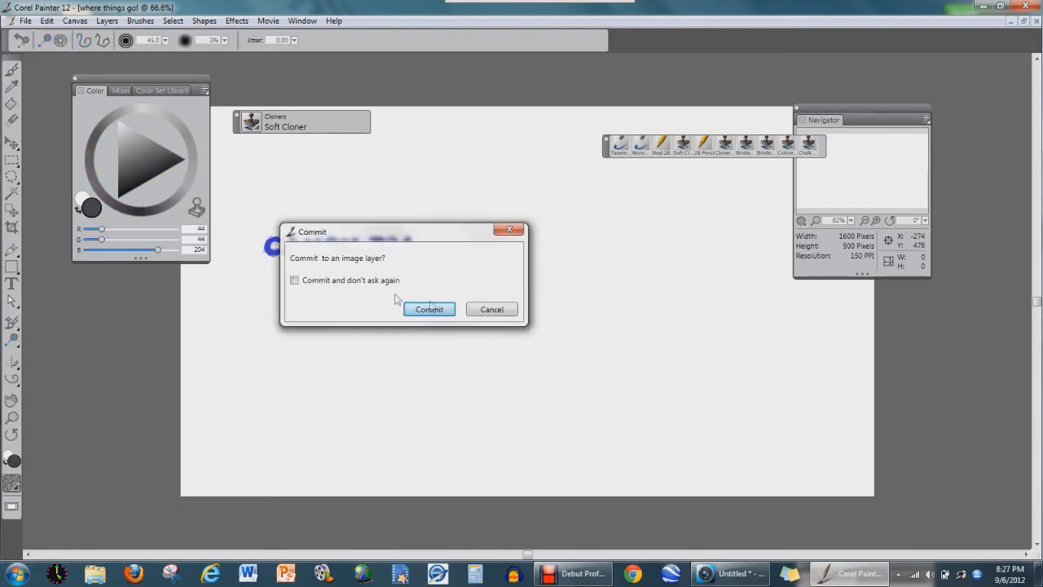
{"action": "left_click", "coordinate": [429, 309]}
{"action": "left_click_drag", "start_coordinate": [351, 249], "coordinate": [317, 247]}
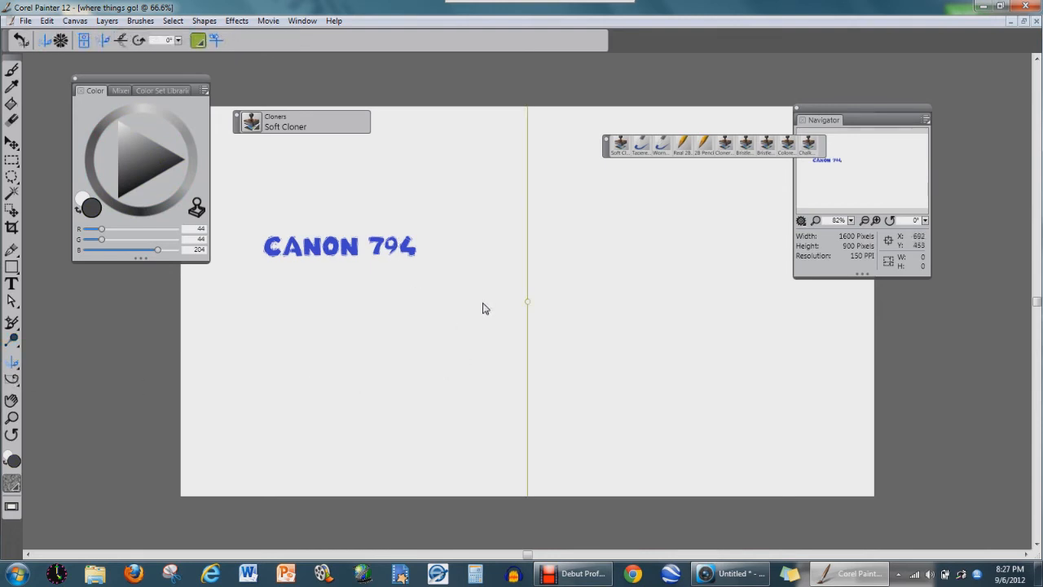
Step: Paint blue Tapered Gouache strokes mirrored across the vertical symmetry axis with the Brush tool
{"action": "left_click", "coordinate": [13, 72]}
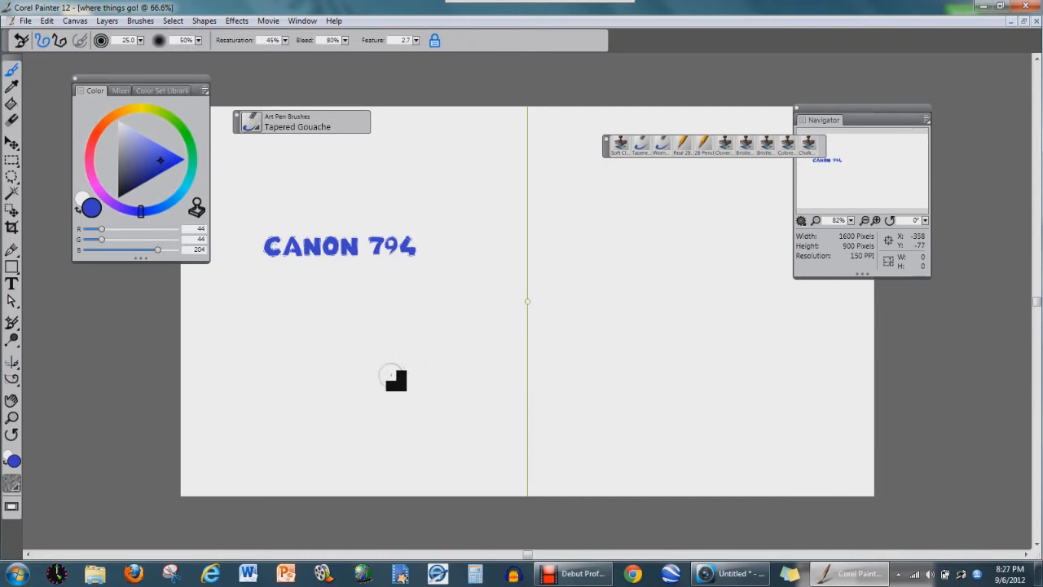
{"action": "left_click", "coordinate": [383, 375]}
{"action": "mouse_move", "coordinate": [364, 357]}
{"action": "left_mouse_down"}
{"action": "mouse_move", "coordinate": [367, 310]}
{"action": "mouse_move", "coordinate": [410, 279]}
{"action": "mouse_move", "coordinate": [428, 328]}
{"action": "left_mouse_up"}
{"action": "mouse_move", "coordinate": [373, 295]}
{"action": "left_mouse_down"}
{"action": "mouse_move", "coordinate": [403, 277]}
{"action": "mouse_move", "coordinate": [421, 314]}
{"action": "mouse_move", "coordinate": [385, 373]}
{"action": "mouse_move", "coordinate": [410, 390]}
{"action": "mouse_move", "coordinate": [465, 352]}
{"action": "mouse_move", "coordinate": [575, 337]}
{"action": "mouse_move", "coordinate": [802, 258]}
{"action": "left_mouse_up"}
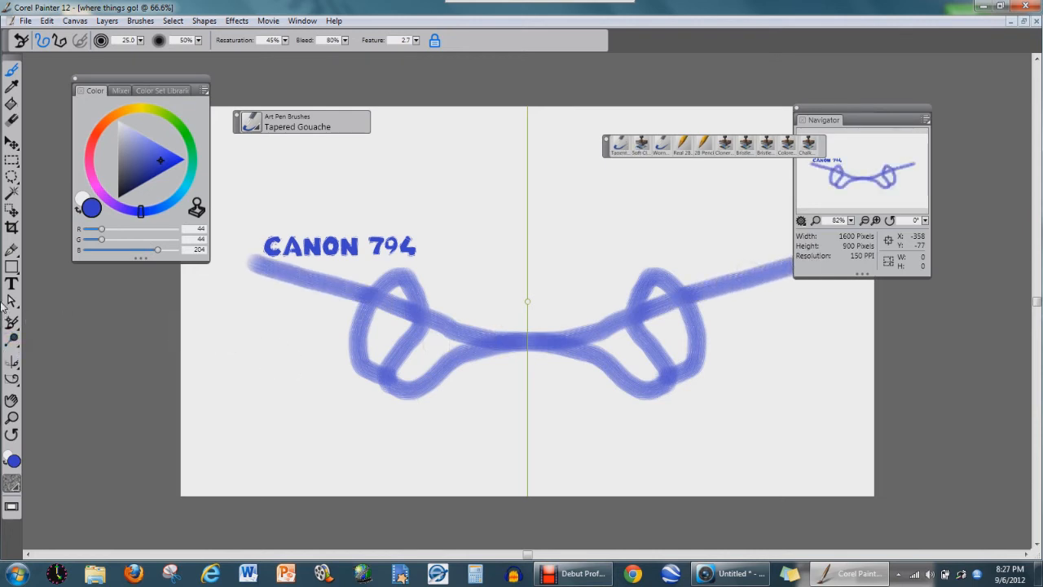
Step: Look over the Mirror Painting and Divine Proportion tools, and shift the canvas slightly upward with the Grabber
{"action": "left_click", "coordinate": [13, 365]}
{"action": "left_click", "coordinate": [11, 73]}
{"action": "left_click", "coordinate": [13, 380]}
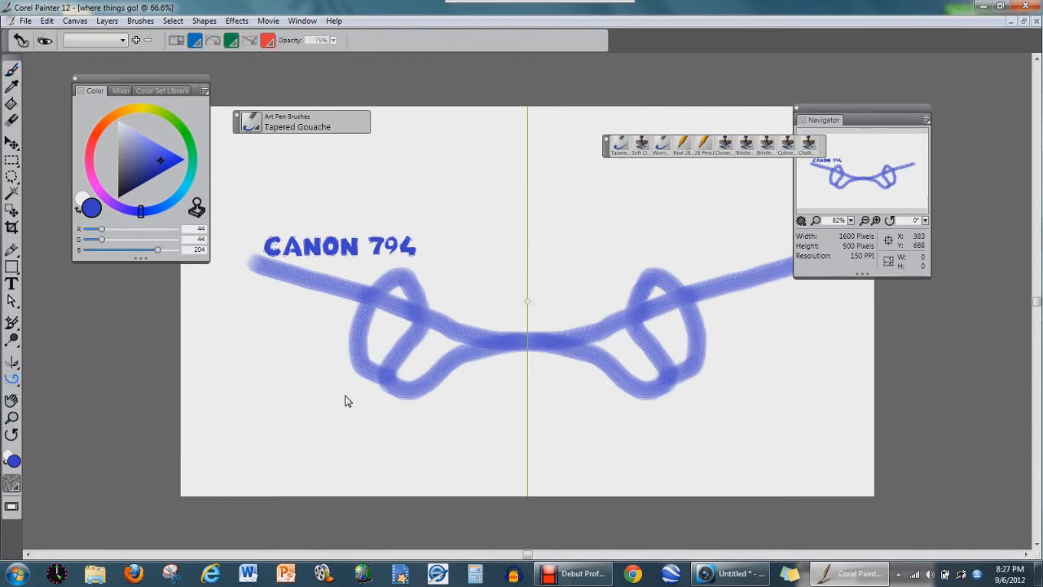
{"action": "left_click", "coordinate": [12, 401]}
{"action": "left_click_drag", "start_coordinate": [323, 247], "coordinate": [323, 220]}
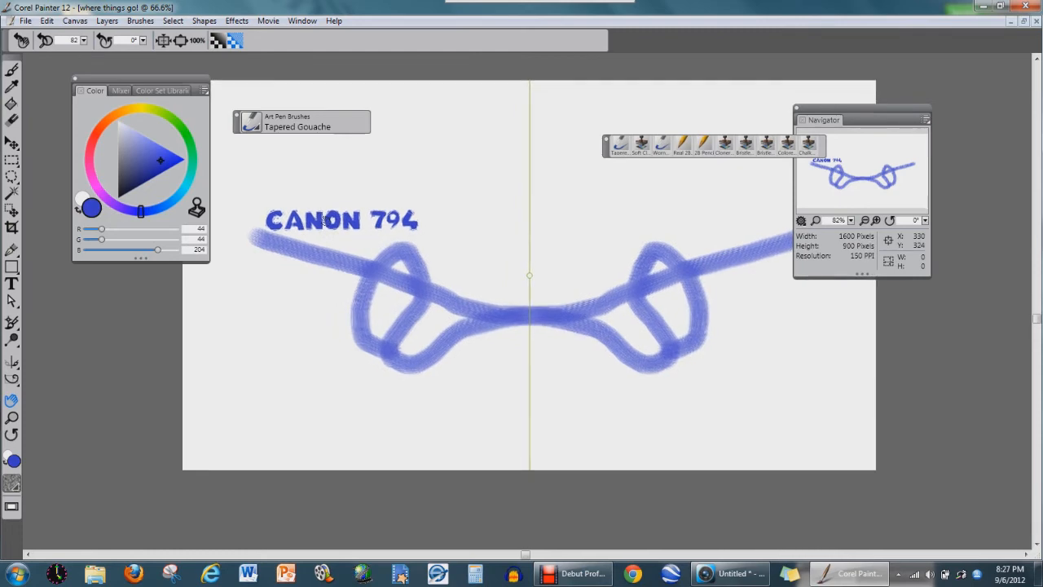
Step: Zoom in on the "CANON 794" lettering to 500% with the Magnifier
{"action": "left_click", "coordinate": [11, 416]}
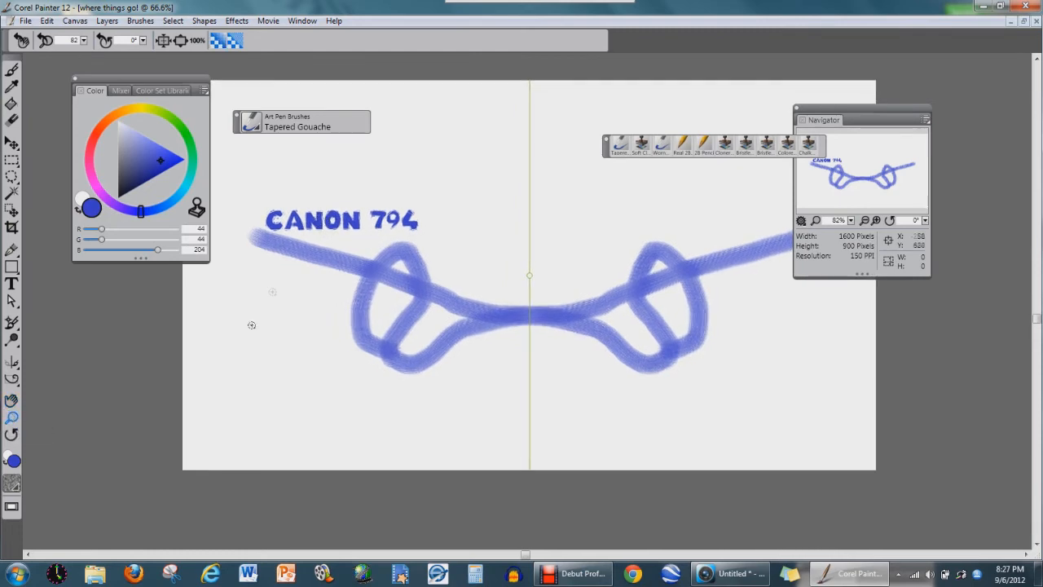
{"action": "left_click", "coordinate": [323, 215]}
{"action": "left_click", "coordinate": [323, 215]}
{"action": "left_click", "coordinate": [323, 215]}
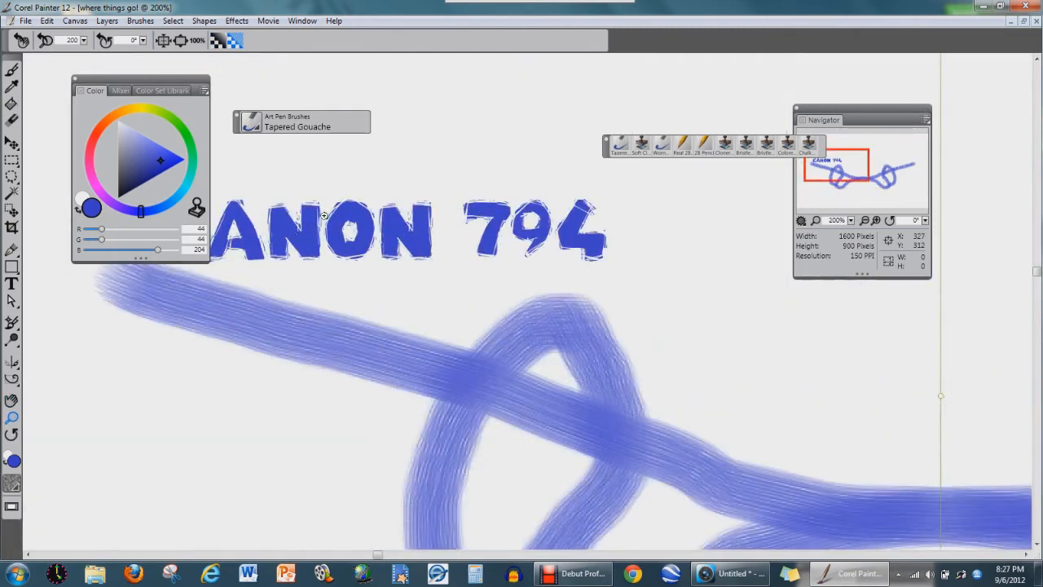
{"action": "left_click", "coordinate": [324, 215]}
{"action": "left_click", "coordinate": [324, 215]}
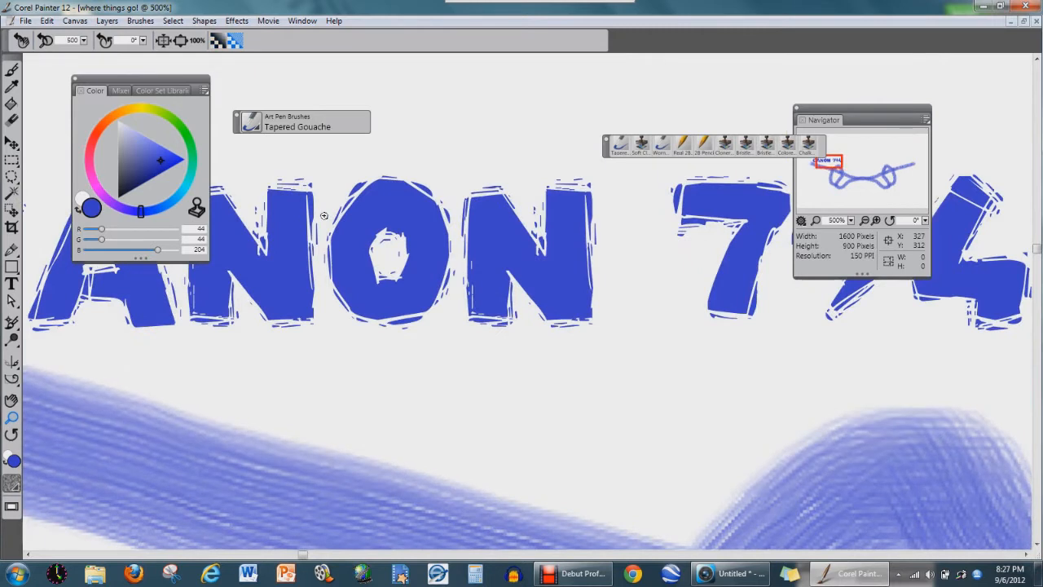
Step: Center the image in the window and bring the zoom level back to 67%
{"action": "right_click", "coordinate": [573, 288]}
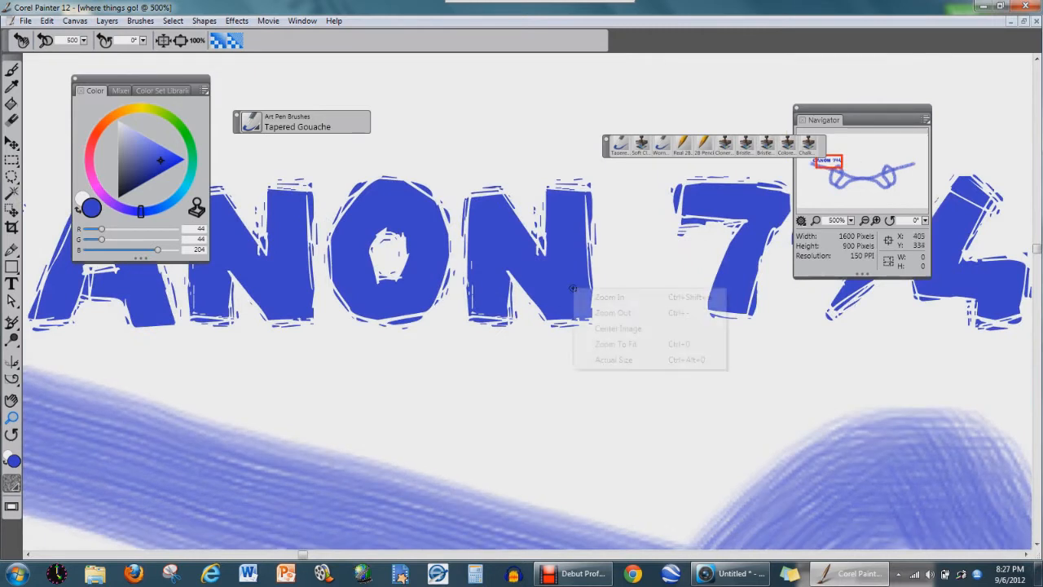
{"action": "left_click", "coordinate": [620, 329]}
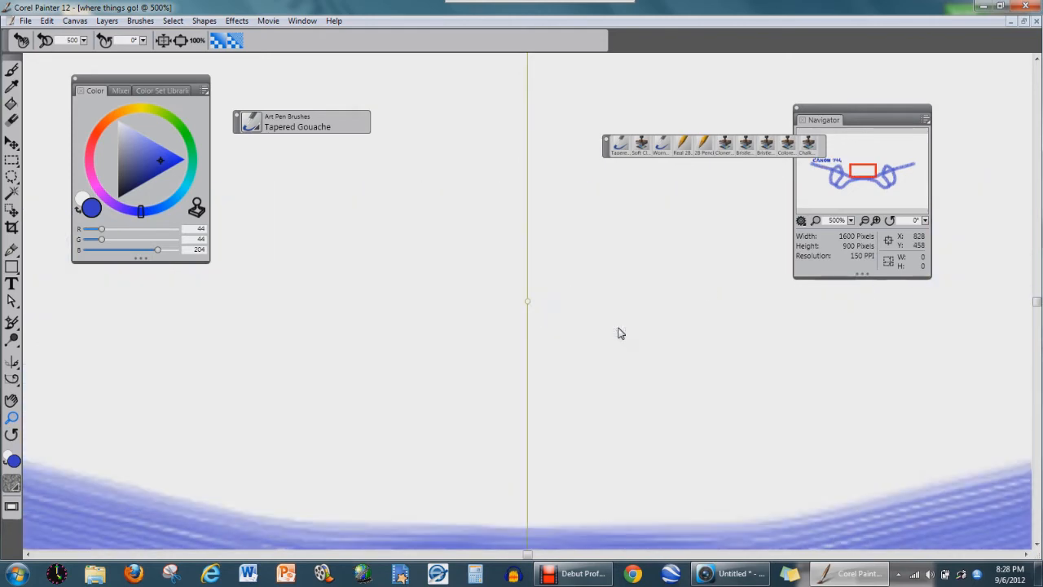
{"action": "left_click", "coordinate": [865, 221]}
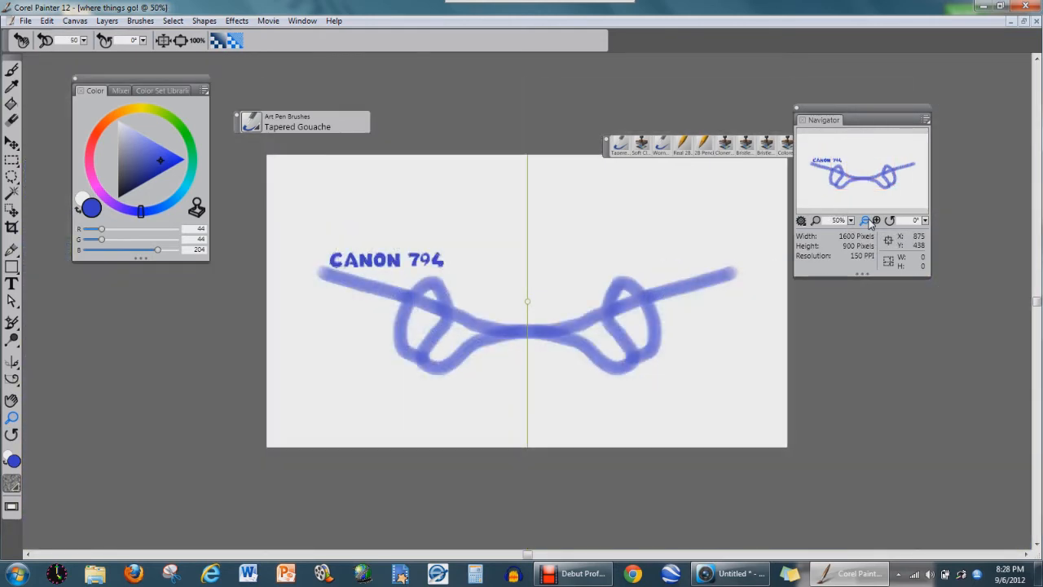
{"action": "left_click", "coordinate": [875, 221]}
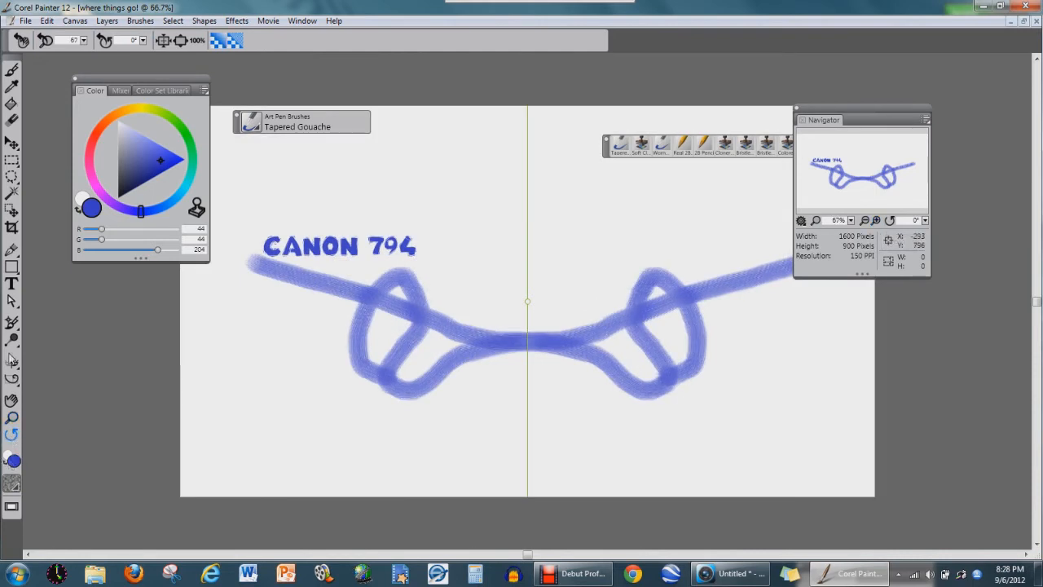
Step: Return to the Brush tool and create a new blank 1600 × 900 pixel document at 150 PPI
{"action": "left_click", "coordinate": [12, 70]}
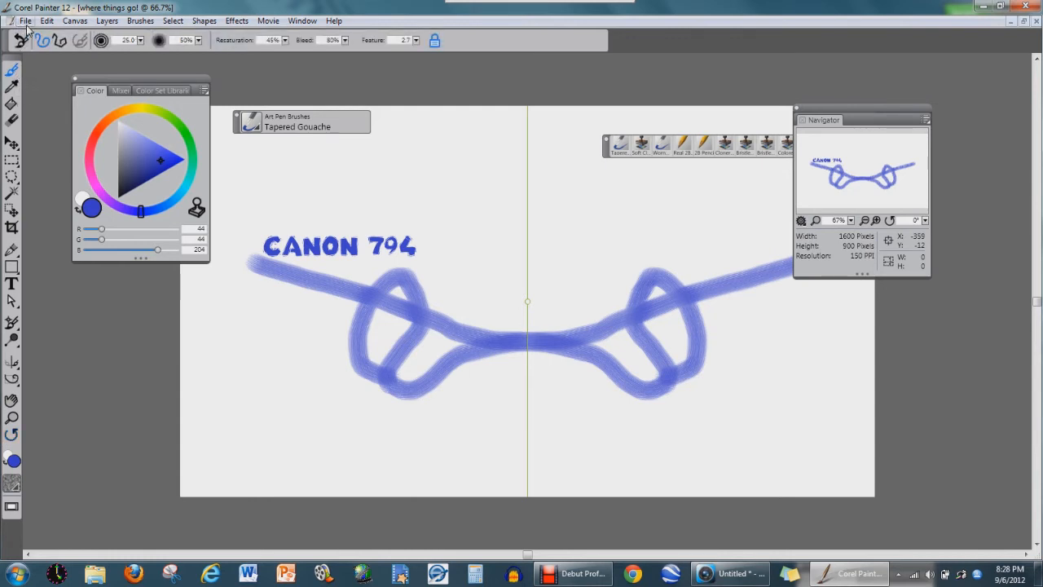
{"action": "key", "text": "ctrl+n"}
{"action": "left_click", "coordinate": [484, 352]}
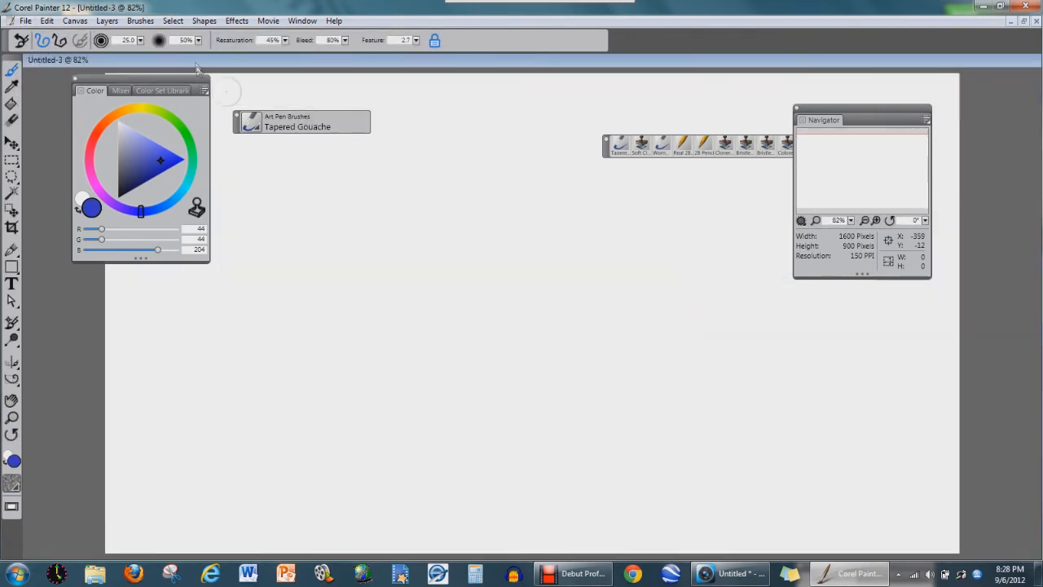
Step: Switch back to the open document "where things go!"
{"action": "left_click", "coordinate": [273, 22]}
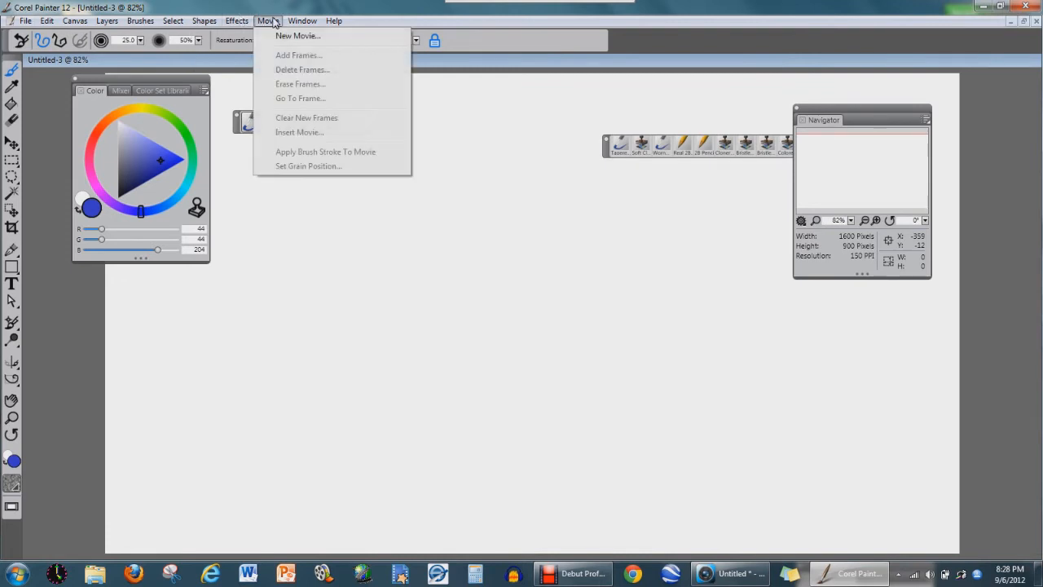
{"action": "mouse_move", "coordinate": [301, 20]}
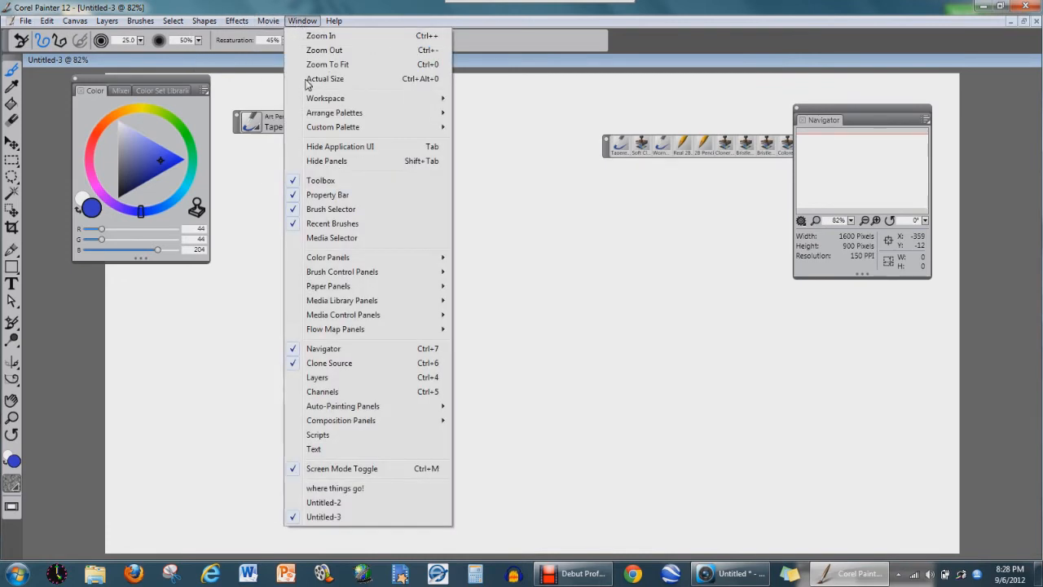
{"action": "left_click", "coordinate": [336, 489]}
{"action": "left_click", "coordinate": [311, 23]}
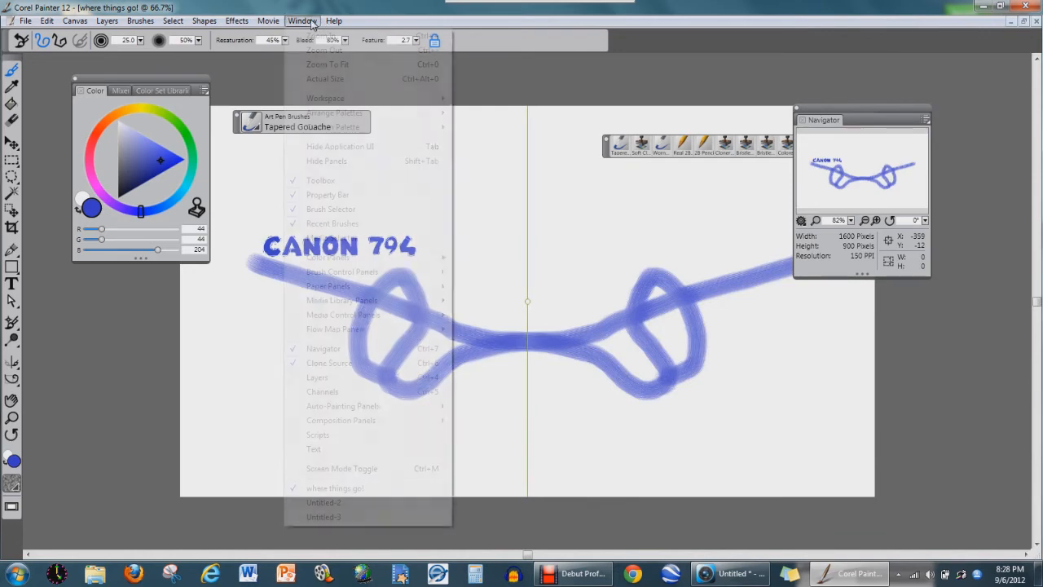
Step: Switch to the open blank document Untitled-2
{"action": "left_click", "coordinate": [330, 501]}
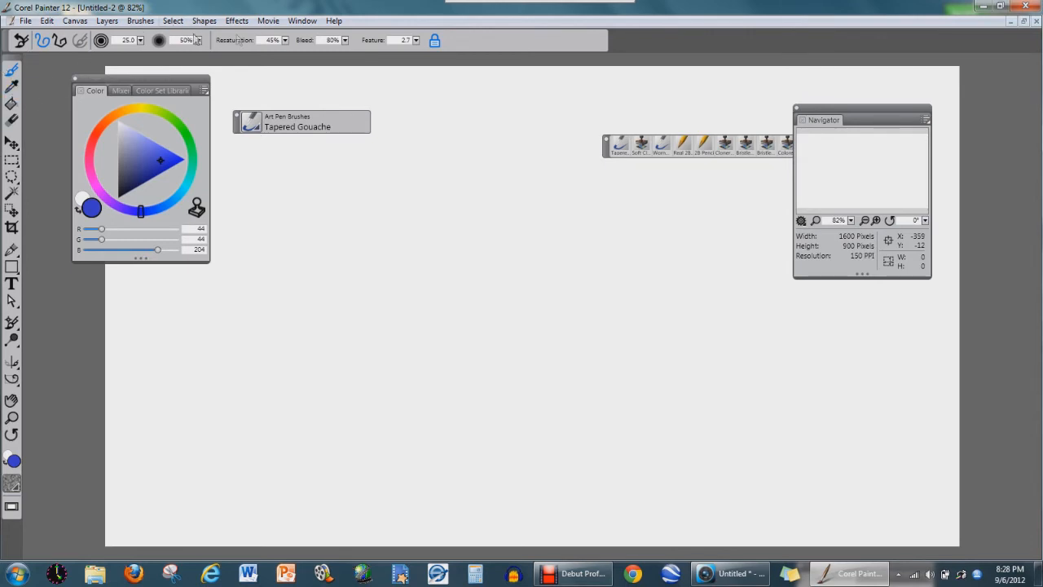
{"action": "left_click", "coordinate": [302, 21]}
{"action": "left_click", "coordinate": [268, 20]}
Step: Move the Color panel beside the Toolbox, zoom the canvas out to 75%, and reposition the Brush Selector over the canvas
{"action": "left_click_drag", "start_coordinate": [160, 77], "coordinate": [116, 132]}
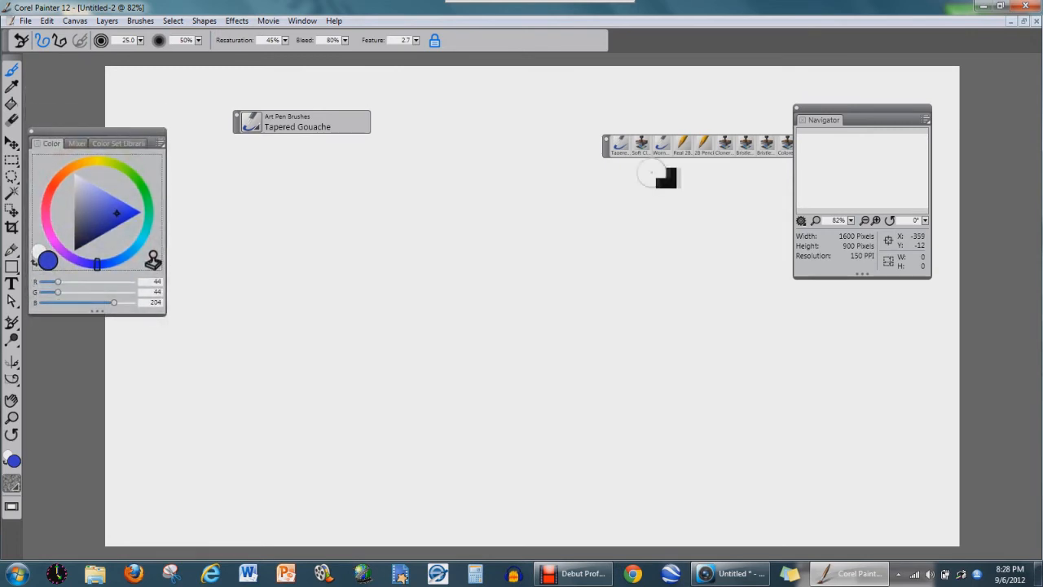
{"action": "left_click", "coordinate": [864, 220]}
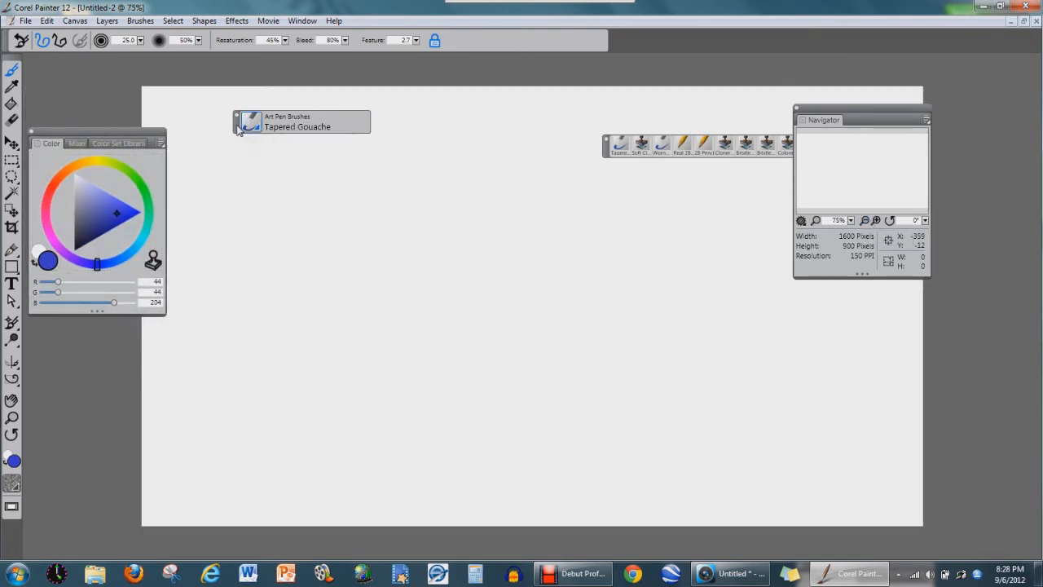
{"action": "left_click_drag", "start_coordinate": [250, 135], "coordinate": [302, 178]}
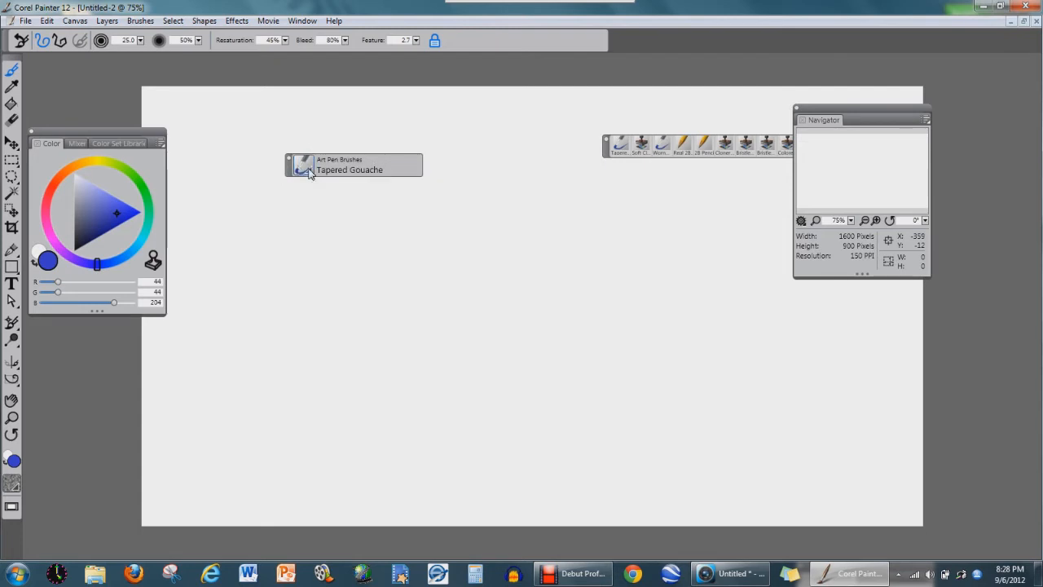
Step: Pick the 2B Pencil from the recent brushes, try a V-shaped stroke on the canvas, and undo it
{"action": "left_click", "coordinate": [303, 167]}
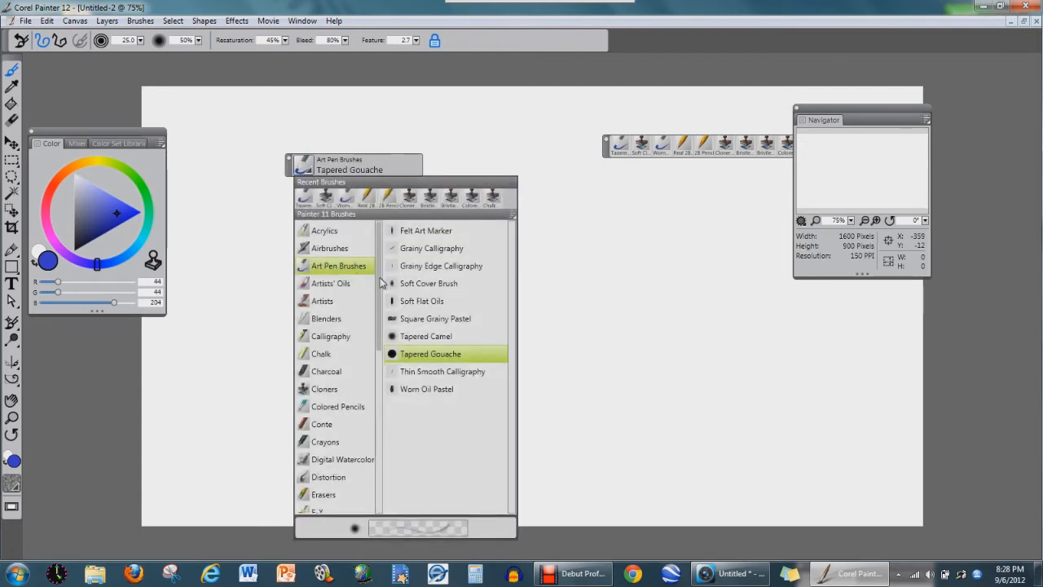
{"action": "mouse_move", "coordinate": [379, 282]}
{"action": "left_mouse_down"}
{"action": "mouse_move", "coordinate": [375, 474]}
{"action": "mouse_move", "coordinate": [376, 193]}
{"action": "left_mouse_up"}
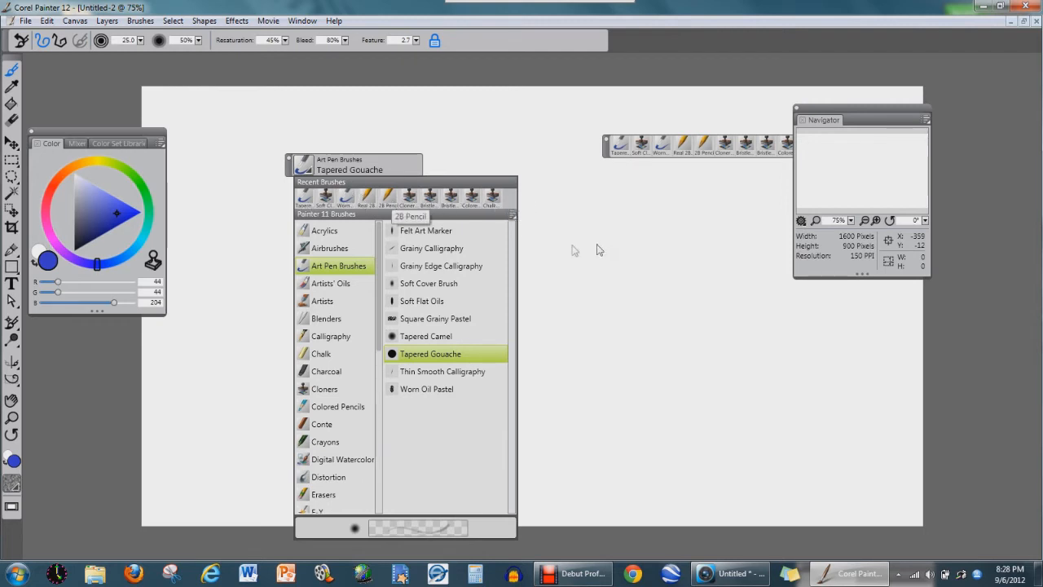
{"action": "left_click", "coordinate": [387, 196]}
{"action": "mouse_move", "coordinate": [580, 221]}
{"action": "left_mouse_down"}
{"action": "mouse_move", "coordinate": [587, 298]}
{"action": "mouse_move", "coordinate": [619, 236]}
{"action": "left_mouse_up"}
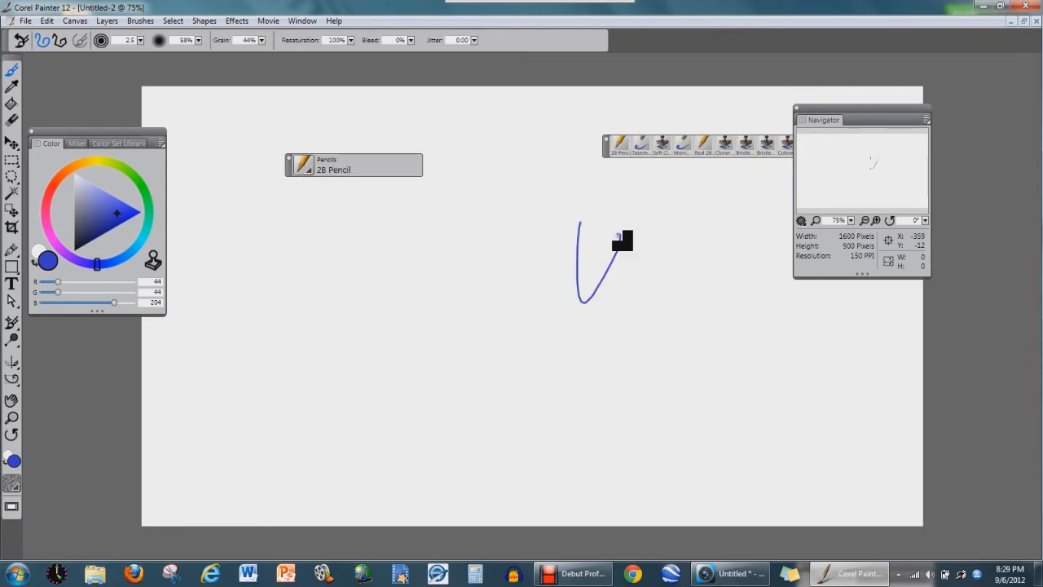
{"action": "key", "text": "ctrl+z"}
Step: Choose the Opaque Acrylic 10 brush from the Acrylics category and scribble a zigzag in the middle of the canvas
{"action": "left_click", "coordinate": [311, 174]}
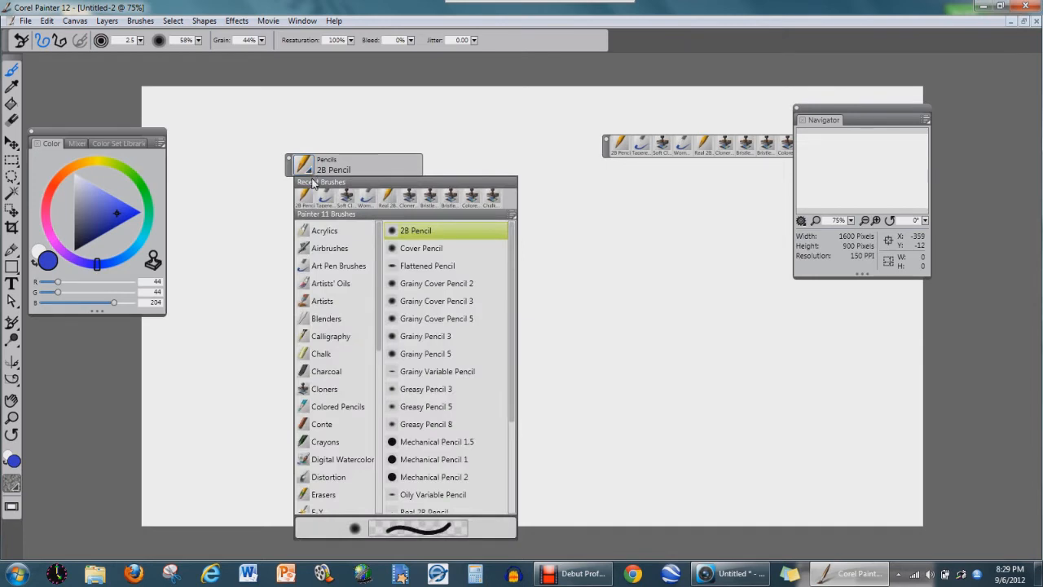
{"action": "left_click", "coordinate": [328, 234]}
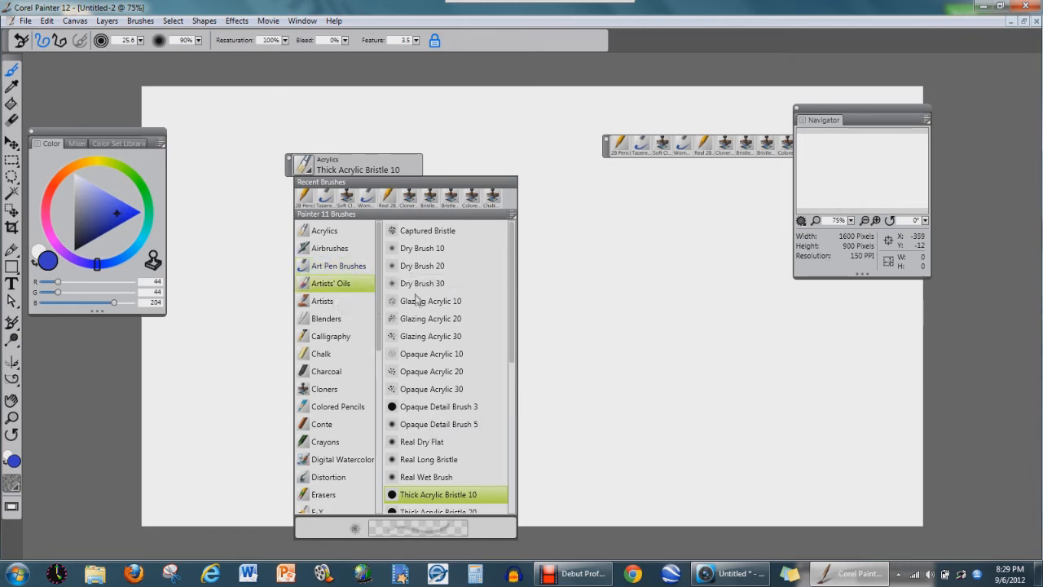
{"action": "left_click", "coordinate": [420, 357]}
{"action": "mouse_move", "coordinate": [626, 309]}
{"action": "left_mouse_down"}
{"action": "mouse_move", "coordinate": [545, 303]}
{"action": "mouse_move", "coordinate": [520, 347]}
{"action": "mouse_move", "coordinate": [471, 325]}
{"action": "mouse_move", "coordinate": [516, 296]}
{"action": "mouse_move", "coordinate": [530, 356]}
{"action": "mouse_move", "coordinate": [495, 276]}
{"action": "mouse_move", "coordinate": [562, 384]}
{"action": "mouse_move", "coordinate": [509, 267]}
{"action": "mouse_move", "coordinate": [515, 232]}
{"action": "mouse_move", "coordinate": [541, 310]}
{"action": "mouse_move", "coordinate": [567, 337]}
{"action": "mouse_move", "coordinate": [522, 377]}
{"action": "mouse_move", "coordinate": [465, 299]}
{"action": "mouse_move", "coordinate": [484, 401]}
{"action": "mouse_move", "coordinate": [440, 345]}
{"action": "left_mouse_up"}
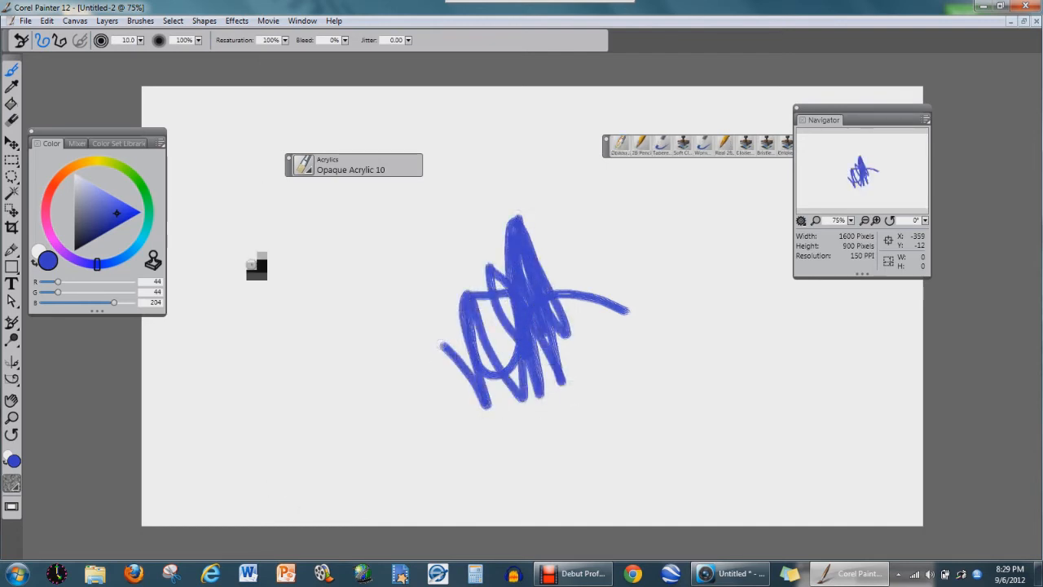
Step: Browse the brush variants in the Artists, Blenders, Calligraphy and Chalk categories
{"action": "left_click", "coordinate": [307, 171]}
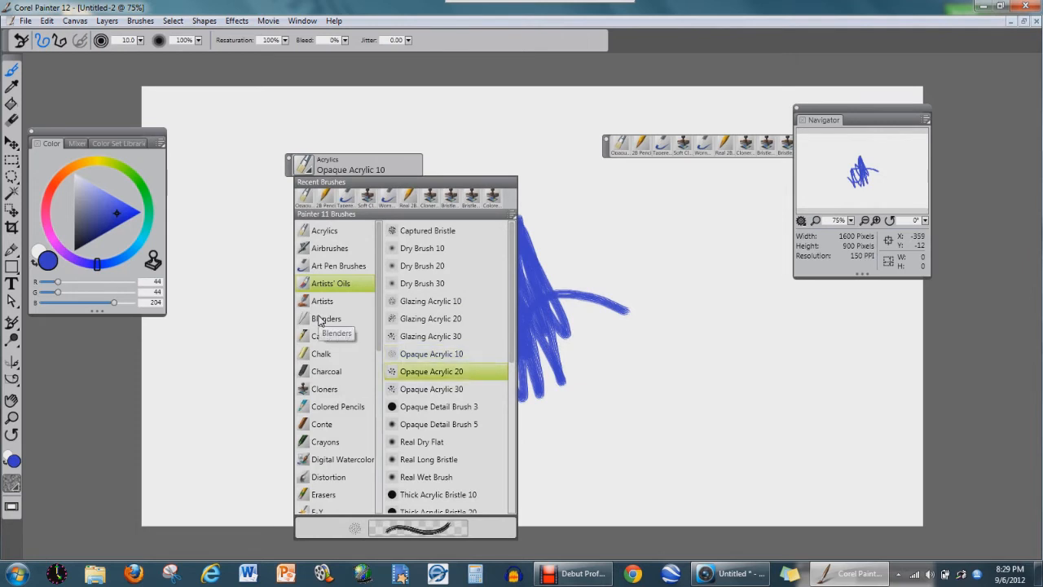
{"action": "left_click", "coordinate": [323, 302]}
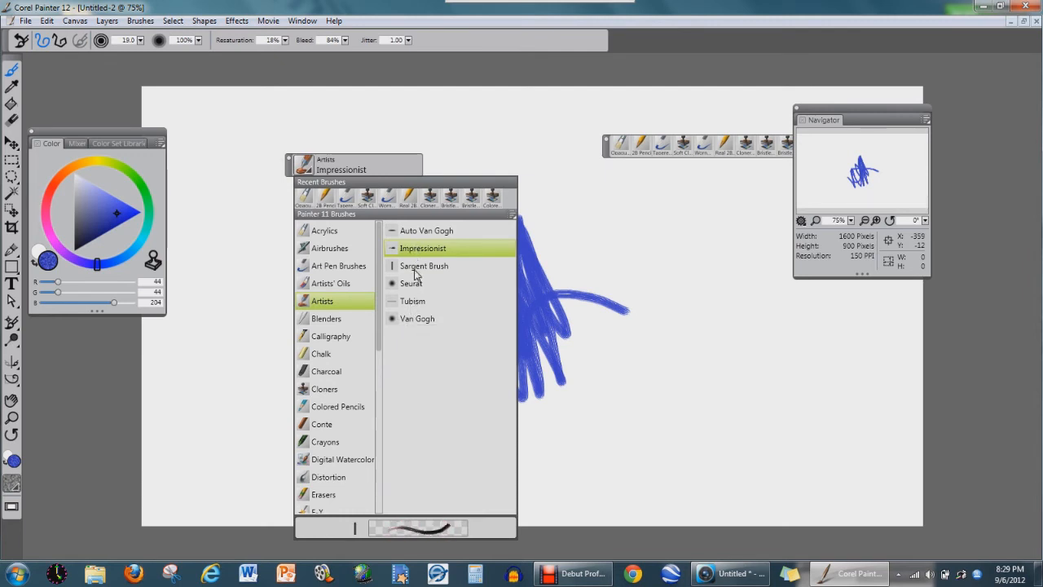
{"action": "left_click", "coordinate": [355, 319]}
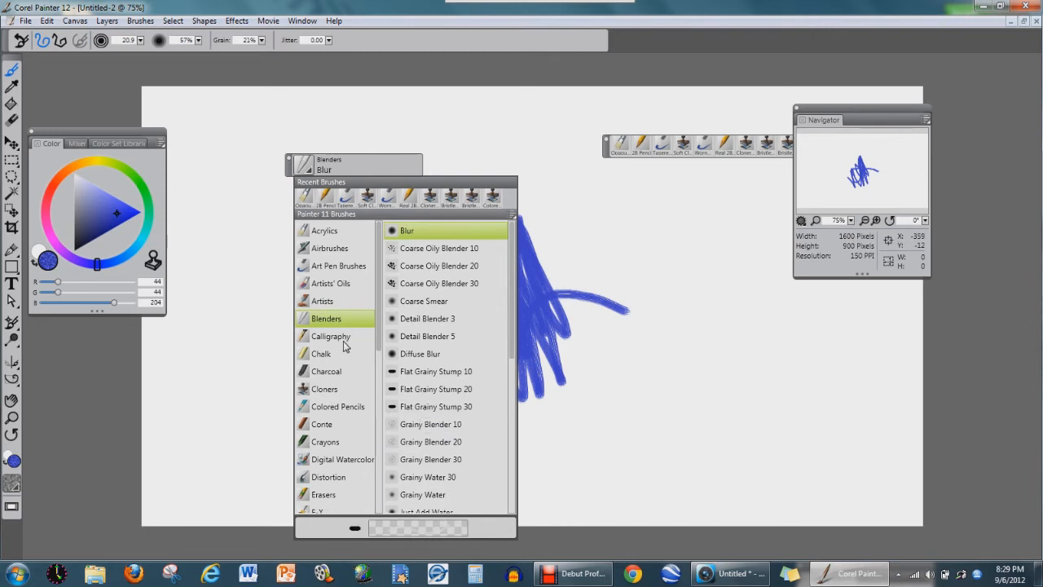
{"action": "left_click", "coordinate": [342, 338]}
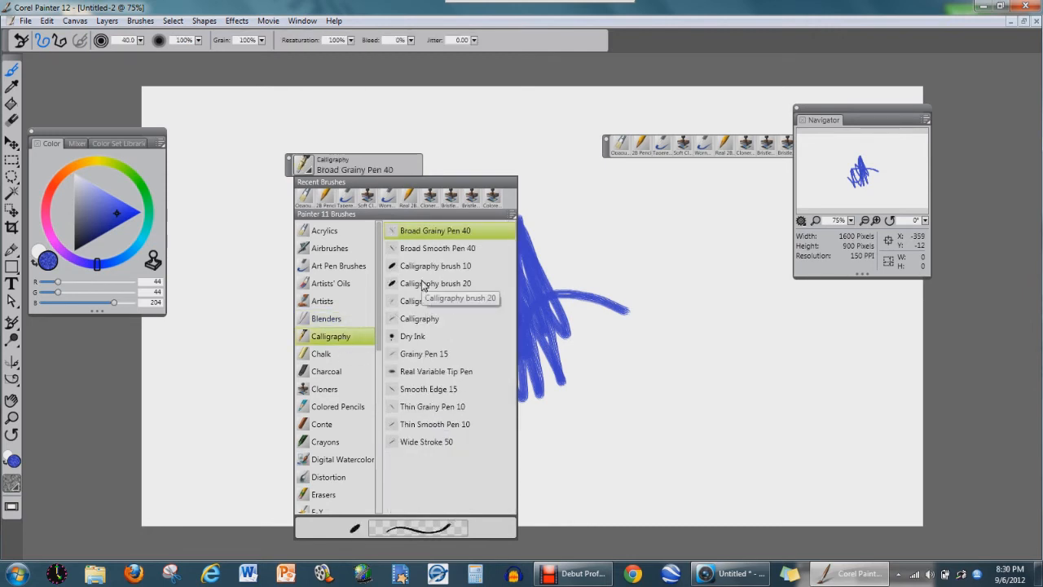
{"action": "left_click", "coordinate": [330, 355]}
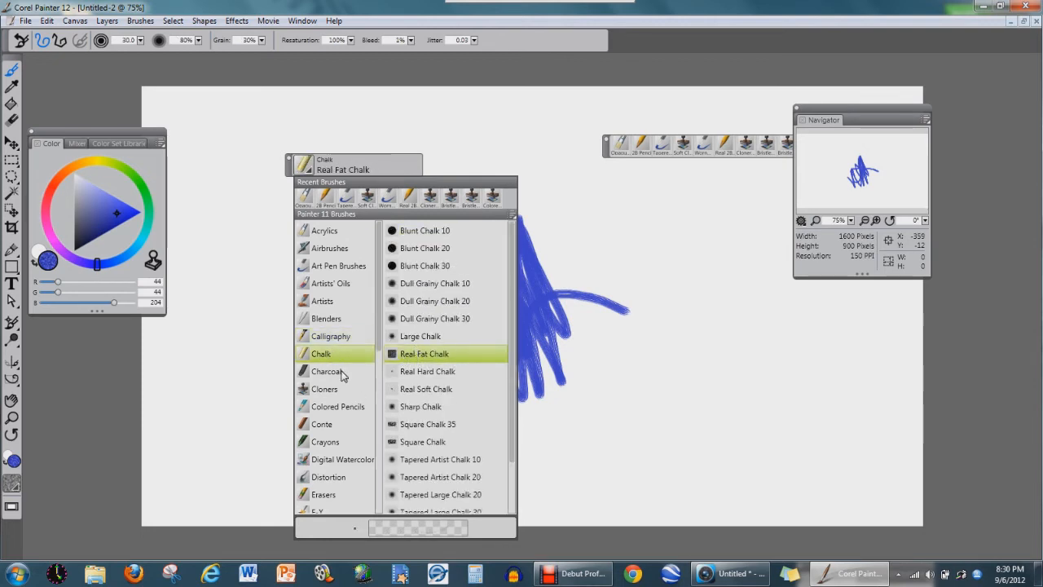
Step: Choose Hard Charcoal Stick 20 from the Charcoal category and paint a curved stroke beneath the scribble
{"action": "left_click", "coordinate": [343, 373]}
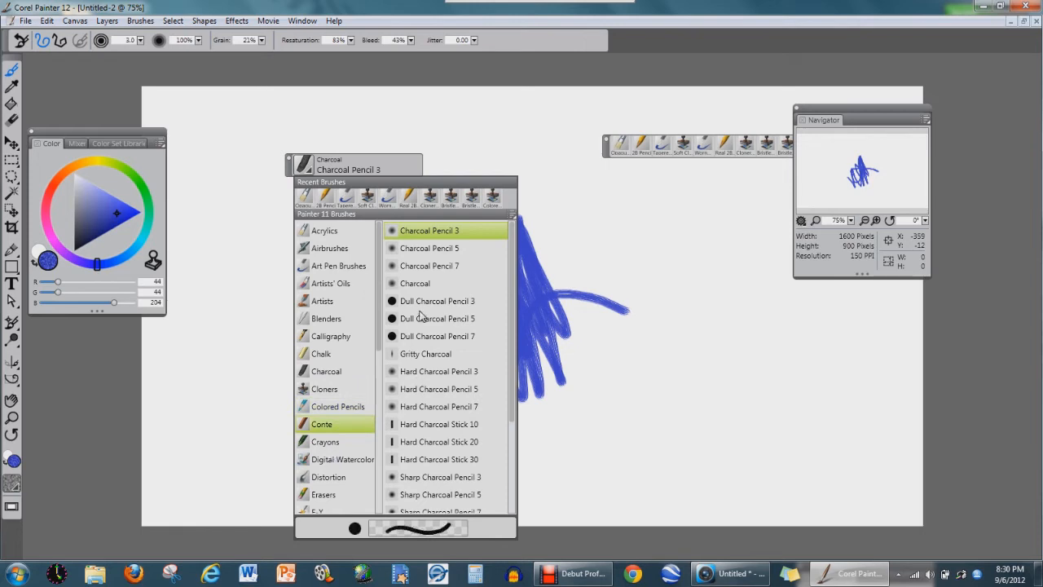
{"action": "left_click", "coordinate": [421, 441]}
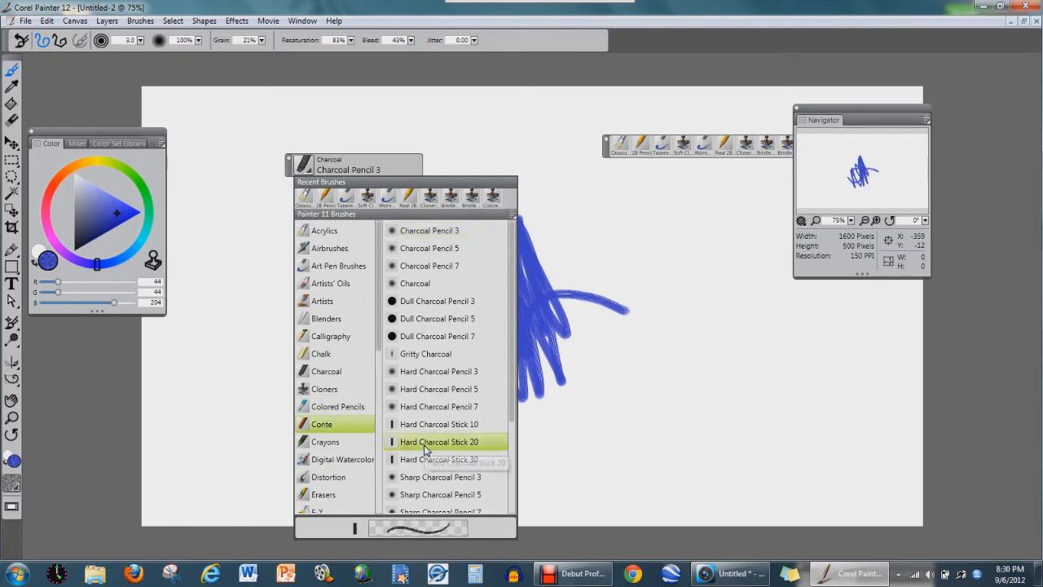
{"action": "left_click_drag", "start_coordinate": [669, 409], "coordinate": [479, 434]}
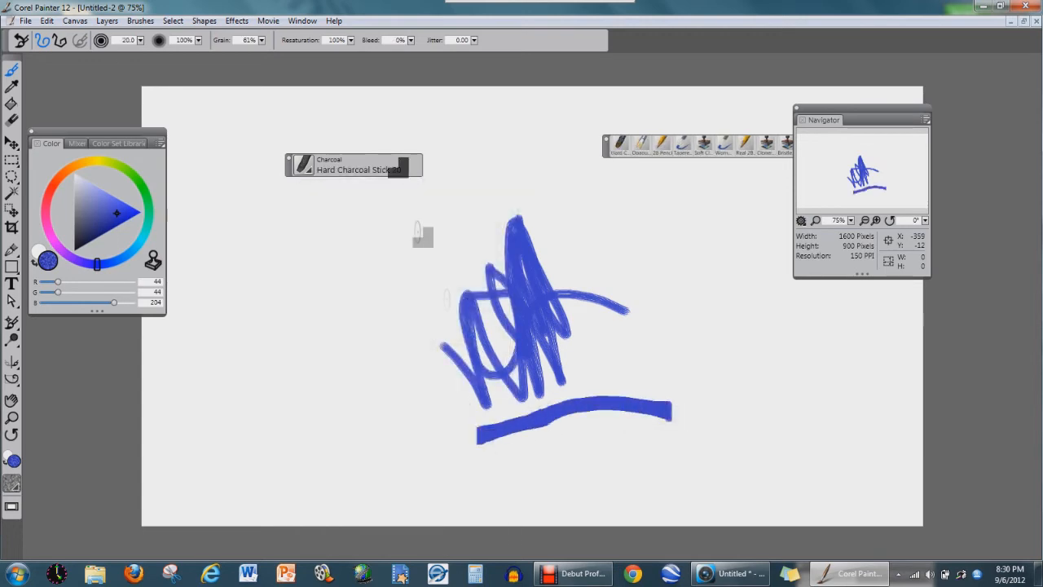
Step: Look through the Crayons variants, choose the Digital Watercolor Dry Brush, and paint a bent stroke across the scribble's right side
{"action": "left_click", "coordinate": [311, 171]}
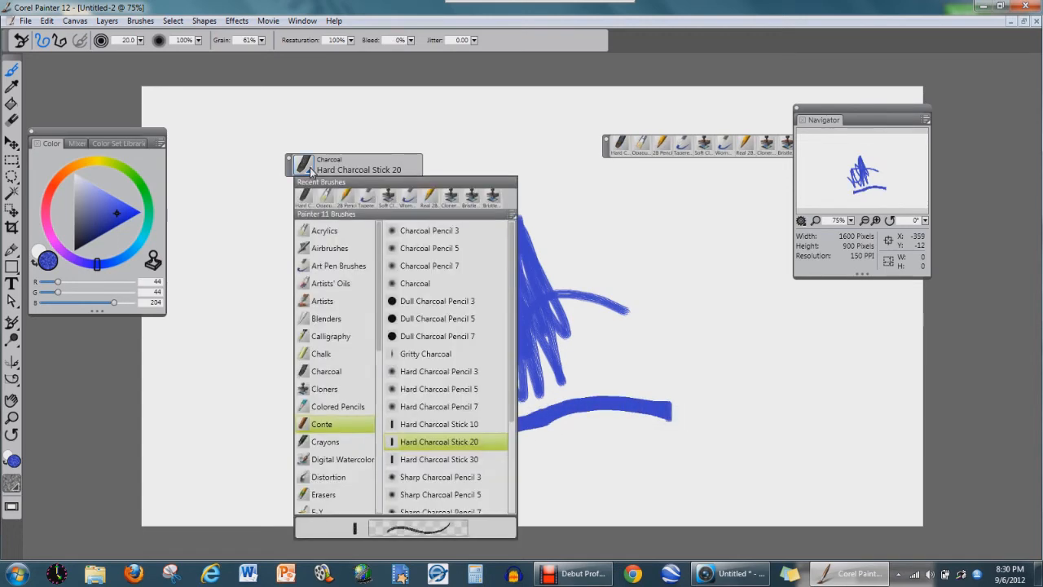
{"action": "left_click", "coordinate": [337, 442]}
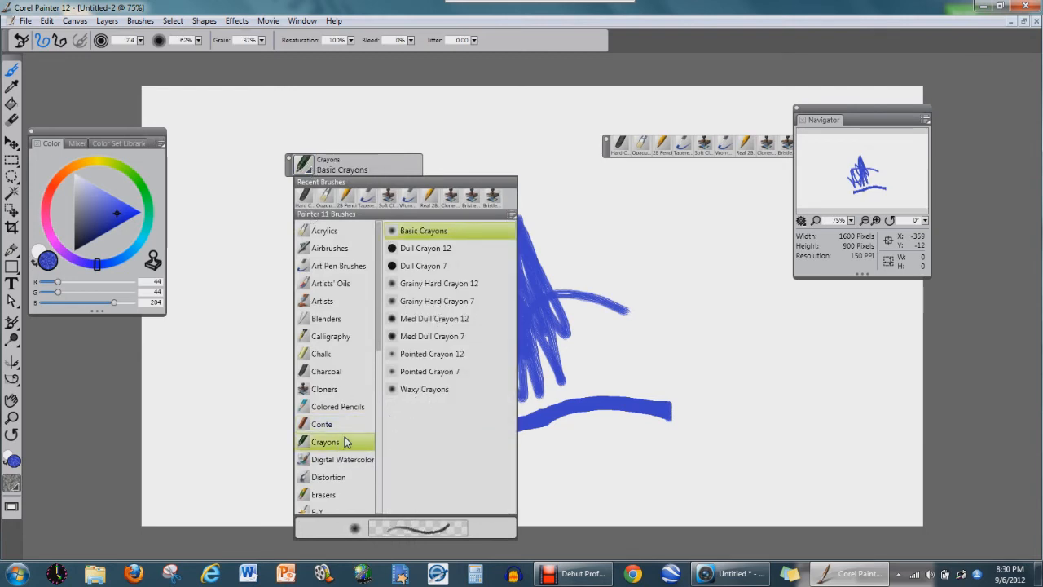
{"action": "key", "text": "Down"}
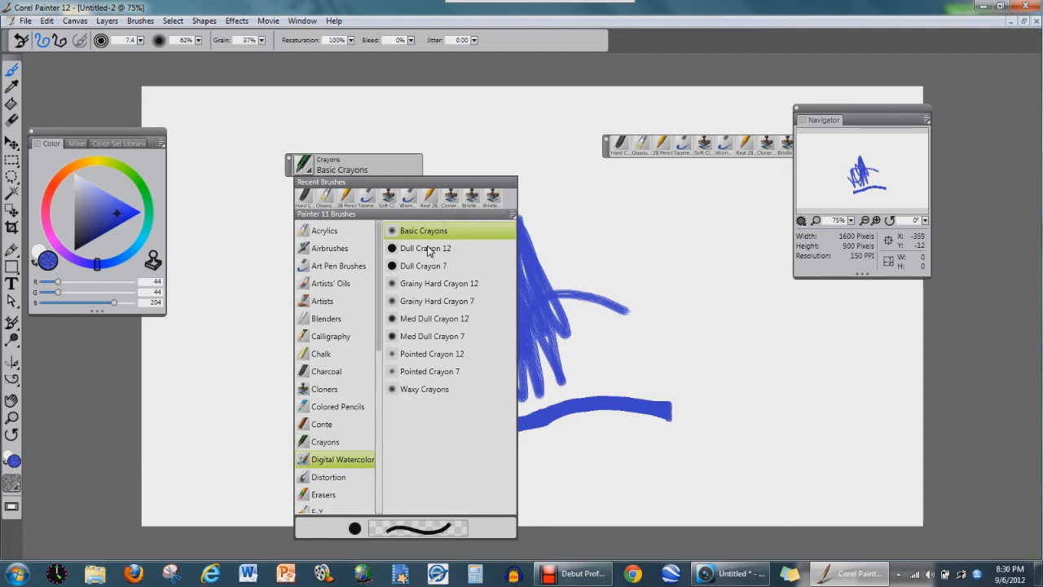
{"action": "left_click", "coordinate": [329, 462]}
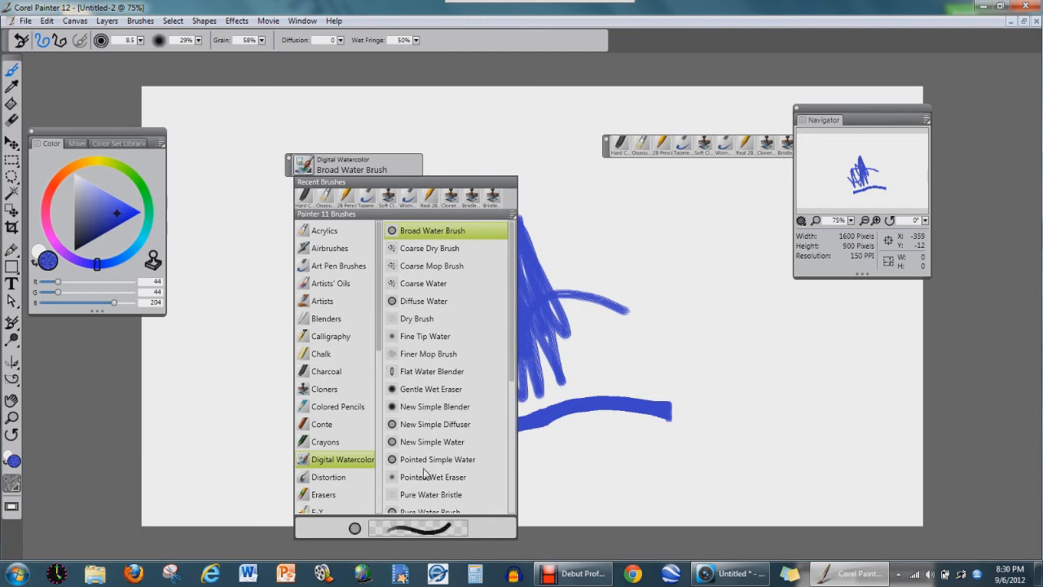
{"action": "left_click", "coordinate": [422, 319]}
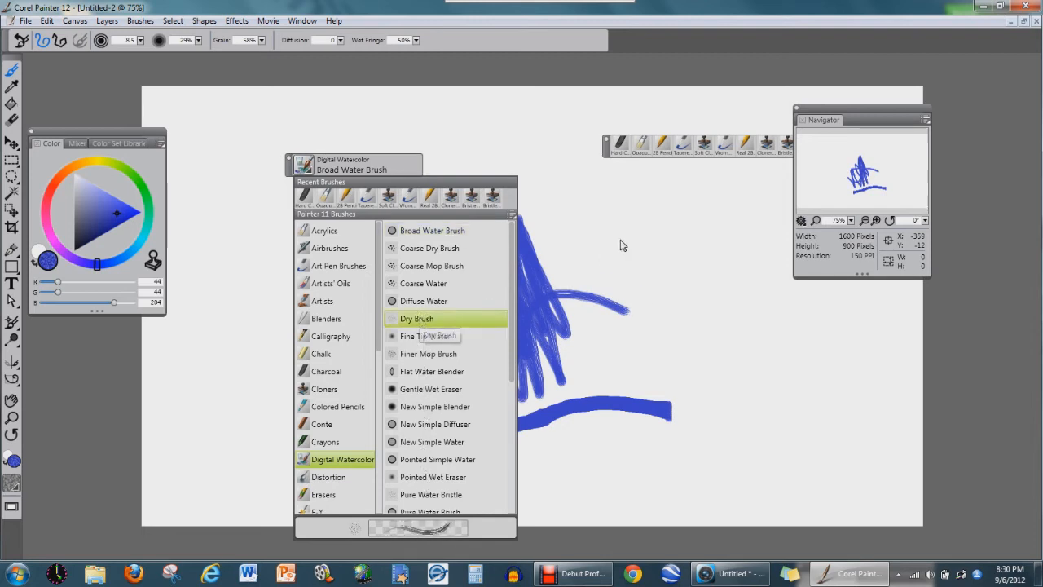
{"action": "mouse_move", "coordinate": [620, 240]}
{"action": "left_mouse_down"}
{"action": "mouse_move", "coordinate": [554, 293]}
{"action": "mouse_move", "coordinate": [607, 318]}
{"action": "mouse_move", "coordinate": [687, 309]}
{"action": "left_mouse_up"}
Step: Choose the Coarse Water brush in Digital Watercolor and paint a long diagonal stroke and a looping stroke left of the scribble
{"action": "left_click", "coordinate": [310, 168]}
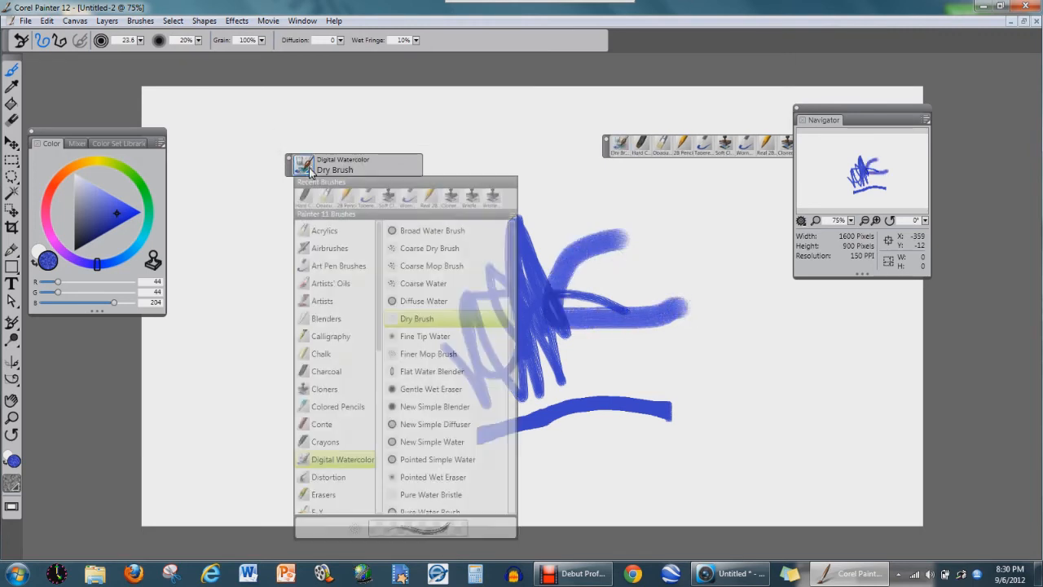
{"action": "left_click", "coordinate": [429, 284]}
{"action": "mouse_move", "coordinate": [507, 117]}
{"action": "left_mouse_down"}
{"action": "mouse_move", "coordinate": [352, 393]}
{"action": "mouse_move", "coordinate": [308, 423]}
{"action": "left_mouse_up"}
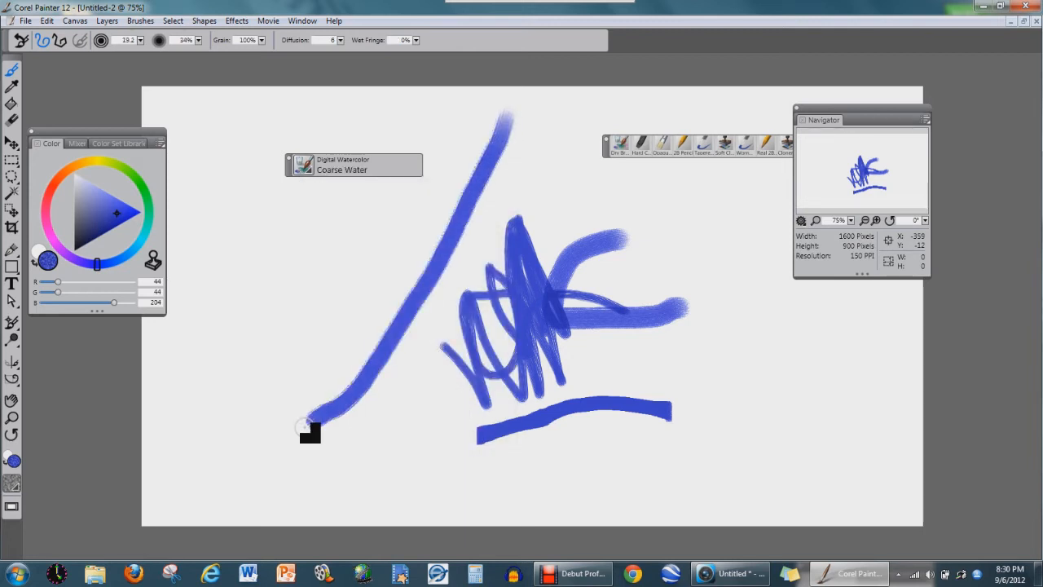
{"action": "mouse_move", "coordinate": [302, 281]}
{"action": "left_mouse_down"}
{"action": "mouse_move", "coordinate": [364, 388]}
{"action": "mouse_move", "coordinate": [290, 357]}
{"action": "mouse_move", "coordinate": [319, 317]}
{"action": "mouse_move", "coordinate": [363, 307]}
{"action": "mouse_move", "coordinate": [275, 291]}
{"action": "left_mouse_up"}
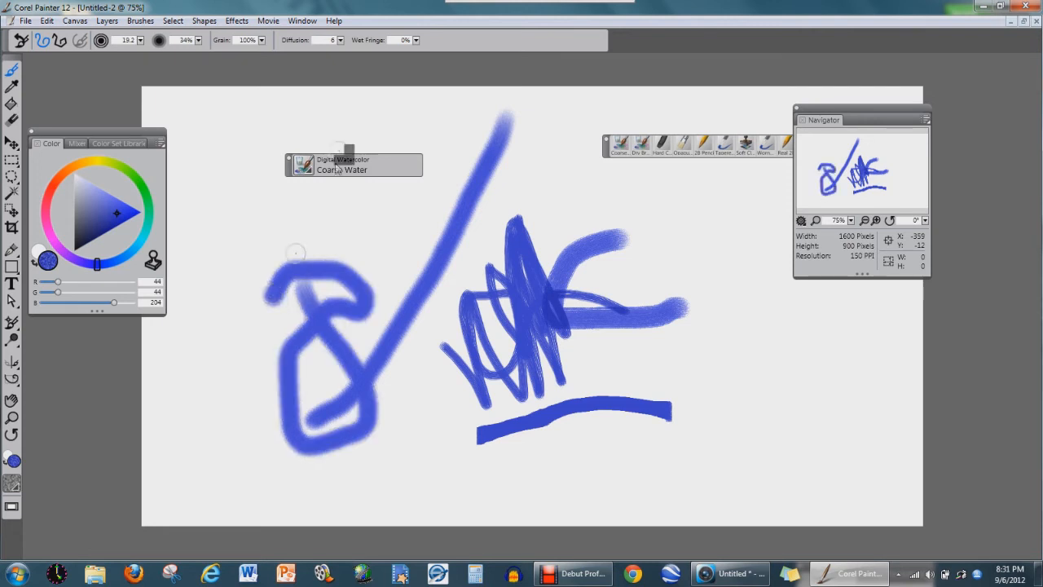
Step: Browse the brush variants in the Distortion, Erasers, F-X and Felt Pens categories
{"action": "left_click", "coordinate": [308, 170]}
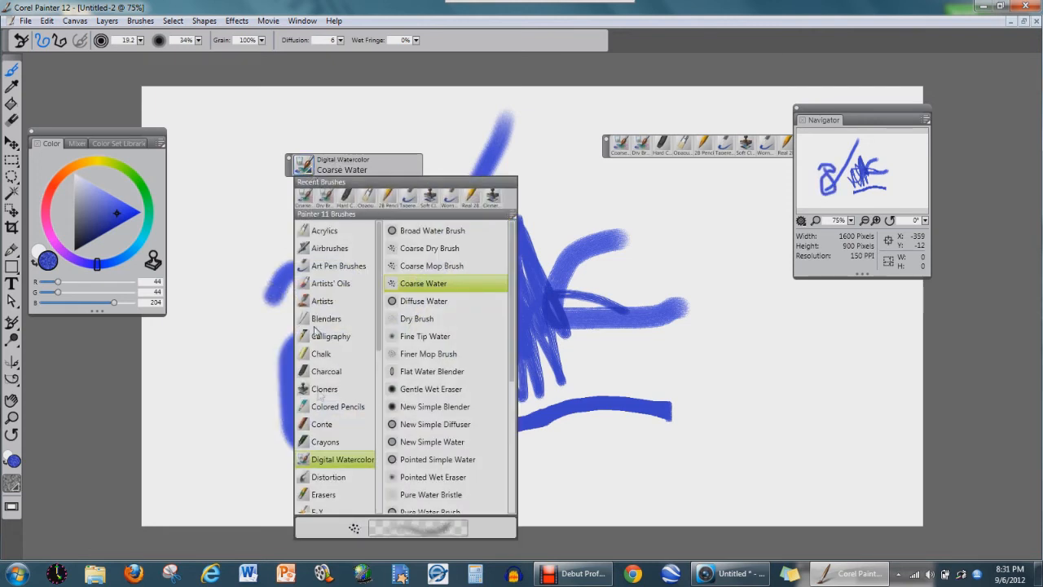
{"action": "left_click", "coordinate": [332, 478]}
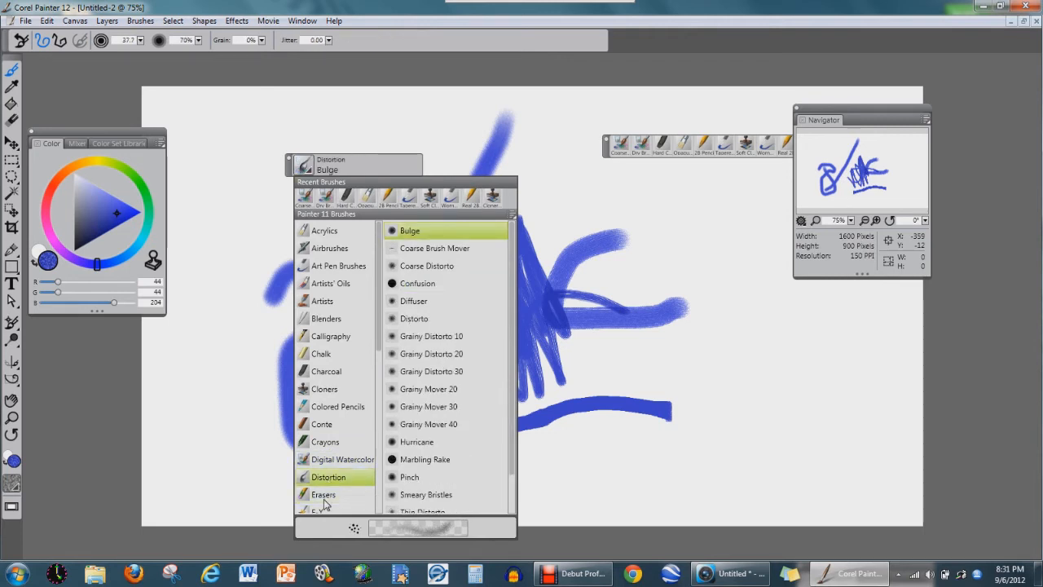
{"action": "left_click", "coordinate": [323, 497]}
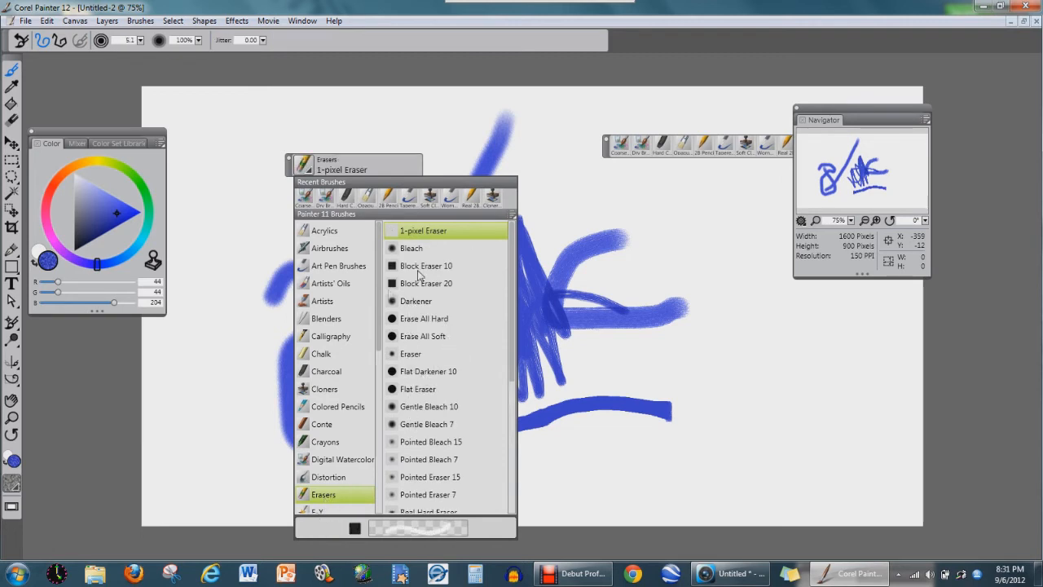
{"action": "scroll", "coordinate": [377, 291], "scroll_direction": "down", "scroll_amount": 5}
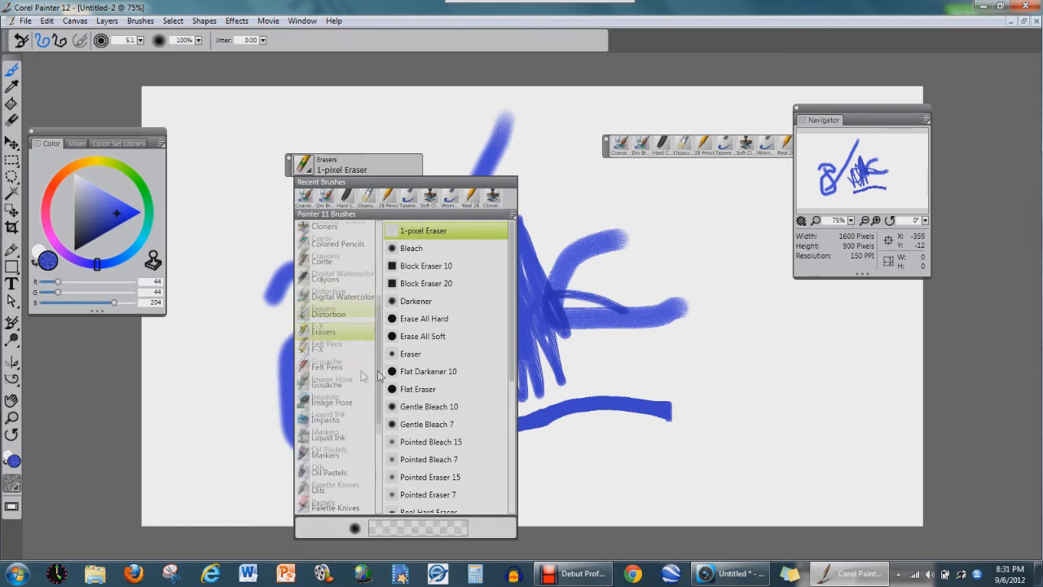
{"action": "left_click", "coordinate": [331, 330]}
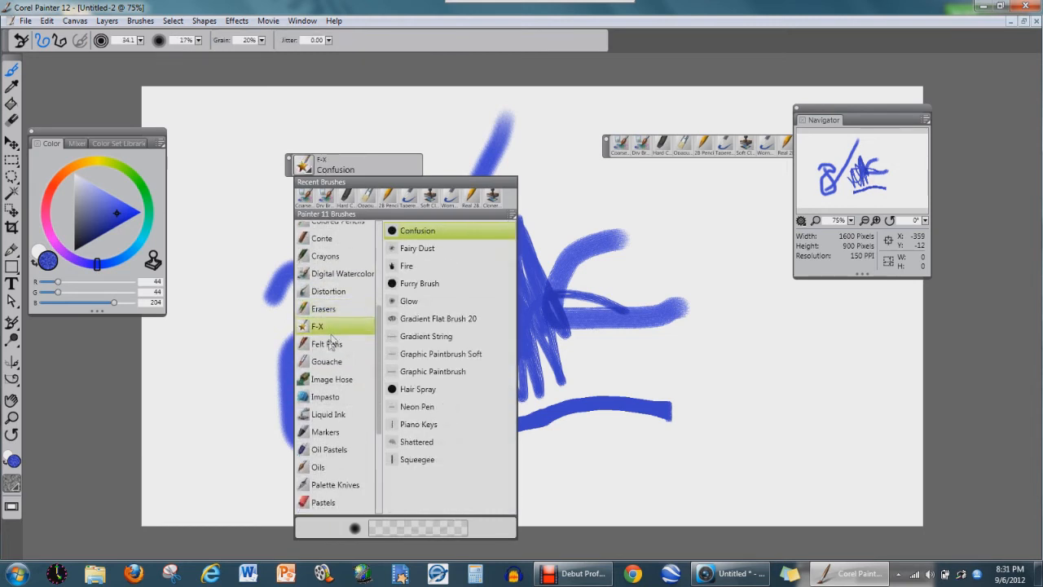
{"action": "left_click", "coordinate": [327, 346]}
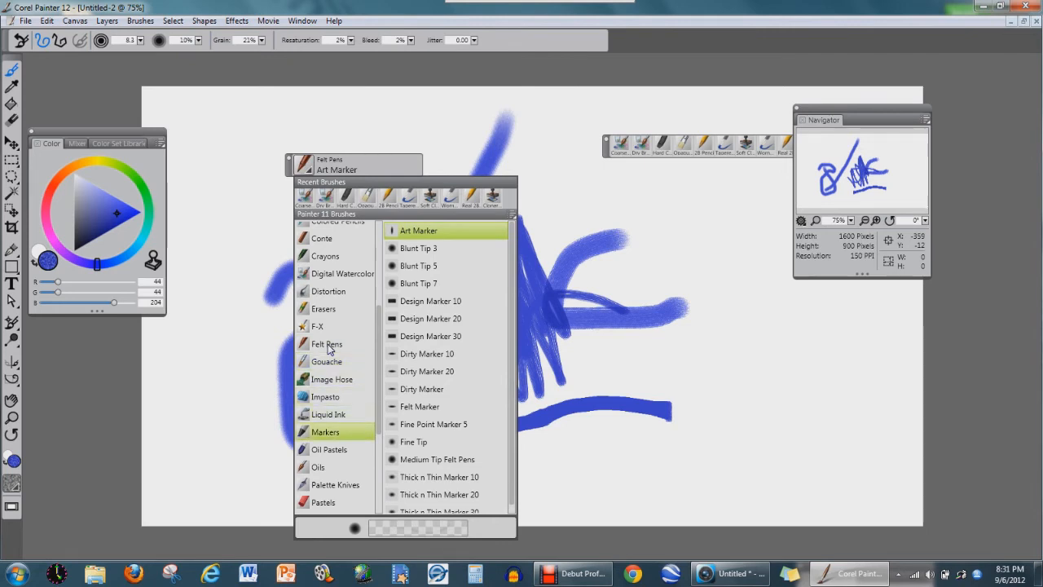
Step: Go through the remaining brush categories down to Tinting and show the variants of the Photo category
{"action": "key", "text": "Up"}
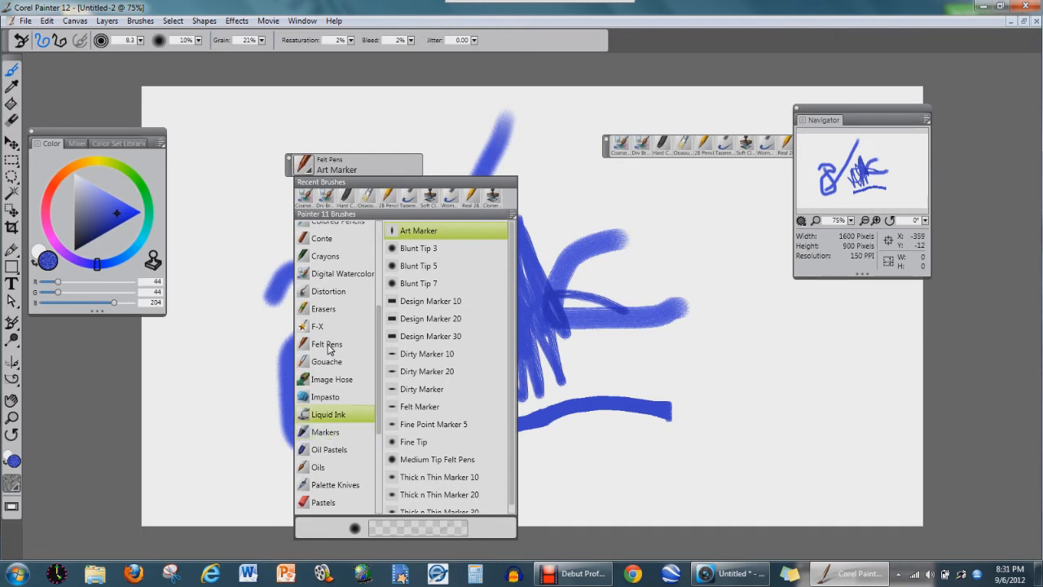
{"action": "key", "text": "Down"}
{"action": "key", "text": "Down"}
{"action": "key", "text": "Down"}
{"action": "key", "text": "Down"}
{"action": "key", "text": "Down"}
{"action": "key", "text": "Down"}
{"action": "key", "text": "Down"}
{"action": "key", "text": "Down"}
{"action": "key", "text": "Down"}
{"action": "key", "text": "Down"}
{"action": "key", "text": "Down"}
{"action": "key", "text": "Down"}
{"action": "key", "text": "Down"}
{"action": "key", "text": "Down"}
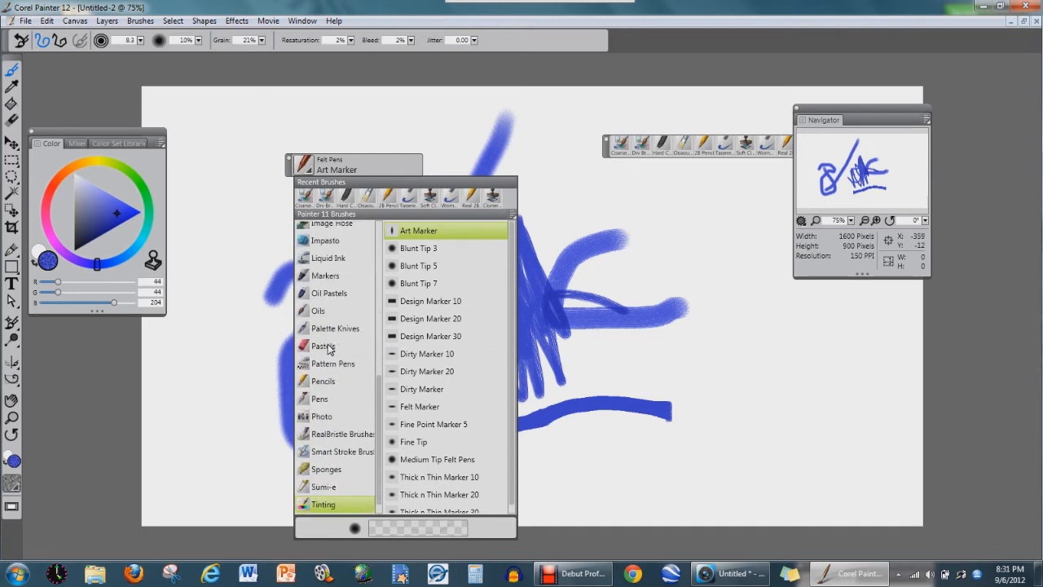
{"action": "left_click", "coordinate": [325, 417]}
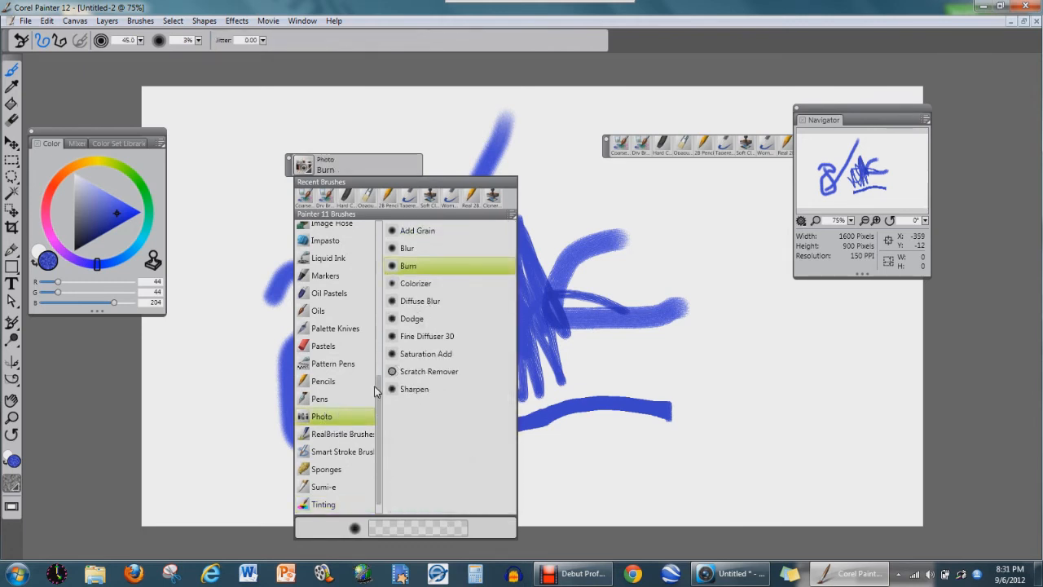
Step: Switch the brush category display to icons only and back to the named list
{"action": "left_click", "coordinate": [513, 217]}
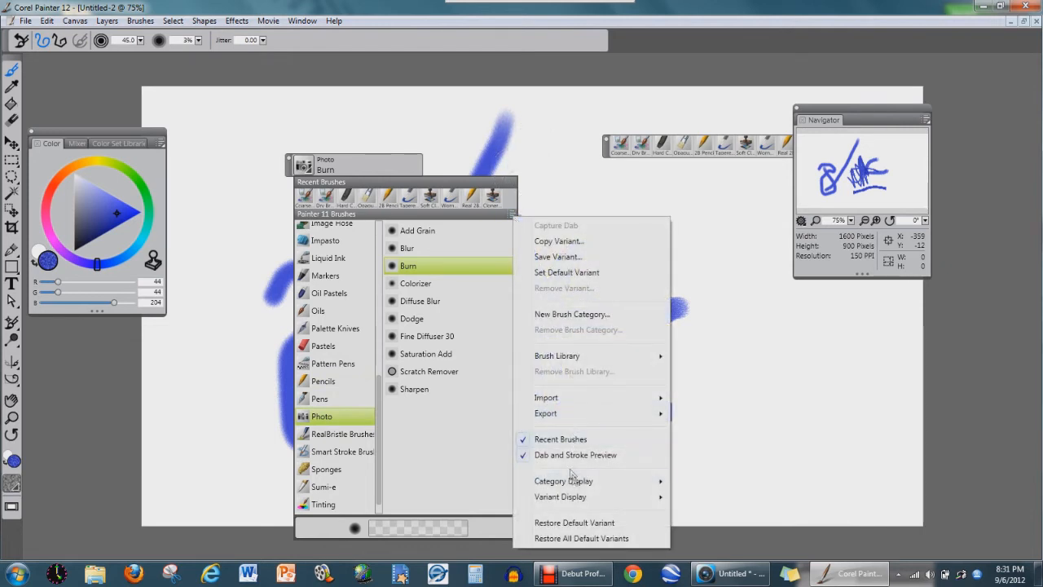
{"action": "left_click", "coordinate": [680, 485]}
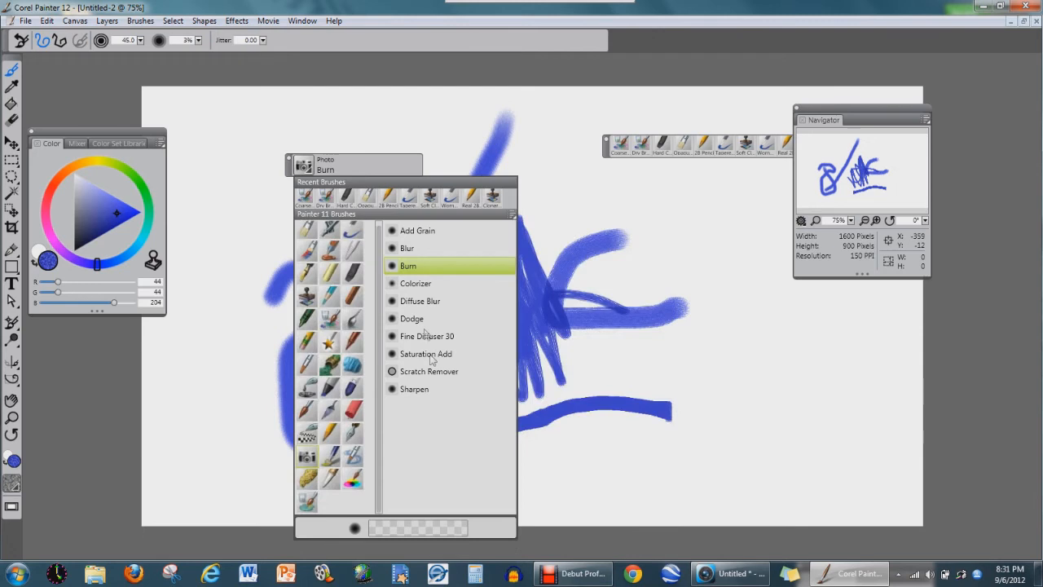
{"action": "left_click", "coordinate": [511, 215]}
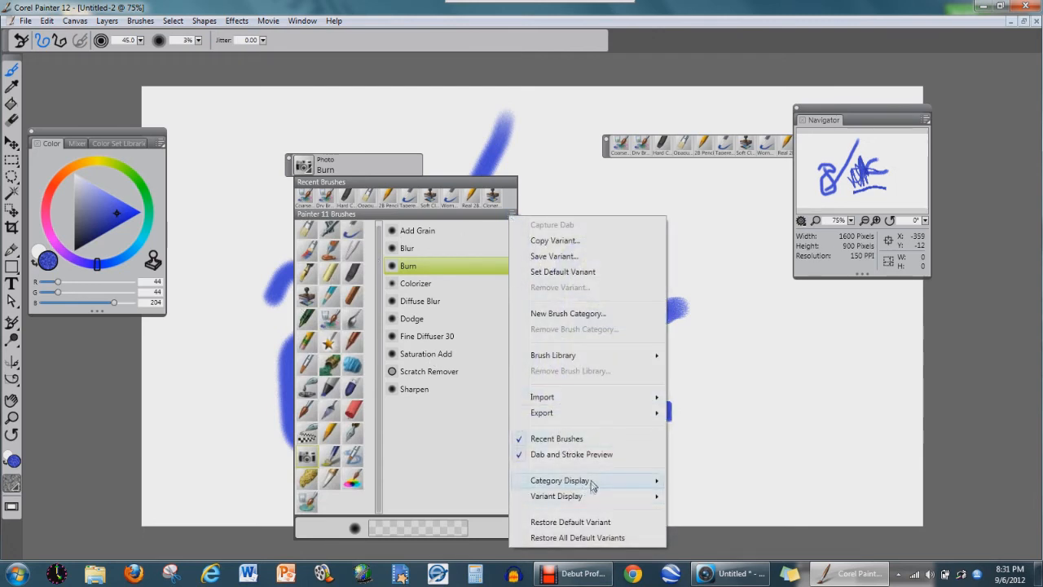
{"action": "mouse_move", "coordinate": [593, 483]}
{"action": "left_click", "coordinate": [681, 494]}
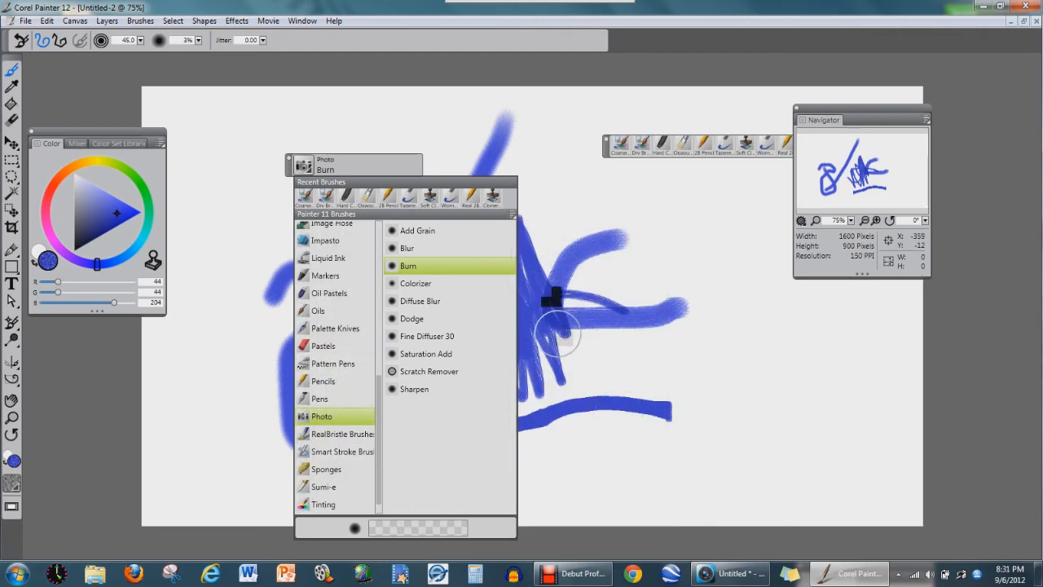
Step: Choose Opaque Acrylic 10 from the recent brushes, and place the Brush Selector above the canvas and the Recent Brushes bar beside the property bar
{"action": "left_click", "coordinate": [512, 215]}
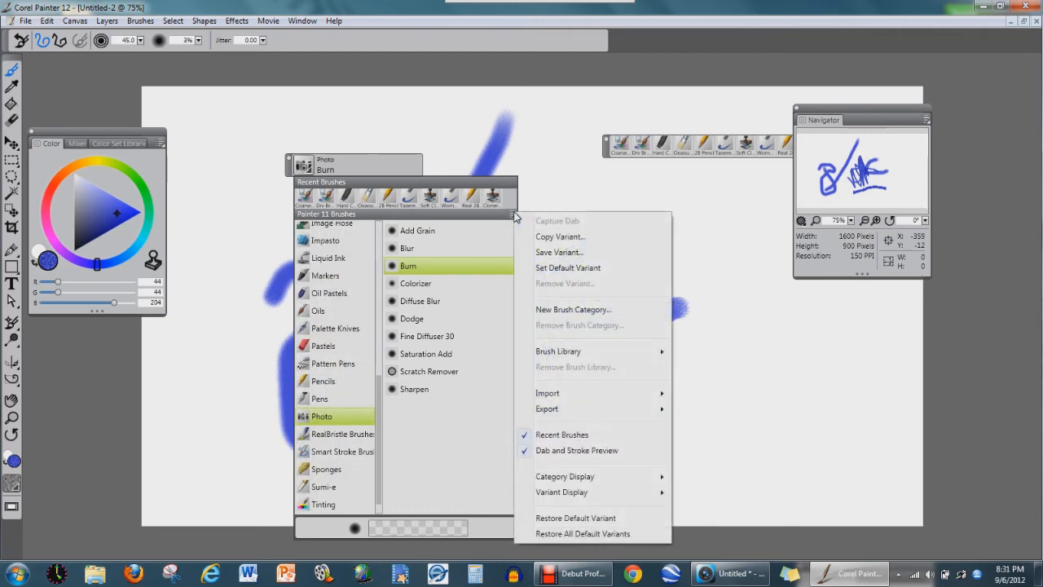
{"action": "left_click", "coordinate": [368, 198]}
{"action": "left_click", "coordinate": [292, 171]}
{"action": "mouse_move", "coordinate": [291, 171]}
{"action": "left_mouse_down"}
{"action": "mouse_move", "coordinate": [102, 88]}
{"action": "mouse_move", "coordinate": [21, 86]}
{"action": "mouse_move", "coordinate": [48, 60]}
{"action": "mouse_move", "coordinate": [48, 81]}
{"action": "mouse_move", "coordinate": [63, 96]}
{"action": "mouse_move", "coordinate": [150, 79]}
{"action": "left_mouse_up"}
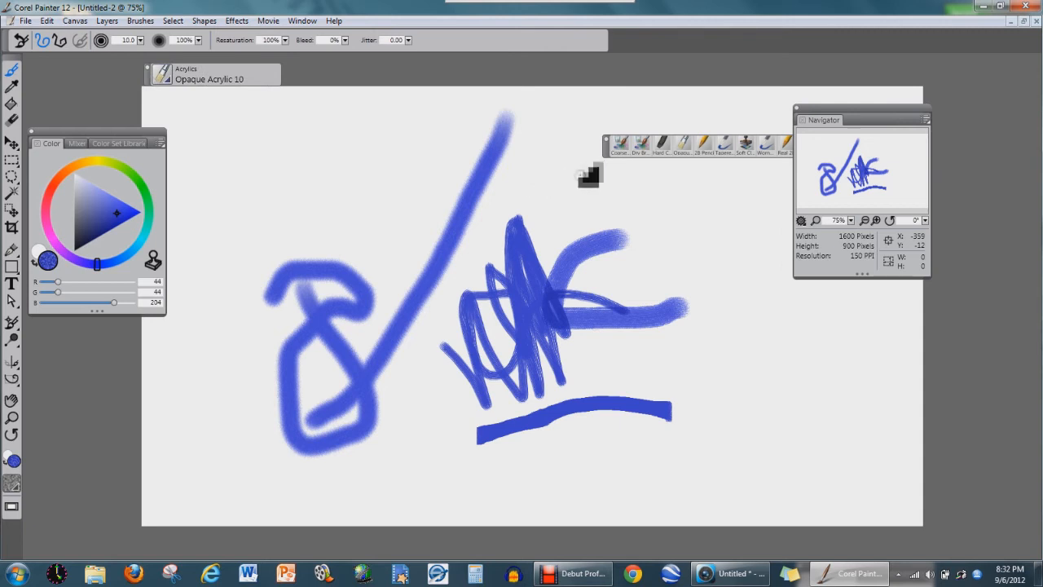
{"action": "mouse_move", "coordinate": [606, 151]}
{"action": "left_mouse_down"}
{"action": "mouse_move", "coordinate": [621, 94]}
{"action": "mouse_move", "coordinate": [614, 35]}
{"action": "left_mouse_up"}
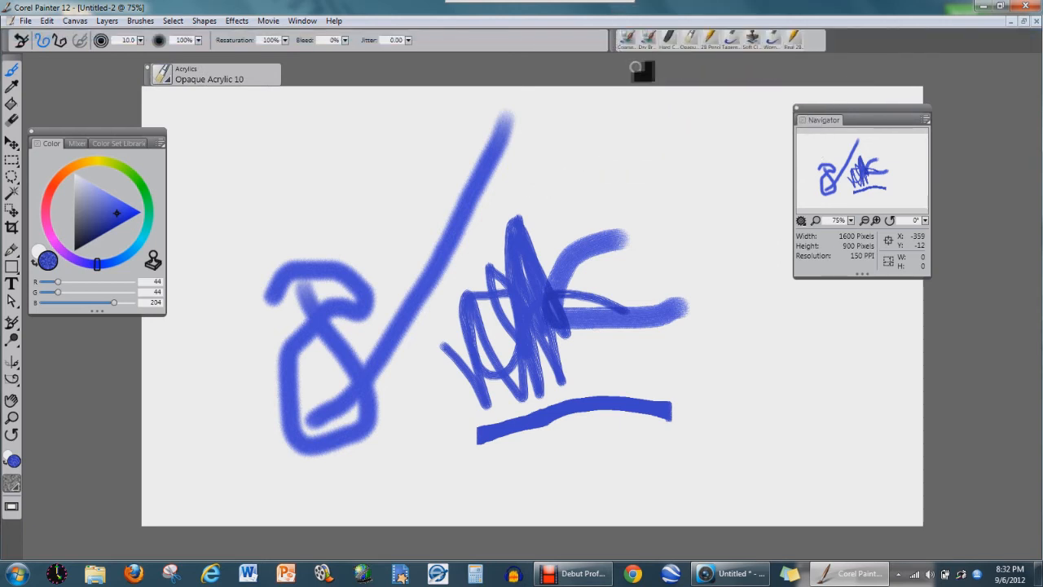
Step: Choose the Real 2B Pencil from the recent brushes and draw a thin curved line at the right of the scribble
{"action": "left_click", "coordinate": [630, 45]}
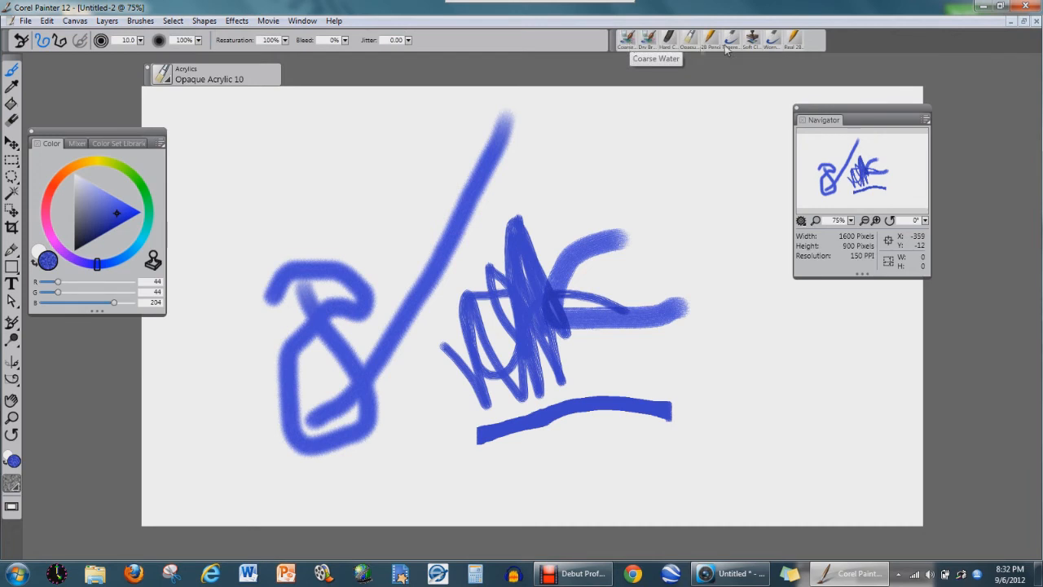
{"action": "left_click", "coordinate": [794, 39]}
{"action": "left_click_drag", "start_coordinate": [719, 148], "coordinate": [694, 194]}
{"action": "left_click_drag", "start_coordinate": [676, 277], "coordinate": [674, 330]}
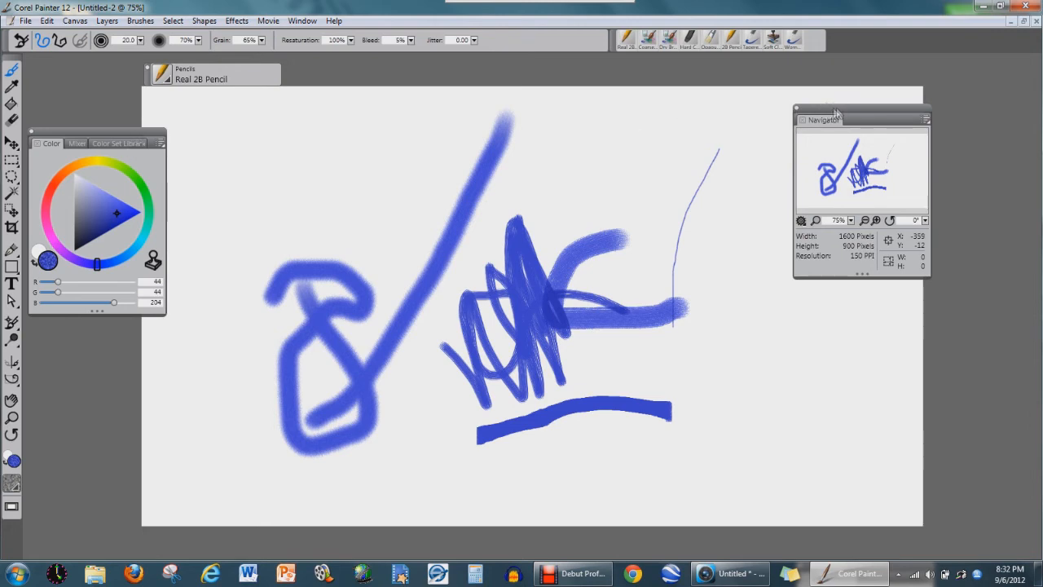
Step: Move the Navigator to the canvas's upper-right corner and use it to pan the drawing and magnify it to 800%
{"action": "left_click_drag", "start_coordinate": [836, 113], "coordinate": [830, 92]}
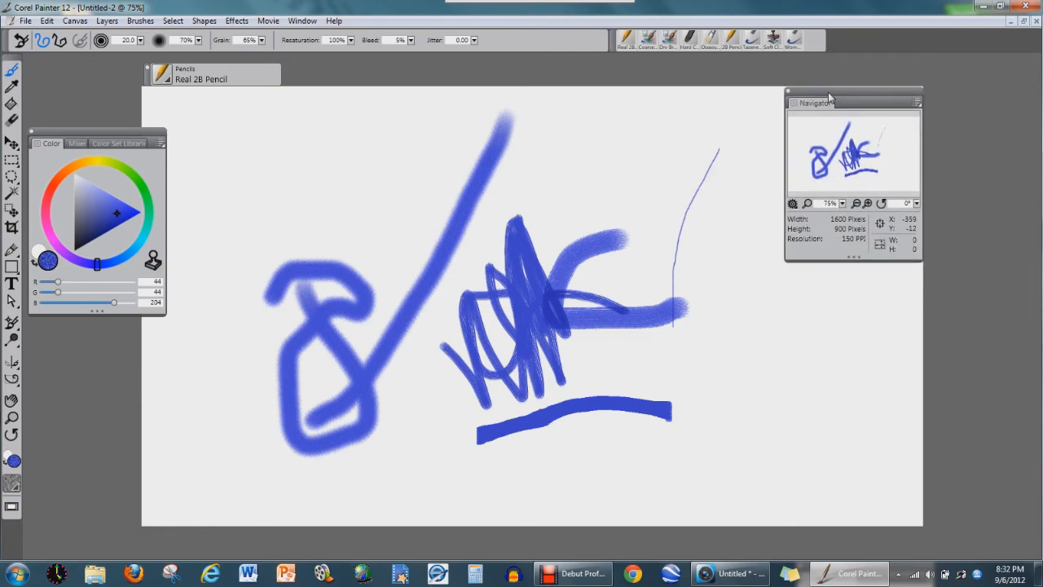
{"action": "left_click", "coordinate": [825, 166]}
{"action": "mouse_move", "coordinate": [825, 166]}
{"action": "left_mouse_down"}
{"action": "mouse_move", "coordinate": [849, 173]}
{"action": "mouse_move", "coordinate": [812, 173]}
{"action": "mouse_move", "coordinate": [850, 168]}
{"action": "mouse_move", "coordinate": [815, 179]}
{"action": "mouse_move", "coordinate": [841, 186]}
{"action": "mouse_move", "coordinate": [854, 159]}
{"action": "mouse_move", "coordinate": [852, 168]}
{"action": "left_mouse_up"}
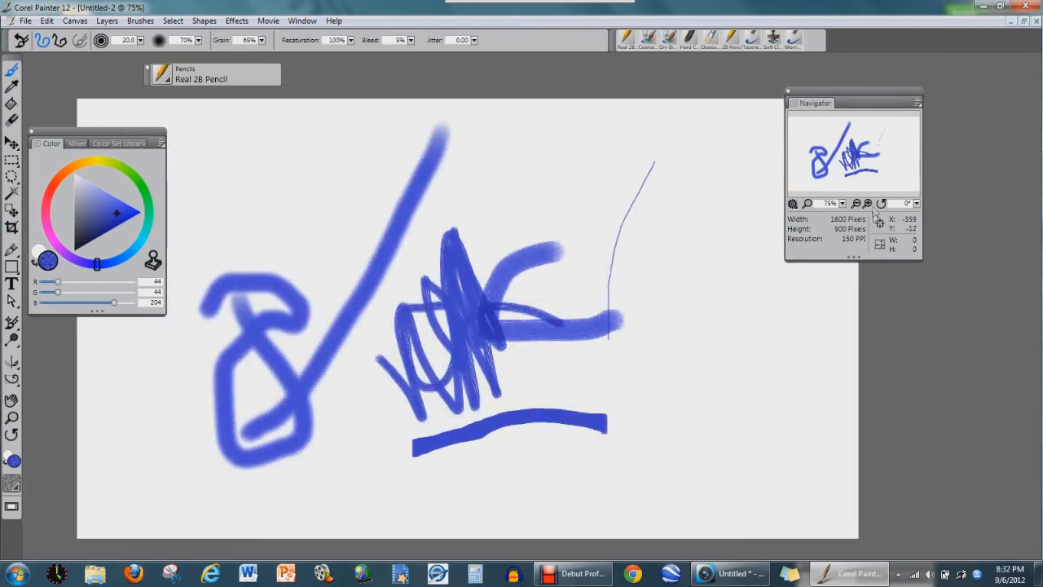
{"action": "left_click", "coordinate": [868, 204]}
{"action": "left_click", "coordinate": [868, 204]}
{"action": "left_click", "coordinate": [868, 204]}
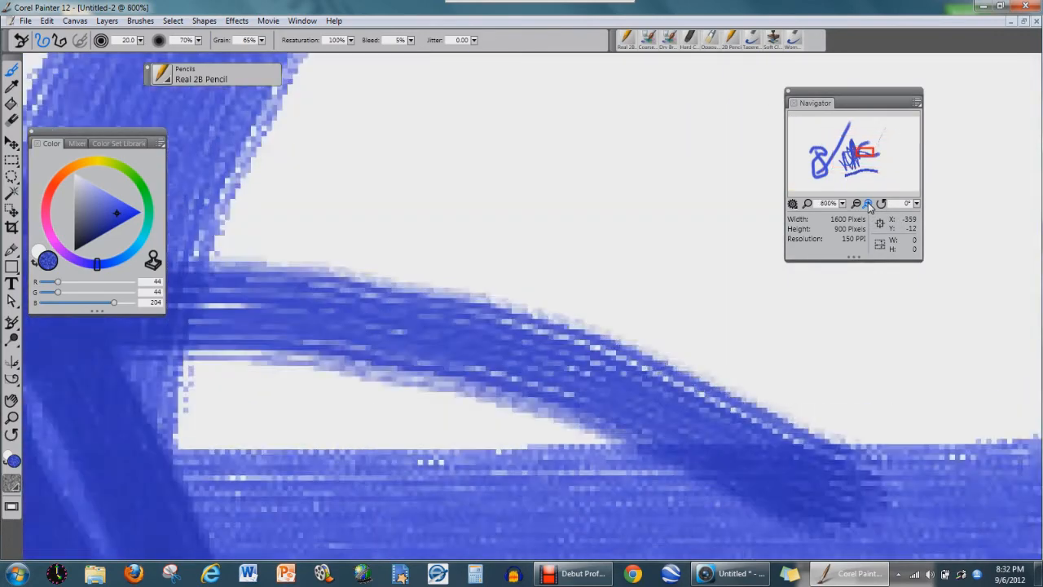
{"action": "mouse_move", "coordinate": [860, 185]}
{"action": "left_mouse_down"}
{"action": "mouse_move", "coordinate": [836, 157]}
{"action": "mouse_move", "coordinate": [874, 141]}
{"action": "left_mouse_up"}
Step: Reduce the canvas magnification to 66.7% with the Navigator and centre the drawing in the view
{"action": "left_click", "coordinate": [856, 203]}
{"action": "left_click", "coordinate": [856, 204]}
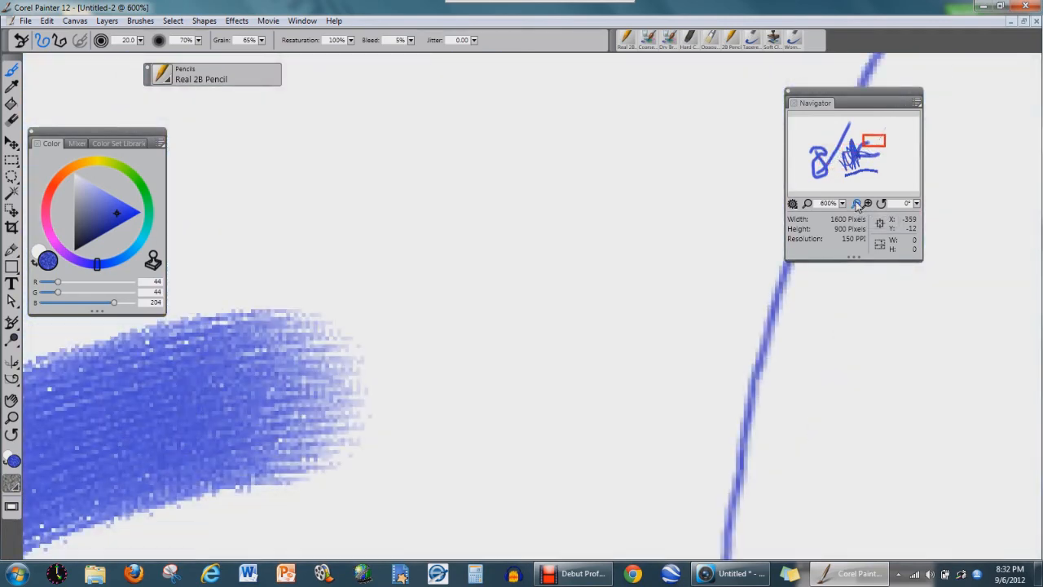
{"action": "left_click", "coordinate": [856, 204]}
{"action": "left_click", "coordinate": [856, 204]}
{"action": "left_click", "coordinate": [857, 204]}
{"action": "left_click", "coordinate": [857, 203]}
{"action": "left_click", "coordinate": [857, 204]}
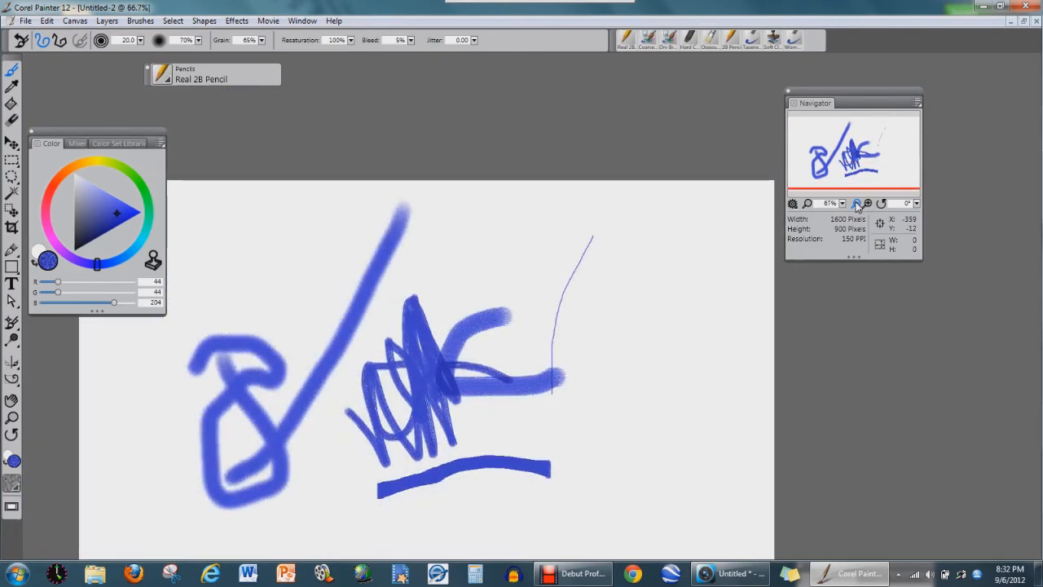
{"action": "mouse_move", "coordinate": [867, 169]}
{"action": "left_mouse_down"}
{"action": "mouse_move", "coordinate": [880, 158]}
{"action": "mouse_move", "coordinate": [851, 186]}
{"action": "mouse_move", "coordinate": [847, 174]}
{"action": "left_mouse_up"}
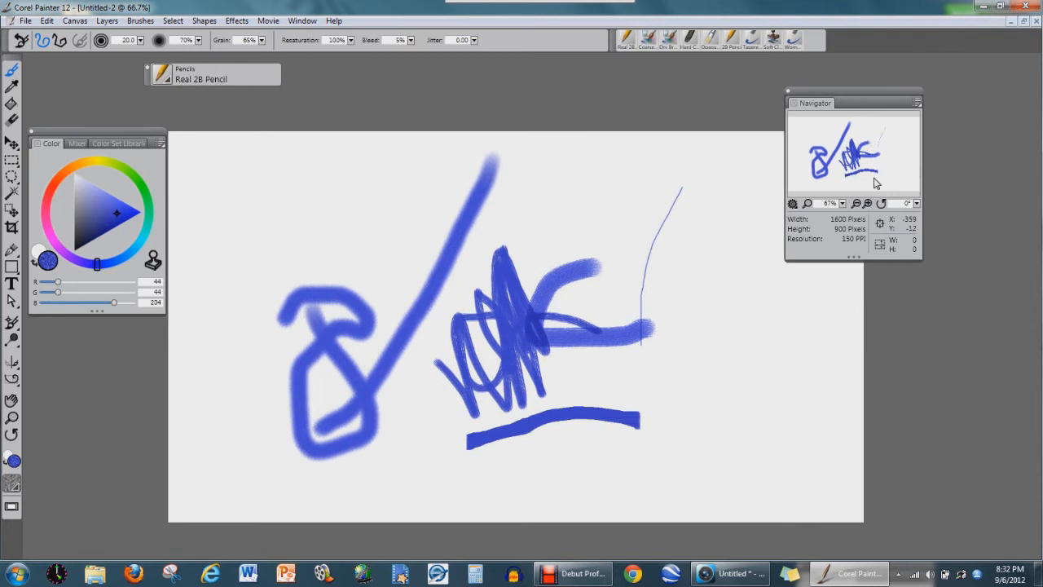
Step: Show the canvas at 75%, reset it to actual size at 100%, and return it to 75% with the Navigator
{"action": "left_click", "coordinate": [868, 204]}
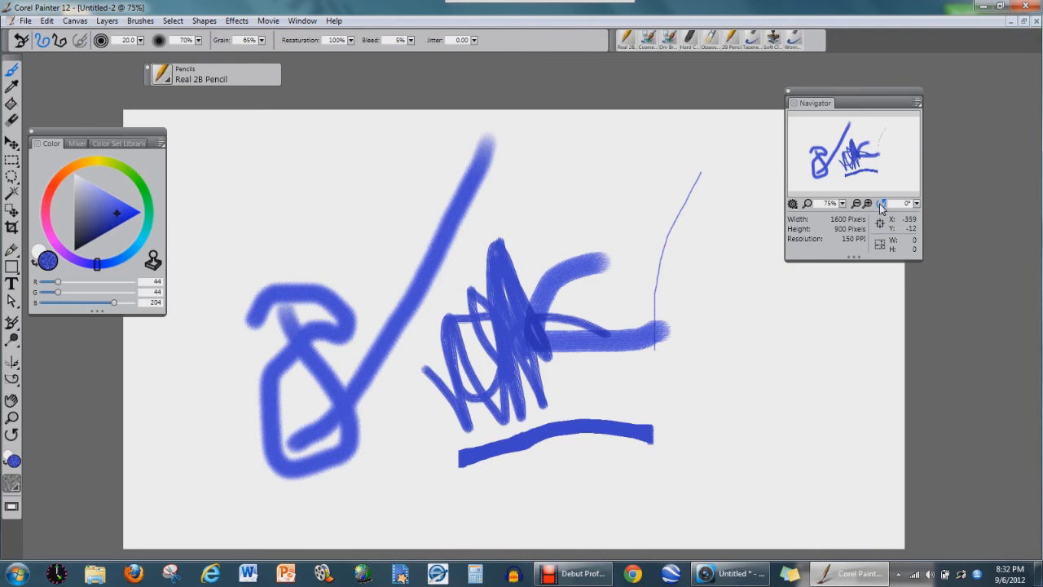
{"action": "left_click", "coordinate": [808, 204]}
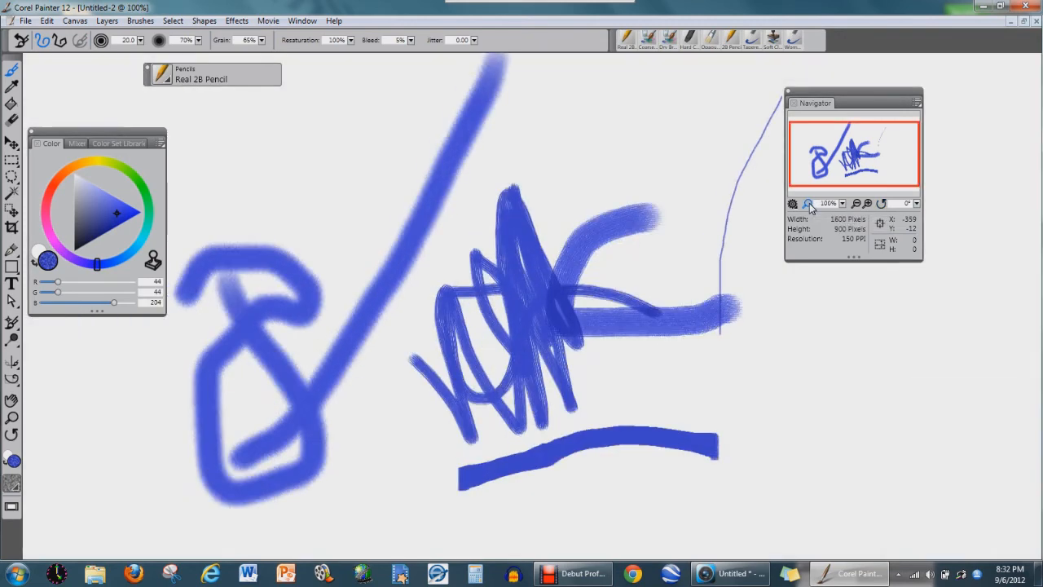
{"action": "left_click", "coordinate": [856, 203]}
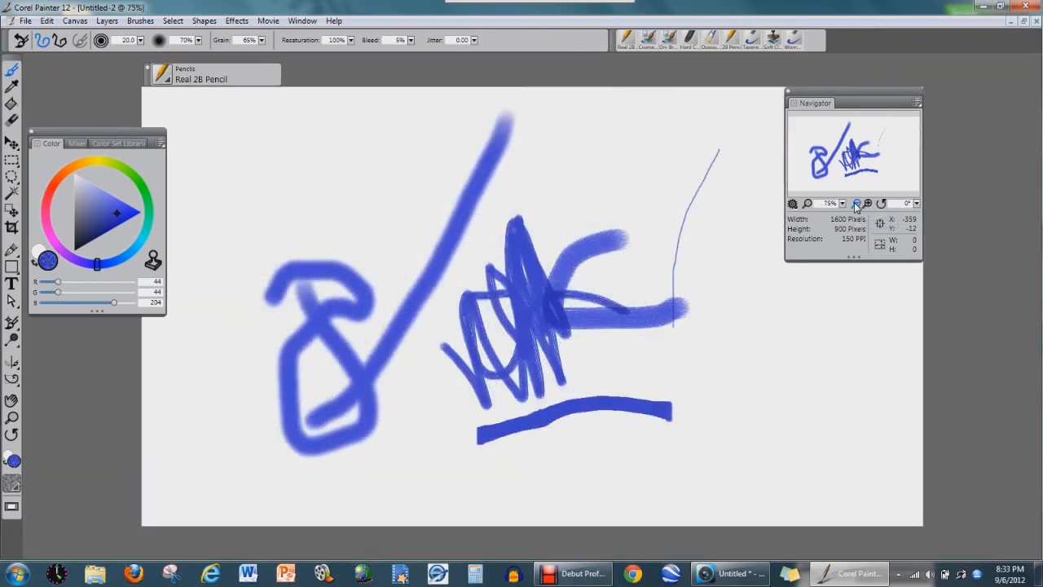
Step: Look through the Navigator's settings for color management, tracing paper, grid, impasto and drawing mode
{"action": "left_click", "coordinate": [793, 204]}
{"action": "mouse_move", "coordinate": [833, 216]}
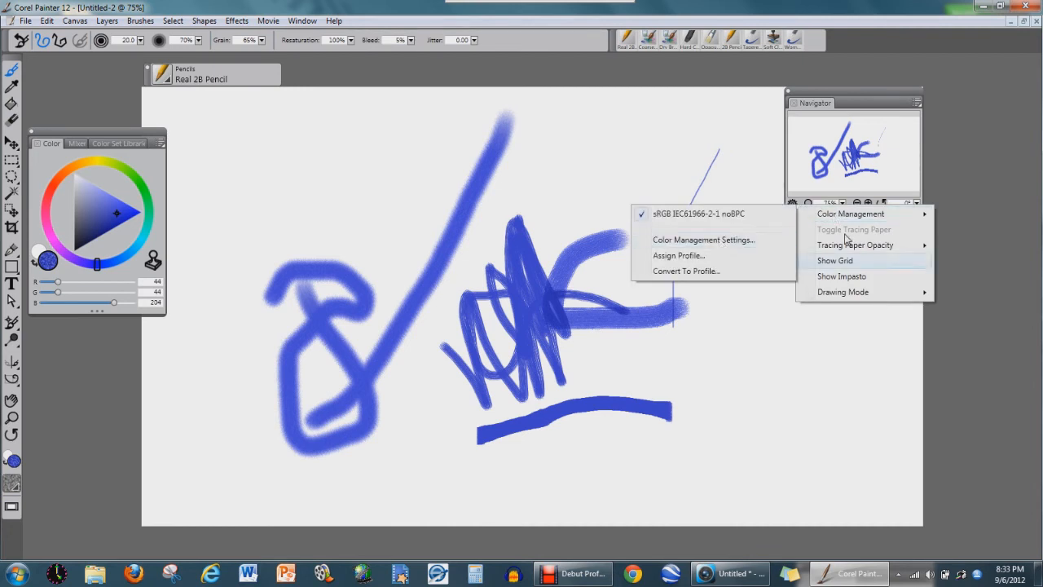
{"action": "left_click", "coordinate": [857, 105]}
Step: Stack the Brush Selector, Navigator and Color panels in one column beside the canvas's right edge, and check the brush list from there
{"action": "left_click_drag", "start_coordinate": [794, 95], "coordinate": [913, 76]}
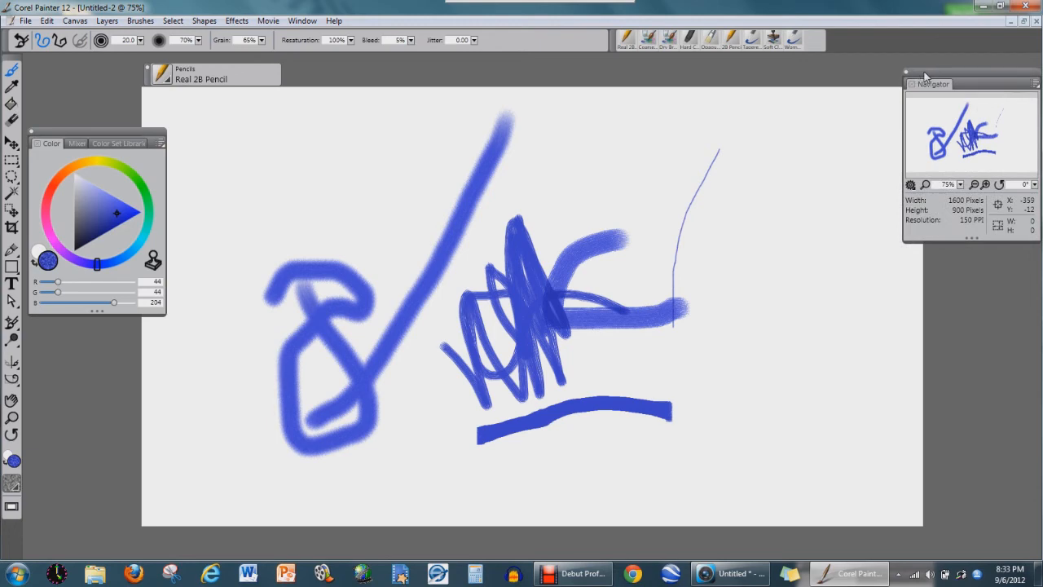
{"action": "left_click_drag", "start_coordinate": [120, 141], "coordinate": [997, 255]}
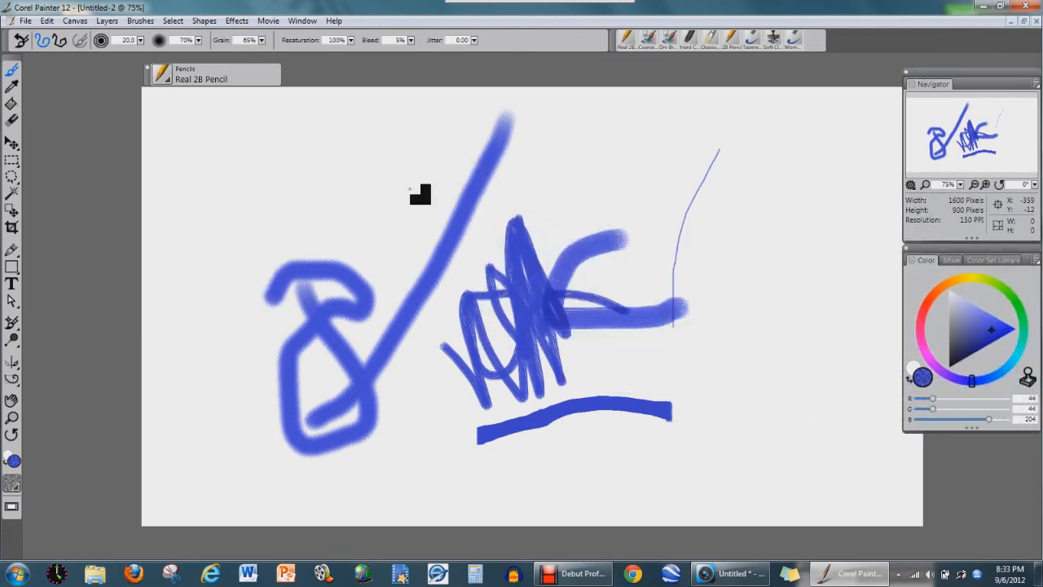
{"action": "left_click_drag", "start_coordinate": [931, 134], "coordinate": [941, 134]}
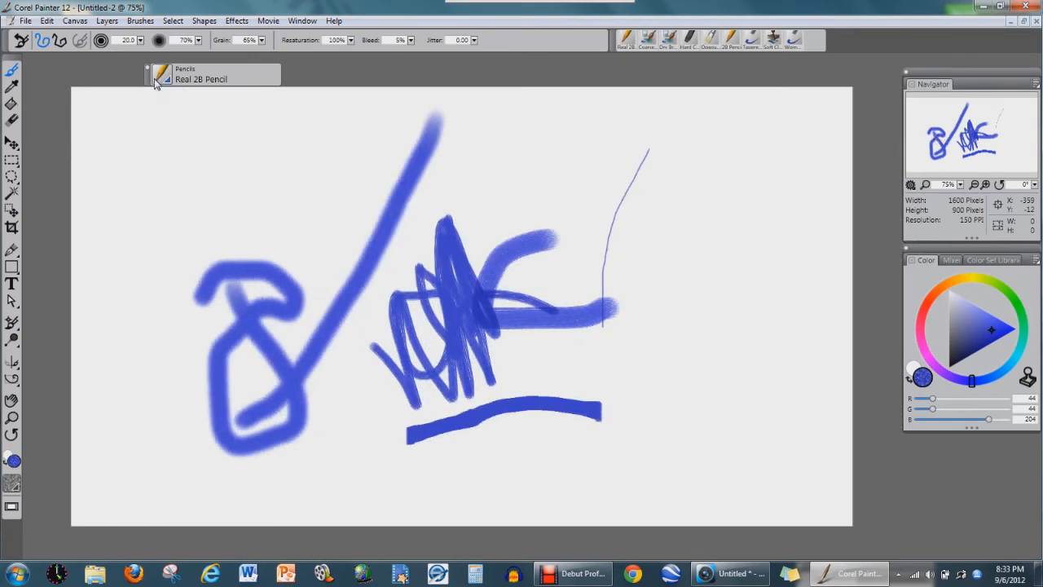
{"action": "mouse_move", "coordinate": [150, 80]}
{"action": "left_mouse_down"}
{"action": "mouse_move", "coordinate": [908, 49]}
{"action": "mouse_move", "coordinate": [911, 61]}
{"action": "left_mouse_up"}
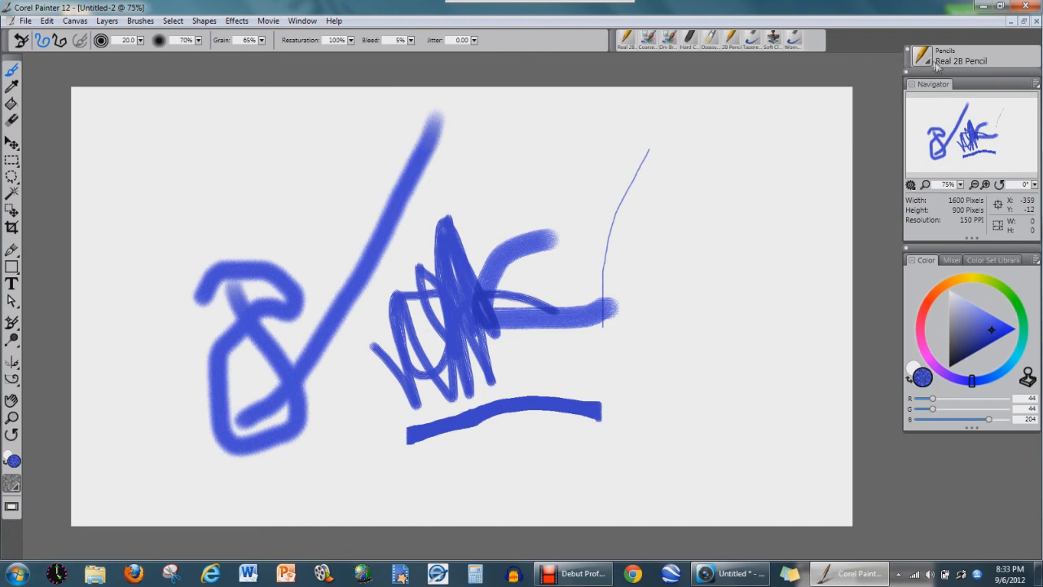
{"action": "left_click", "coordinate": [931, 62]}
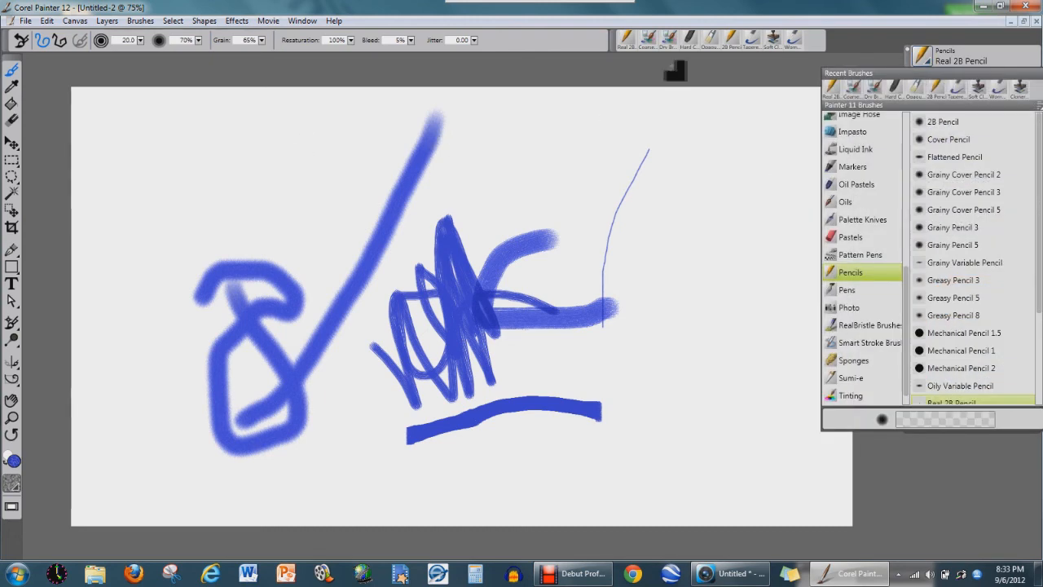
{"action": "left_click", "coordinate": [670, 71]}
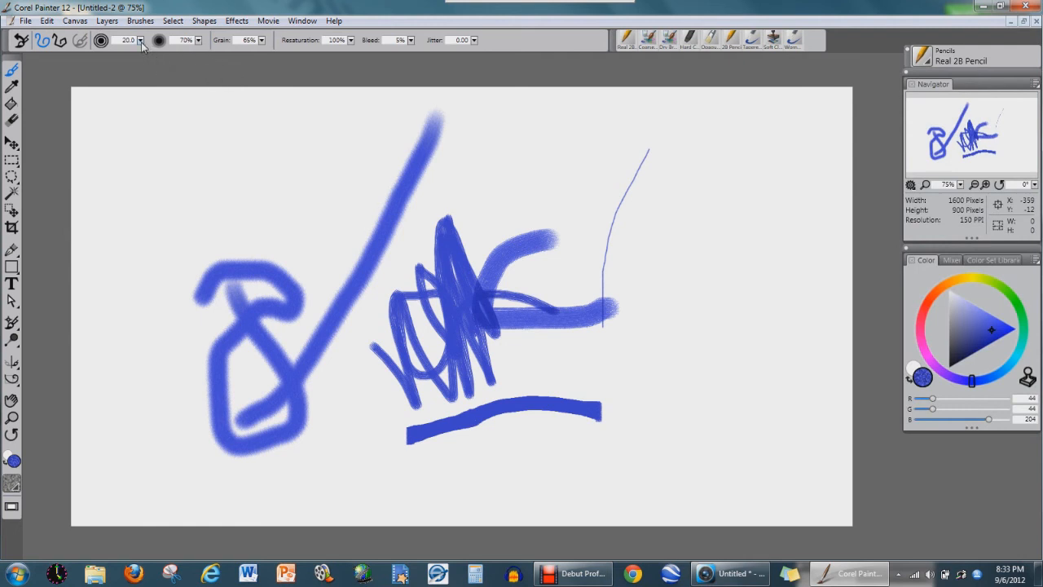
Step: Enlarge the pencil to size 115.5 on the canvas and paint a short curved stroke above the looping figure
{"action": "mouse_move", "coordinate": [210, 132]}
{"action": "left_mouse_down"}
{"action": "mouse_move", "coordinate": [256, 238]}
{"action": "mouse_move", "coordinate": [291, 221]}
{"action": "mouse_move", "coordinate": [203, 220]}
{"action": "mouse_move", "coordinate": [216, 340]}
{"action": "mouse_move", "coordinate": [247, 205]}
{"action": "mouse_move", "coordinate": [242, 181]}
{"action": "left_mouse_up"}
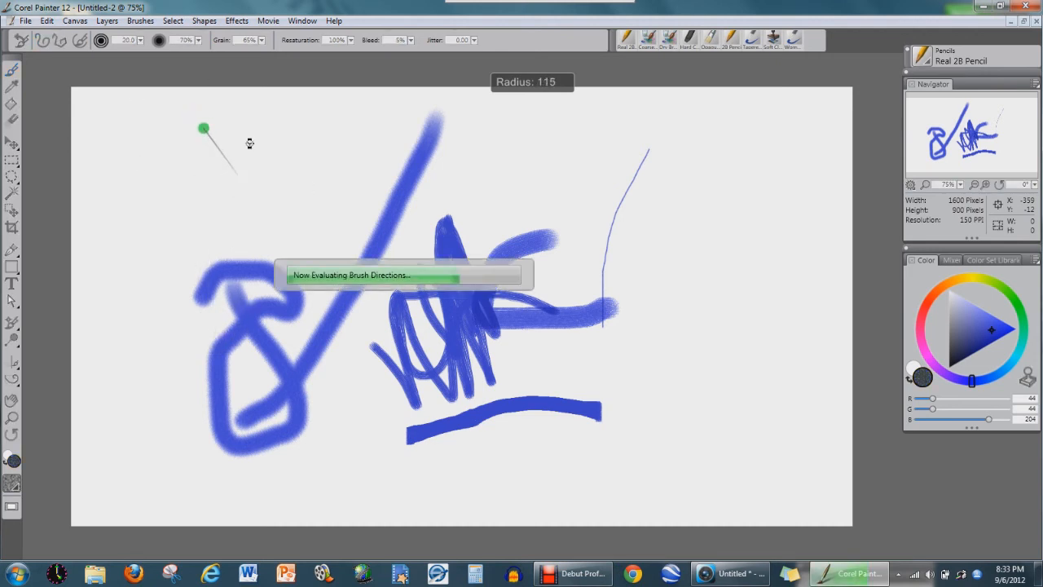
{"action": "mouse_move", "coordinate": [287, 188]}
{"action": "left_mouse_down"}
{"action": "mouse_move", "coordinate": [288, 236]}
{"action": "mouse_move", "coordinate": [307, 258]}
{"action": "left_mouse_up"}
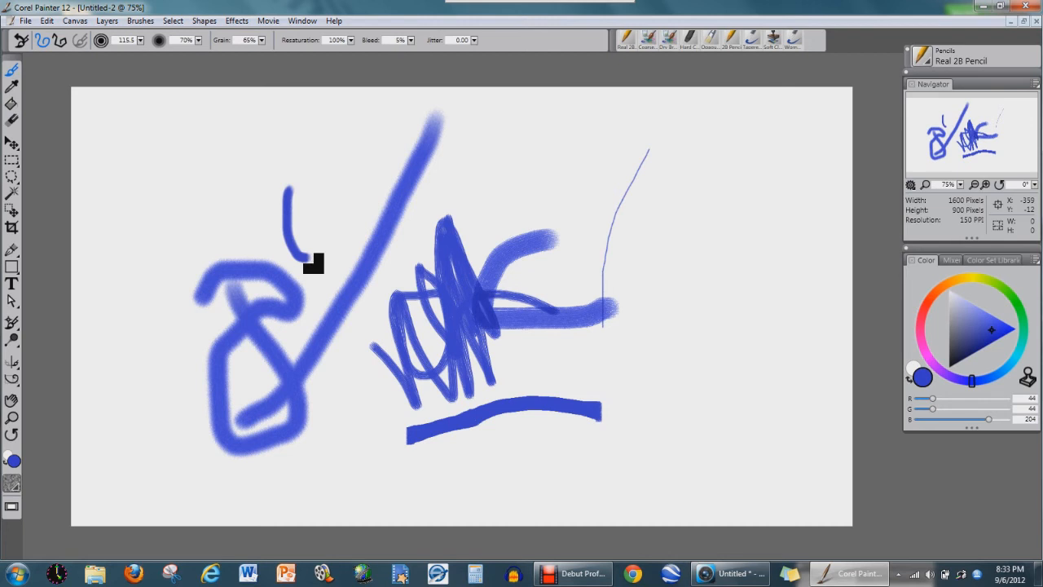
Step: Undo the last strokes and clear everything from the canvas
{"action": "key", "text": "ctrl+z"}
{"action": "key", "text": "ctrl+z"}
{"action": "key", "text": "ctrl+z"}
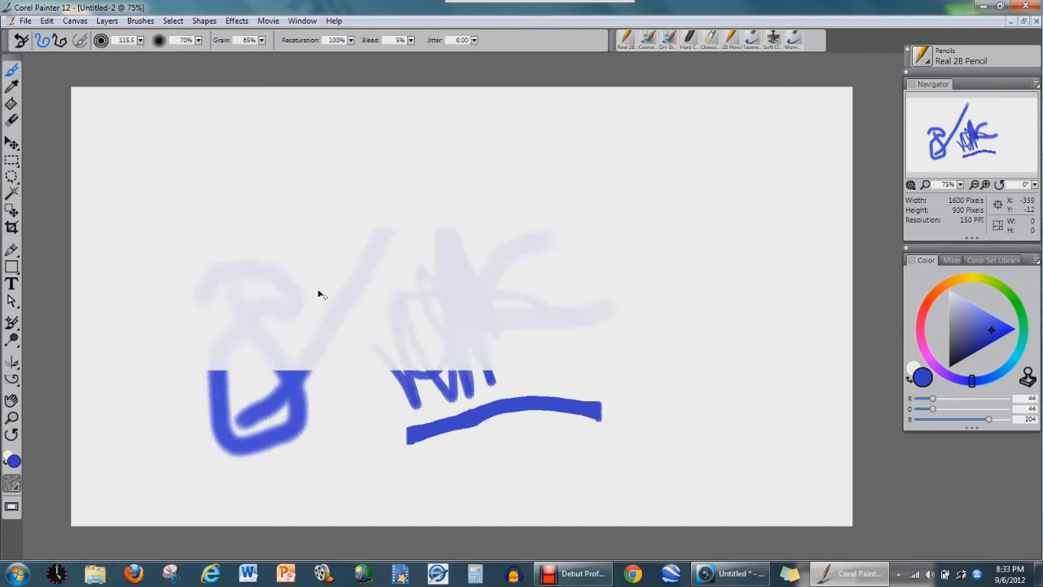
{"action": "key", "text": "ctrl+a"}
{"action": "key", "text": "Delete"}
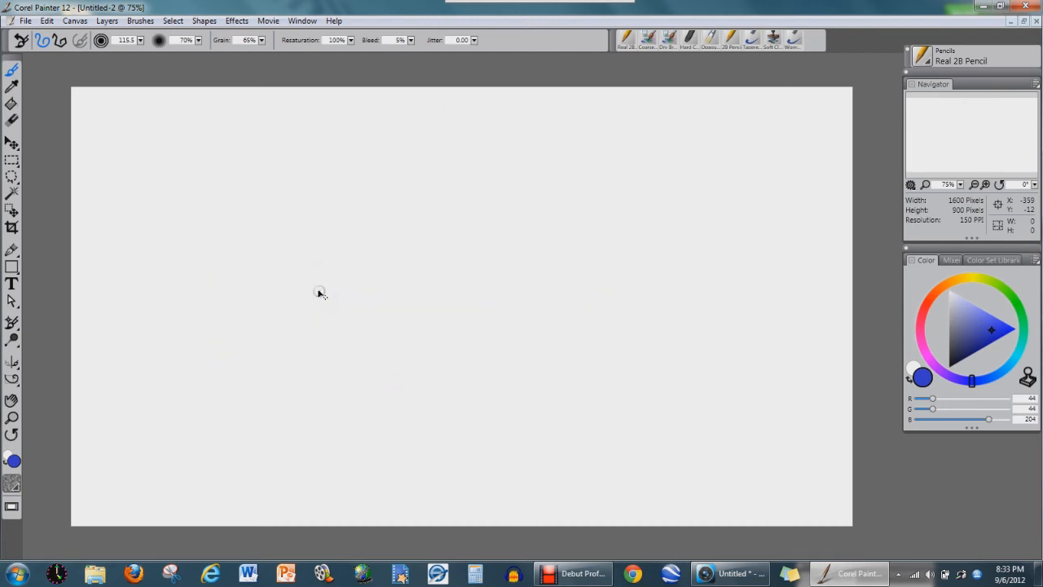
Step: Set the pencil's size to 554.6 and its grain to 100%, and paint a tall hooked stroke on the canvas's left half
{"action": "mouse_move", "coordinate": [320, 293]}
{"action": "left_mouse_down"}
{"action": "mouse_move", "coordinate": [366, 209]}
{"action": "mouse_move", "coordinate": [396, 211]}
{"action": "mouse_move", "coordinate": [518, 105]}
{"action": "left_mouse_up"}
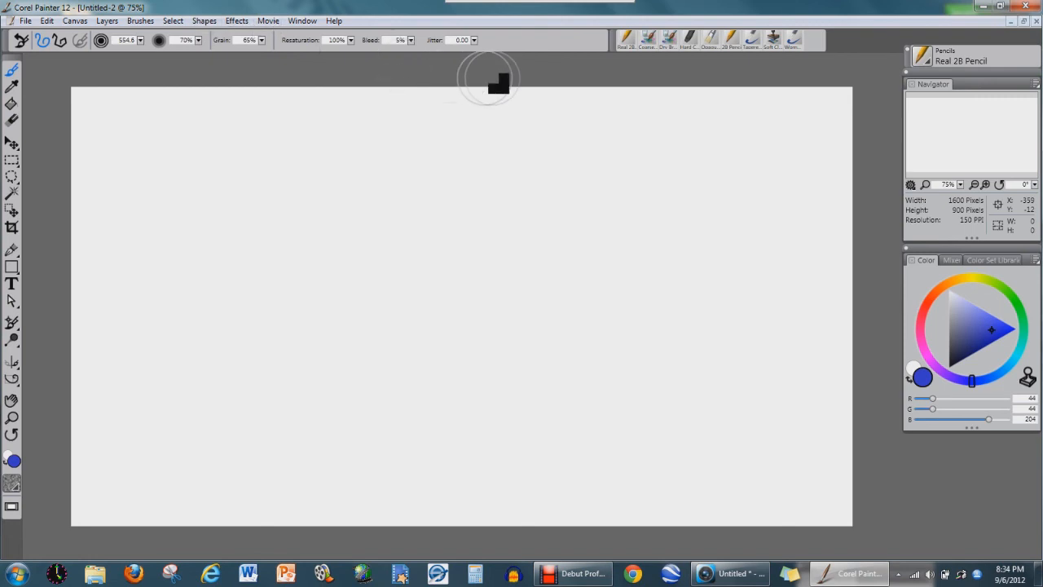
{"action": "left_click", "coordinate": [261, 41]}
{"action": "left_click_drag", "start_coordinate": [295, 56], "coordinate": [357, 60]}
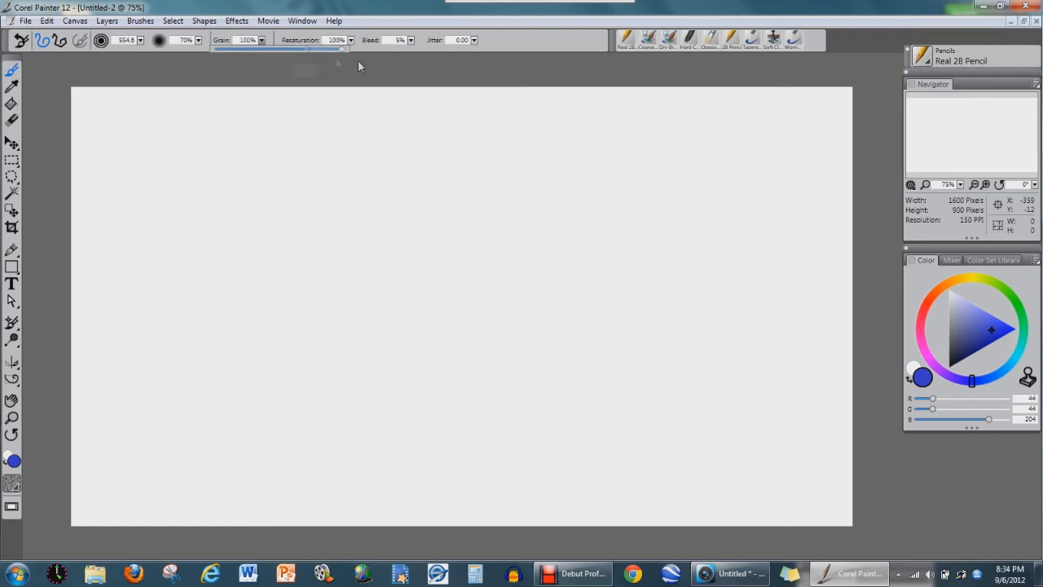
{"action": "mouse_move", "coordinate": [355, 231]}
{"action": "left_mouse_down"}
{"action": "mouse_move", "coordinate": [307, 139]}
{"action": "mouse_move", "coordinate": [275, 173]}
{"action": "mouse_move", "coordinate": [261, 293]}
{"action": "mouse_move", "coordinate": [272, 368]}
{"action": "mouse_move", "coordinate": [305, 398]}
{"action": "left_mouse_up"}
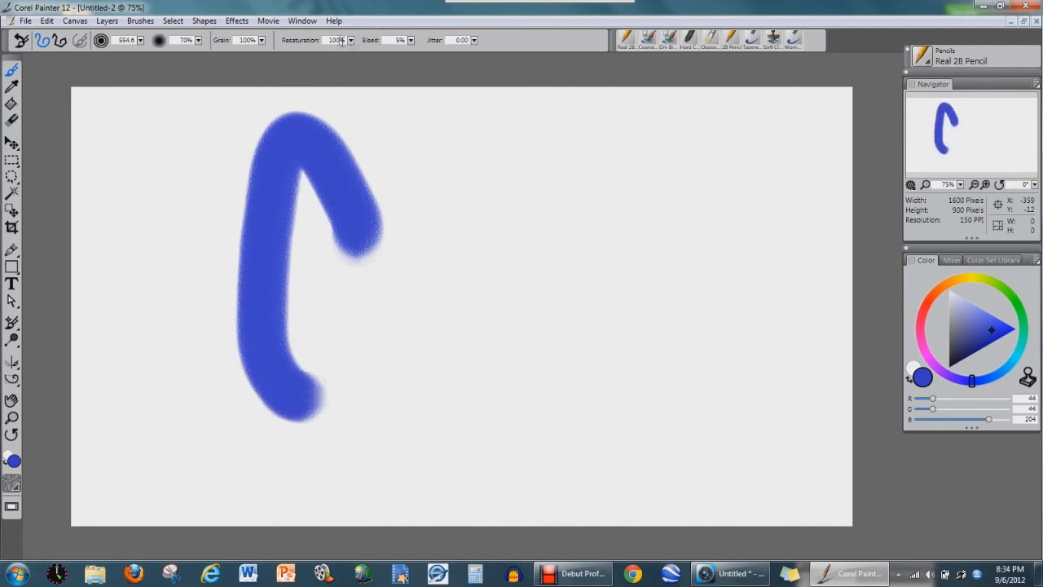
Step: Set the pencil's grain to 8% and paint a short arched stroke at the right of the hooked one
{"action": "left_click", "coordinate": [262, 44]}
{"action": "left_click_drag", "start_coordinate": [245, 49], "coordinate": [228, 49]}
{"action": "mouse_move", "coordinate": [483, 269]}
{"action": "left_mouse_down"}
{"action": "mouse_move", "coordinate": [514, 223]}
{"action": "mouse_move", "coordinate": [574, 191]}
{"action": "left_mouse_up"}
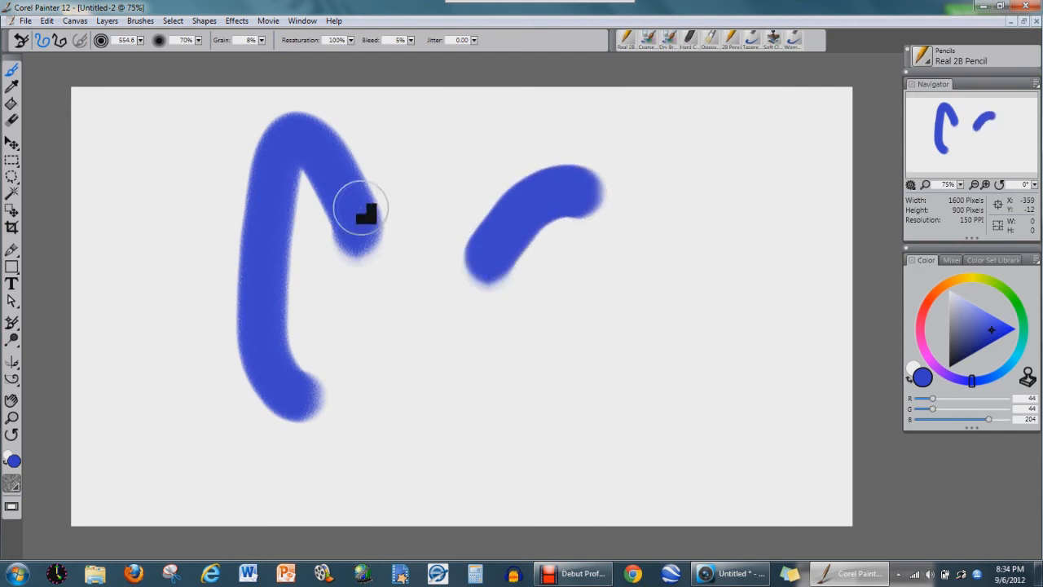
Step: Magnify the canvas to 150% and compare the edge texture of the two pencil strokes
{"action": "key", "text": "ctrl+plus"}
{"action": "key", "text": "ctrl+plus"}
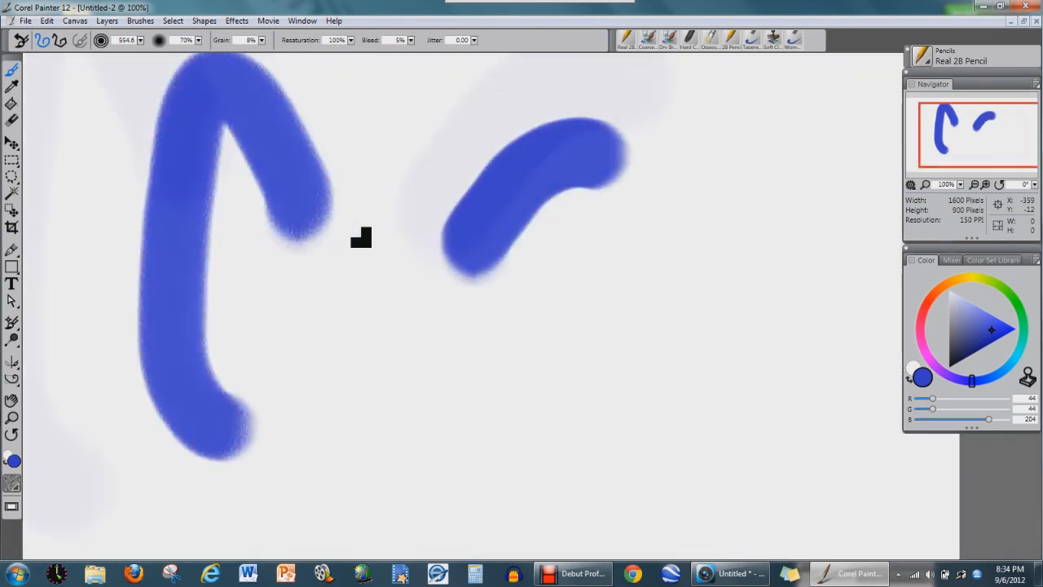
{"action": "left_click_drag", "start_coordinate": [977, 141], "coordinate": [960, 128]}
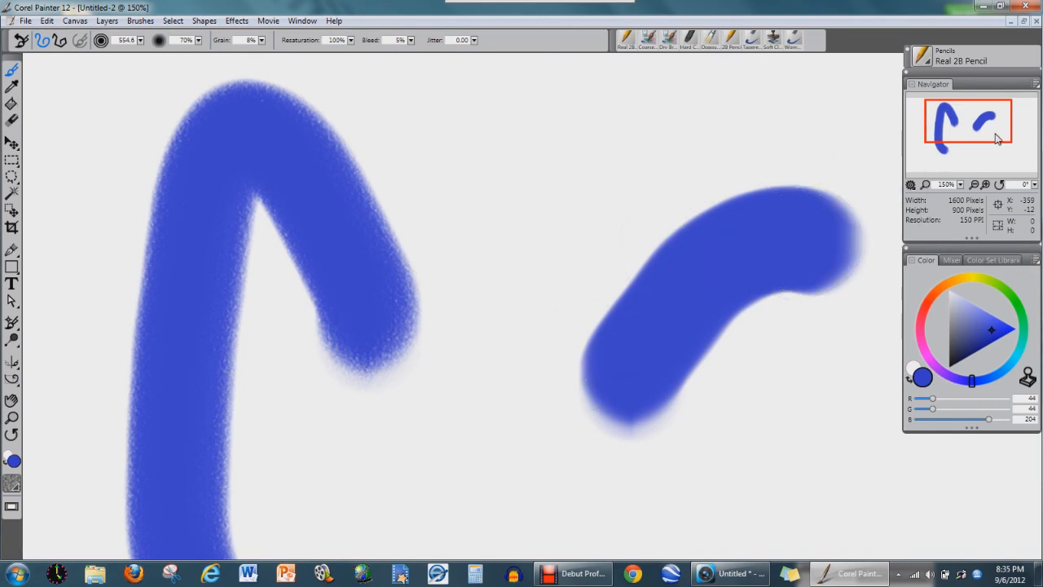
Step: Set the pencil's grain to 61% and undo both strokes, leaving the canvas at 75% magnification
{"action": "left_click", "coordinate": [975, 185]}
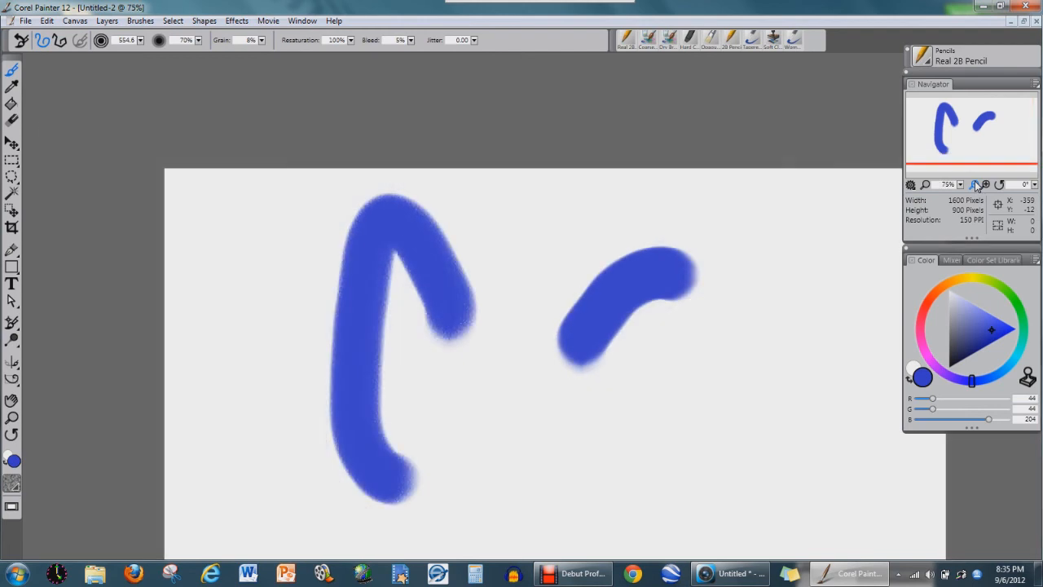
{"action": "left_click", "coordinate": [975, 185]}
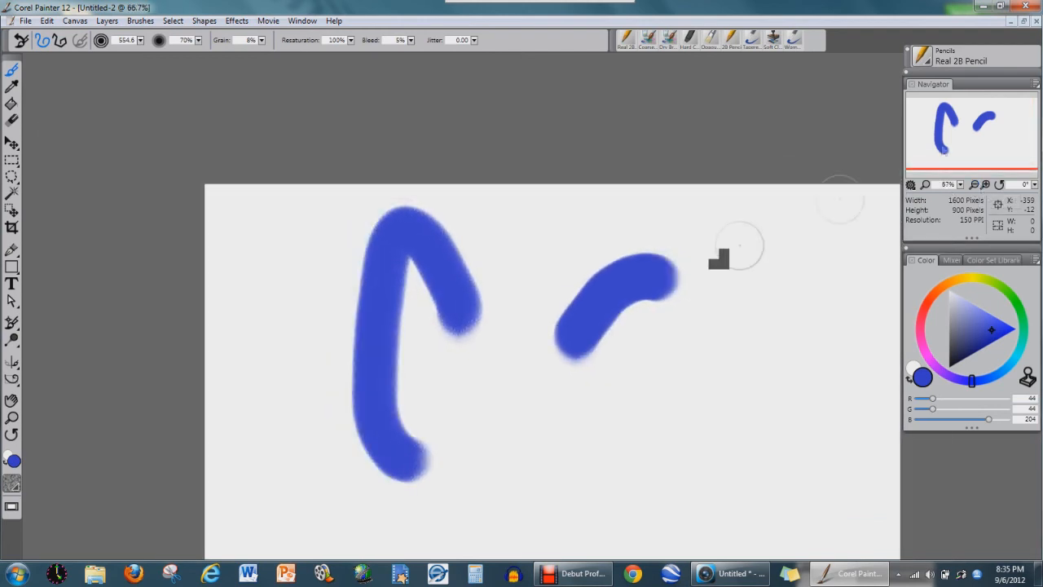
{"action": "left_click", "coordinate": [971, 127]}
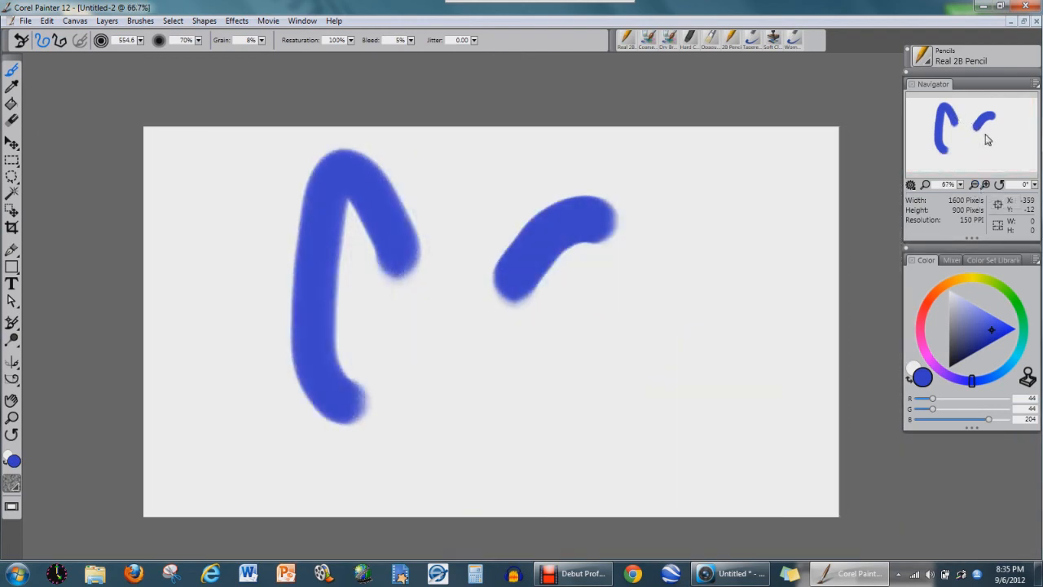
{"action": "left_click", "coordinate": [985, 185]}
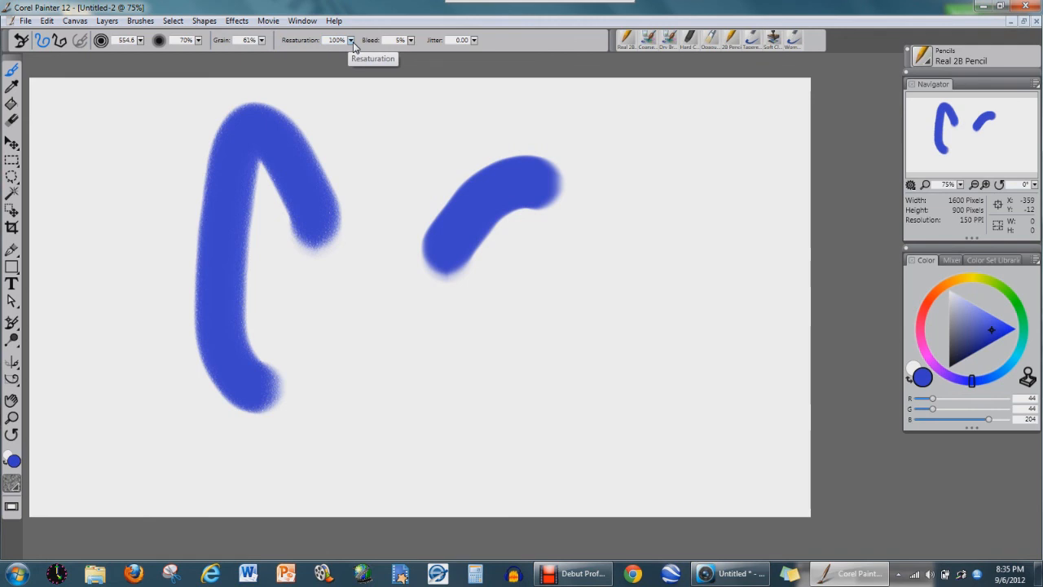
{"action": "key", "text": "ctrl+z"}
{"action": "key", "text": "ctrl+z"}
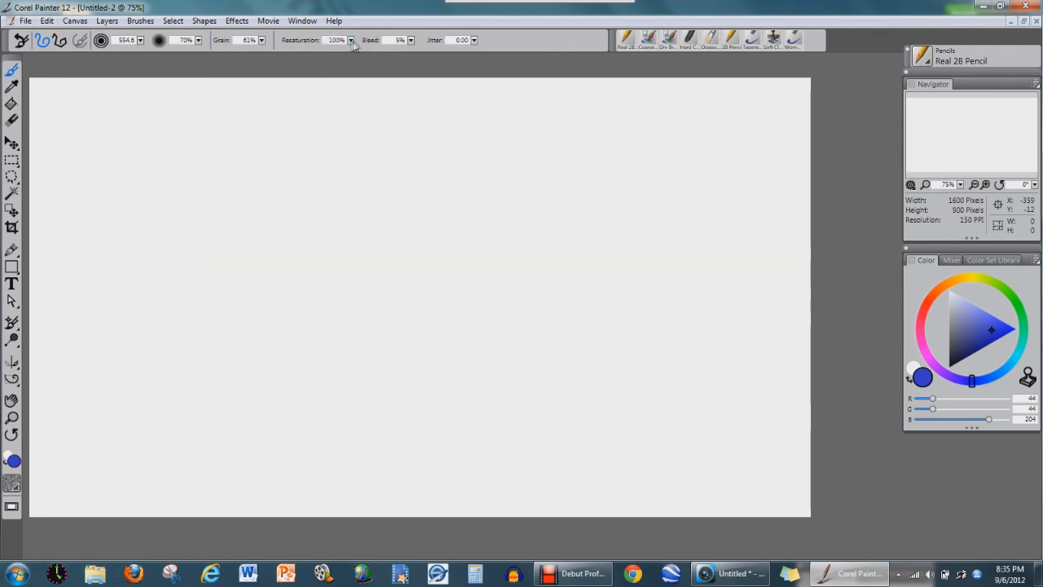
Step: Paint three parallel vertical strokes near the canvas's upper edge, using resaturation values of 100%, 28% and 5%
{"action": "left_click_drag", "start_coordinate": [329, 112], "coordinate": [327, 200]}
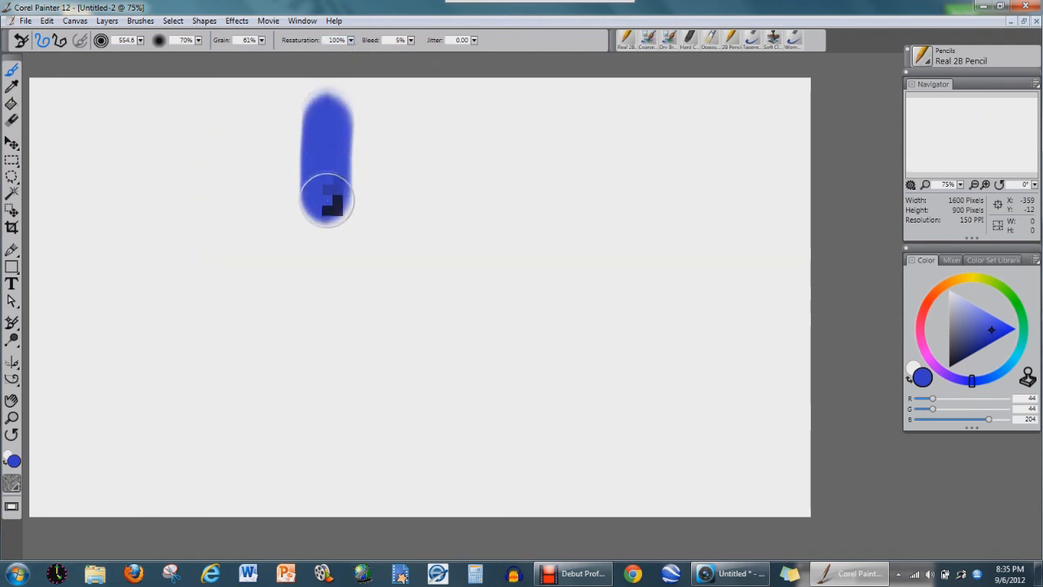
{"action": "left_click", "coordinate": [343, 41]}
{"action": "left_click", "coordinate": [343, 48]}
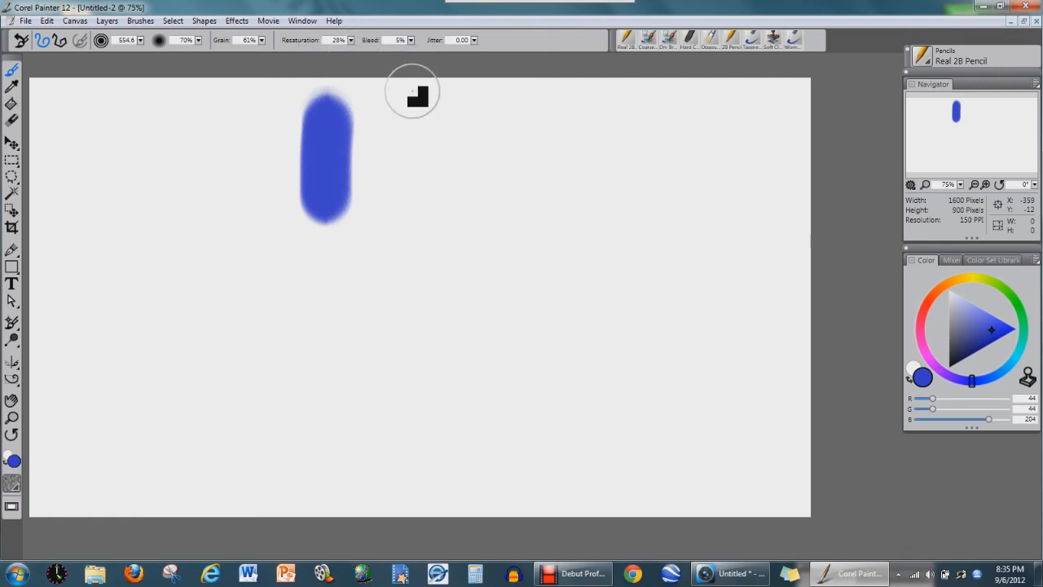
{"action": "left_click_drag", "start_coordinate": [412, 102], "coordinate": [409, 198]}
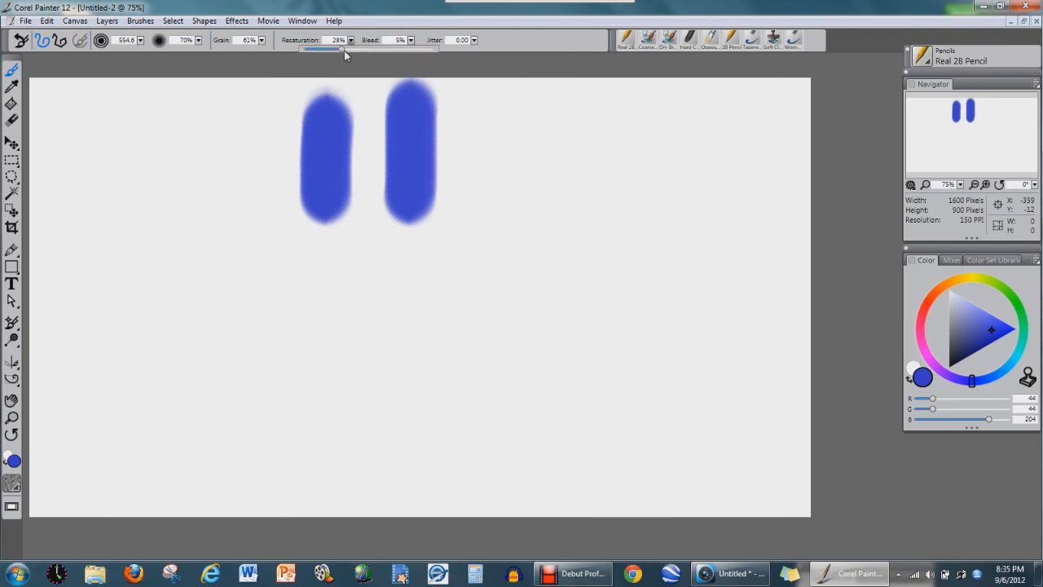
{"action": "left_click_drag", "start_coordinate": [341, 50], "coordinate": [319, 48]}
{"action": "mouse_move", "coordinate": [493, 112]}
{"action": "left_mouse_down"}
{"action": "mouse_move", "coordinate": [498, 104]}
{"action": "mouse_move", "coordinate": [496, 228]}
{"action": "left_mouse_up"}
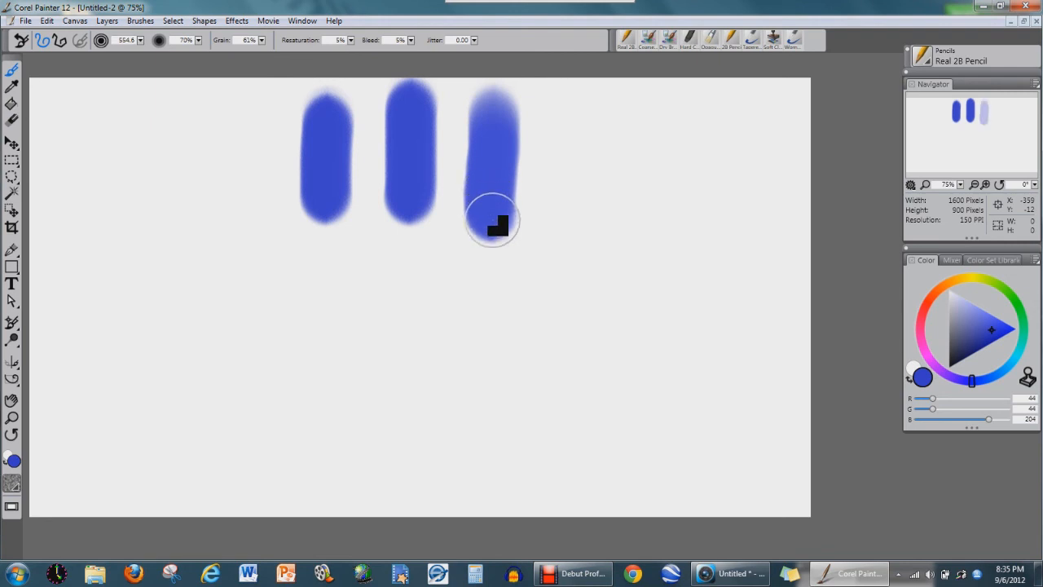
Step: Set resaturation to 58% and bleed to 68%, and paint a horizontal stroke across the three vertical ones
{"action": "left_click", "coordinate": [379, 48]}
{"action": "left_click", "coordinate": [411, 40]}
{"action": "left_click", "coordinate": [452, 50]}
{"action": "mouse_move", "coordinate": [580, 172]}
{"action": "left_mouse_down"}
{"action": "mouse_move", "coordinate": [379, 150]}
{"action": "mouse_move", "coordinate": [313, 161]}
{"action": "mouse_move", "coordinate": [290, 174]}
{"action": "left_mouse_up"}
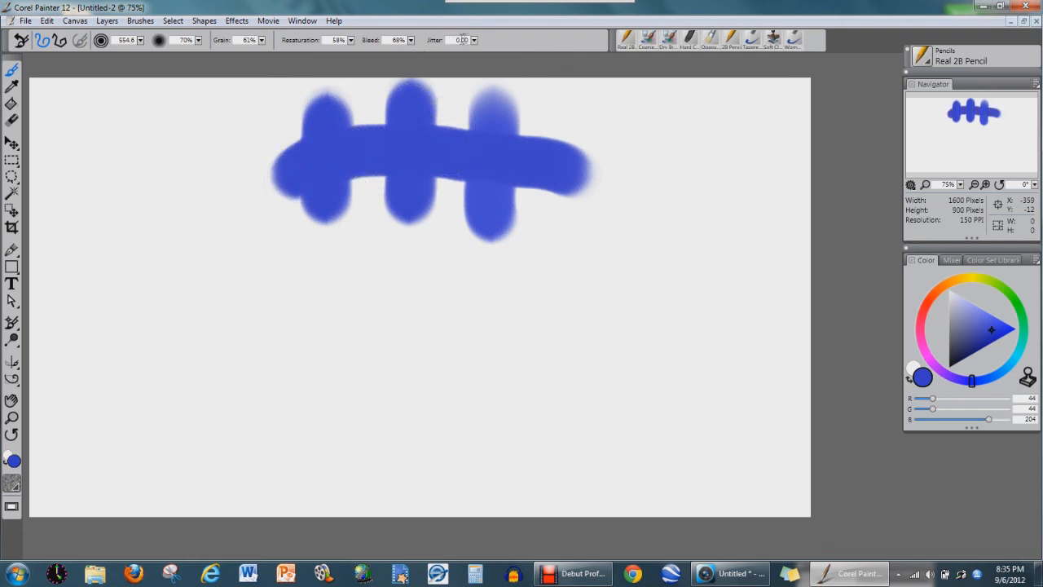
Step: Set the pencil's jitter to 2.57 and paint a broad diagonal stroke from the canvas's upper right to its lower left
{"action": "left_click", "coordinate": [473, 41]}
{"action": "left_click", "coordinate": [510, 52]}
{"action": "mouse_move", "coordinate": [566, 107]}
{"action": "left_mouse_down"}
{"action": "mouse_move", "coordinate": [490, 160]}
{"action": "mouse_move", "coordinate": [440, 248]}
{"action": "mouse_move", "coordinate": [301, 368]}
{"action": "mouse_move", "coordinate": [231, 475]}
{"action": "left_mouse_up"}
Step: Undo the diagonal jitter stroke and all the strokes painted before it
{"action": "key", "text": "ctrl+z"}
{"action": "key", "text": "ctrl+z"}
{"action": "key", "text": "ctrl+z"}
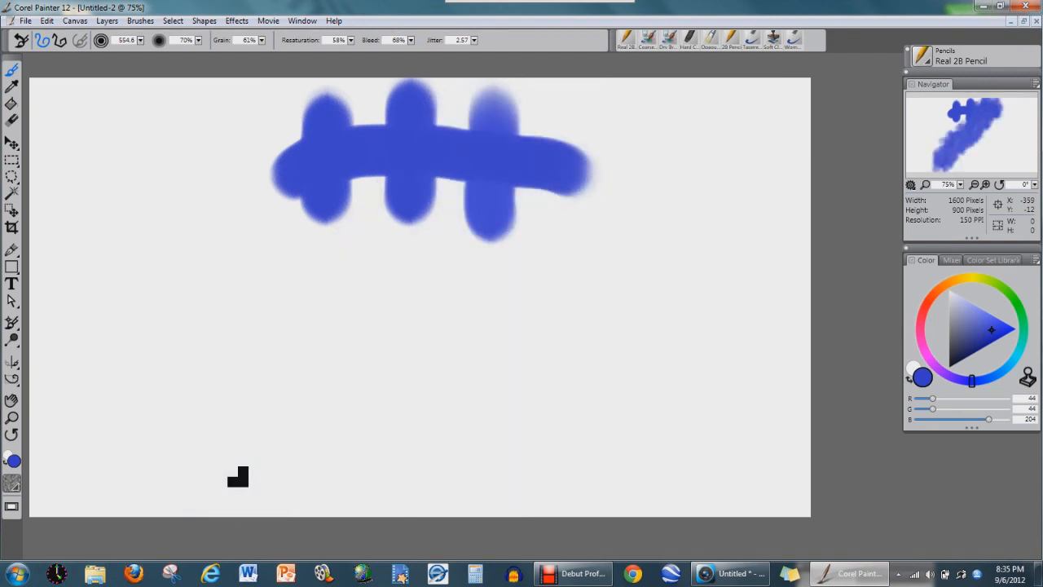
{"action": "key", "text": "ctrl+z"}
{"action": "key", "text": "ctrl+z"}
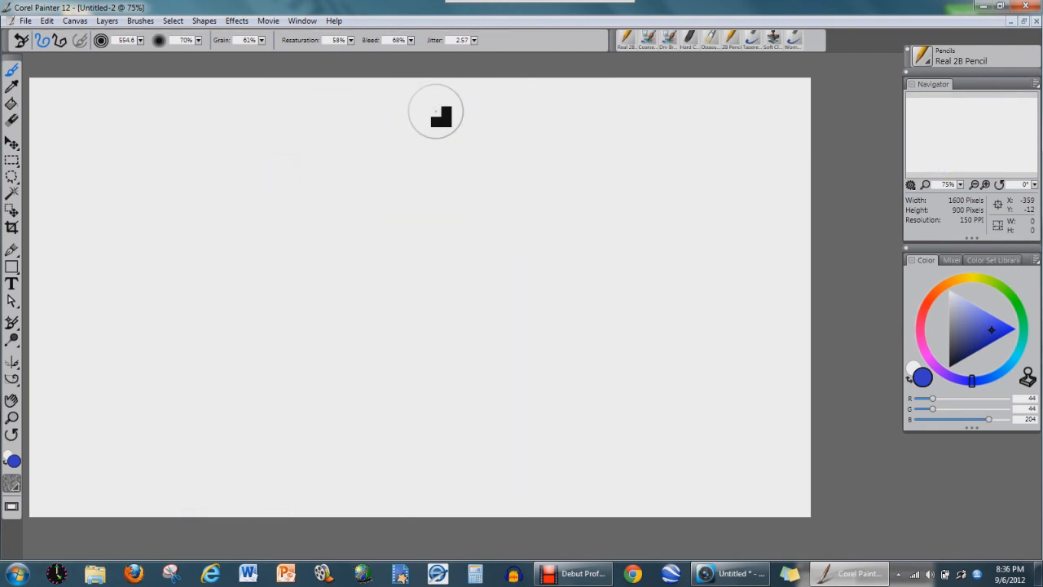
Step: Paint a small scattered patch at jitter 2.57, and add a wider scattered patch beside it at jitter 4.00
{"action": "left_click", "coordinate": [436, 114]}
{"action": "mouse_move", "coordinate": [412, 167]}
{"action": "left_mouse_down"}
{"action": "mouse_move", "coordinate": [424, 168]}
{"action": "mouse_move", "coordinate": [445, 74]}
{"action": "left_mouse_up"}
{"action": "left_click", "coordinate": [473, 40]}
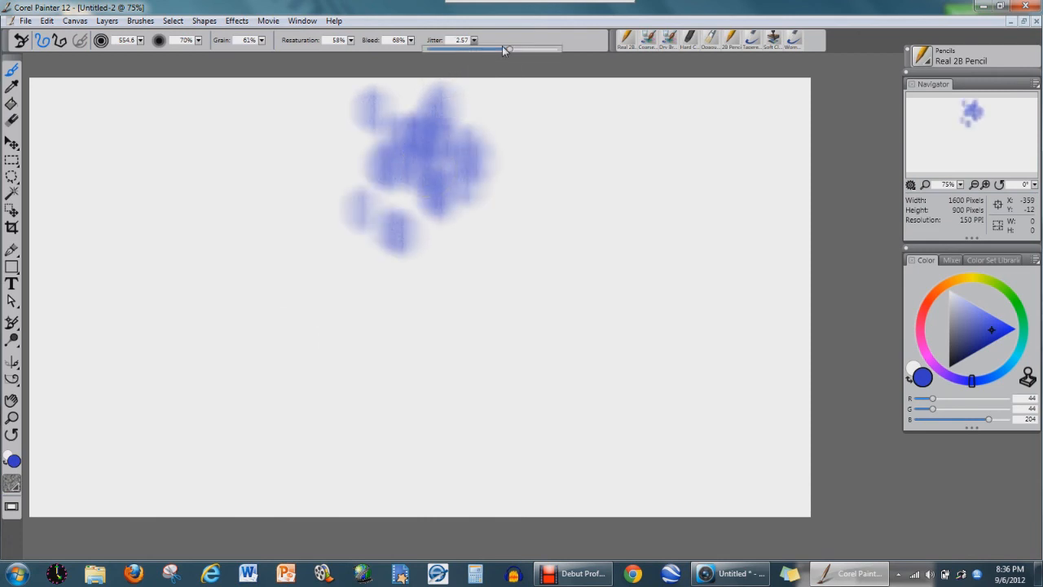
{"action": "left_click_drag", "start_coordinate": [505, 49], "coordinate": [574, 54]}
{"action": "left_click", "coordinate": [564, 112]}
{"action": "mouse_move", "coordinate": [554, 152]}
{"action": "left_mouse_down"}
{"action": "mouse_move", "coordinate": [513, 195]}
{"action": "mouse_move", "coordinate": [489, 260]}
{"action": "left_mouse_up"}
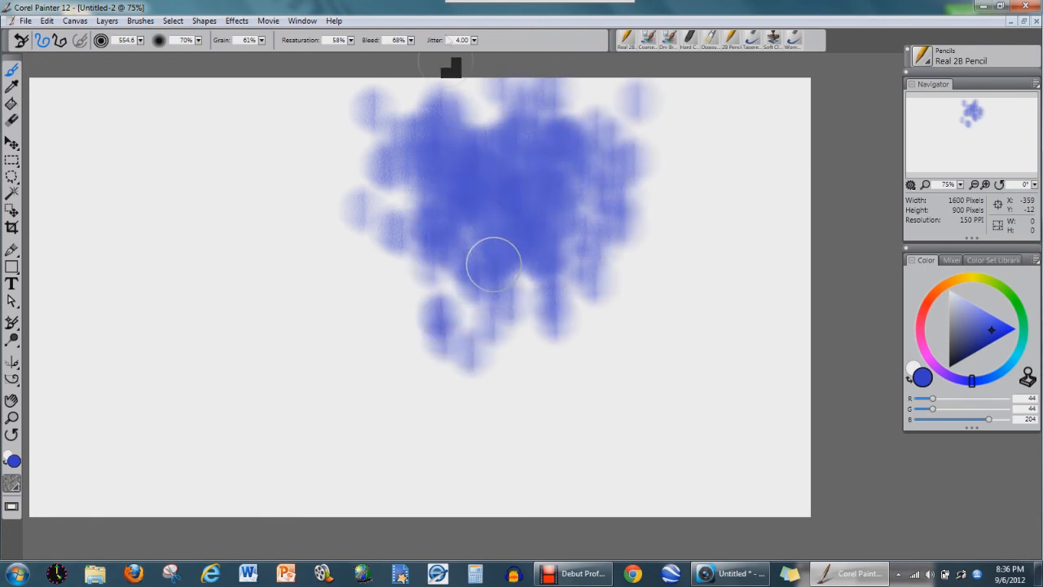
Step: Set the pencil's jitter to 0.00 and paint a short stroke on the canvas's left half
{"action": "left_click", "coordinate": [473, 41]}
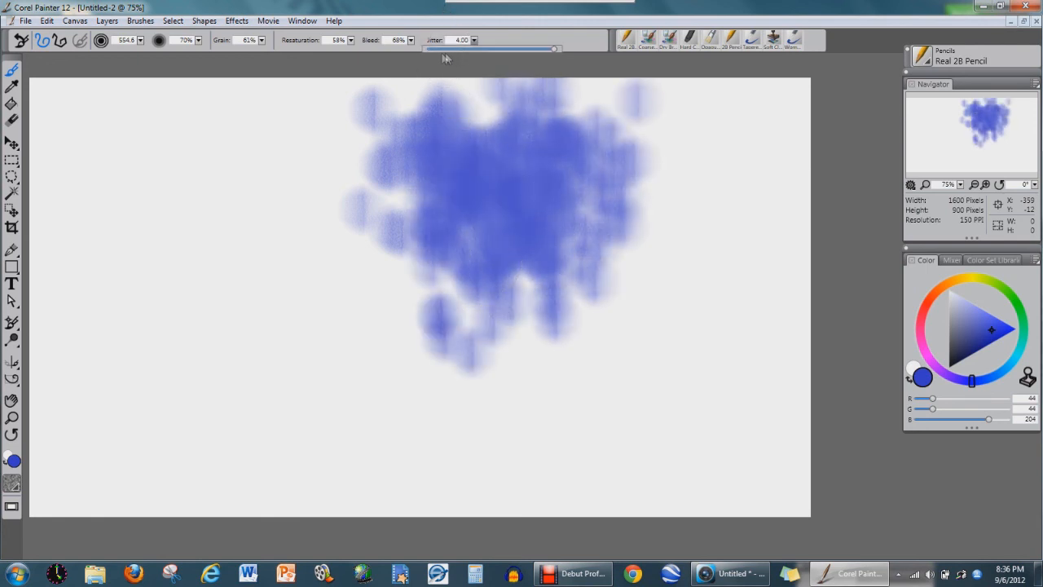
{"action": "left_click", "coordinate": [429, 50]}
{"action": "mouse_move", "coordinate": [300, 147]}
{"action": "left_mouse_down"}
{"action": "mouse_move", "coordinate": [275, 176]}
{"action": "mouse_move", "coordinate": [256, 252]}
{"action": "left_mouse_up"}
Step: Undo the short stroke and all the scattered jitter patches
{"action": "key", "text": "ctrl+z"}
{"action": "key", "text": "ctrl+z"}
{"action": "key", "text": "ctrl+z"}
{"action": "key", "text": "ctrl+z"}
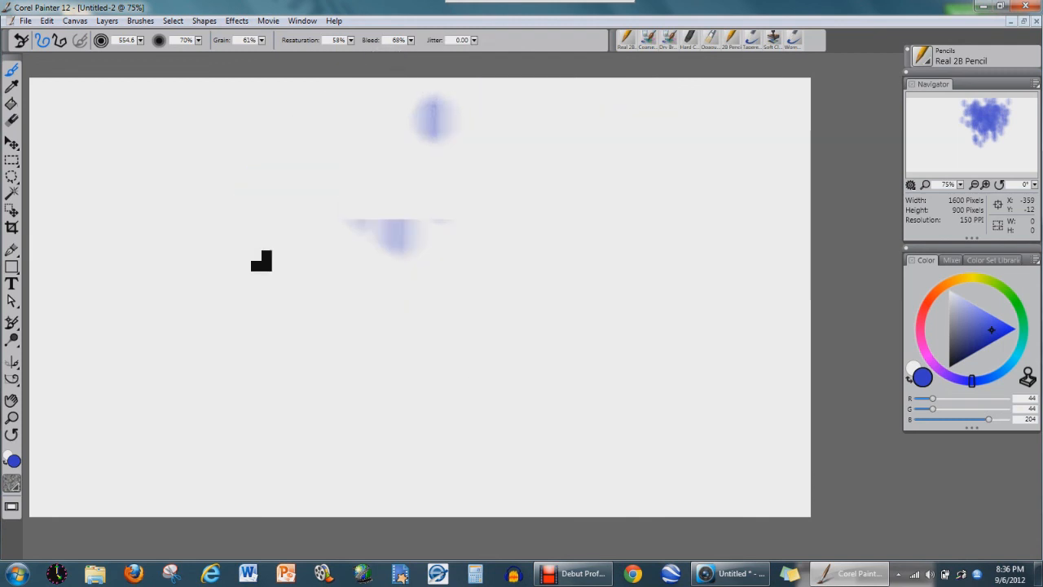
{"action": "key", "text": "ctrl+z"}
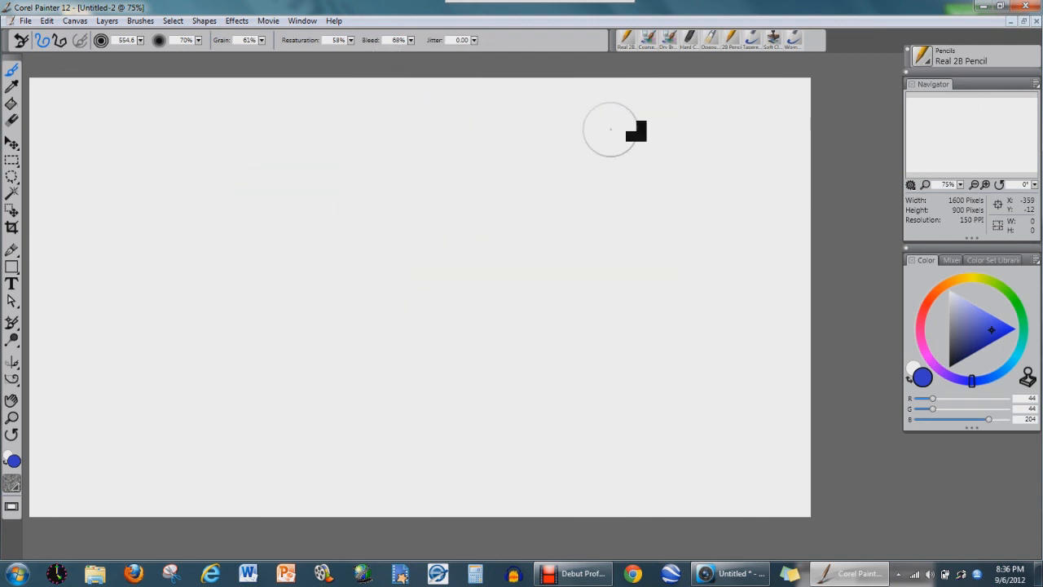
Step: Choose a different texture from the Paper Textures library, try a pencil stroke across the canvas's middle, and undo it
{"action": "left_click_drag", "start_coordinate": [918, 128], "coordinate": [910, 127]}
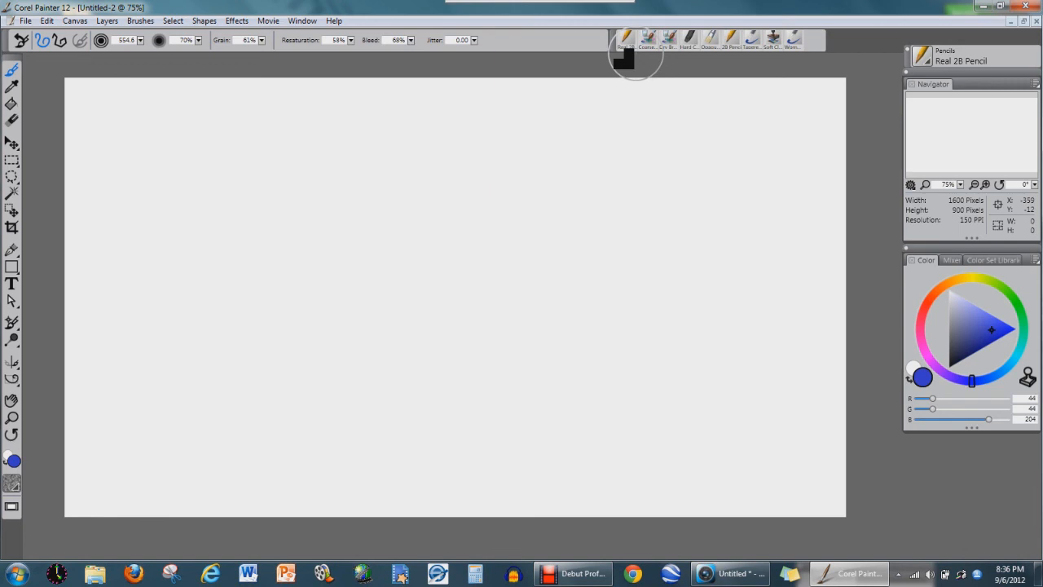
{"action": "left_click", "coordinate": [14, 485]}
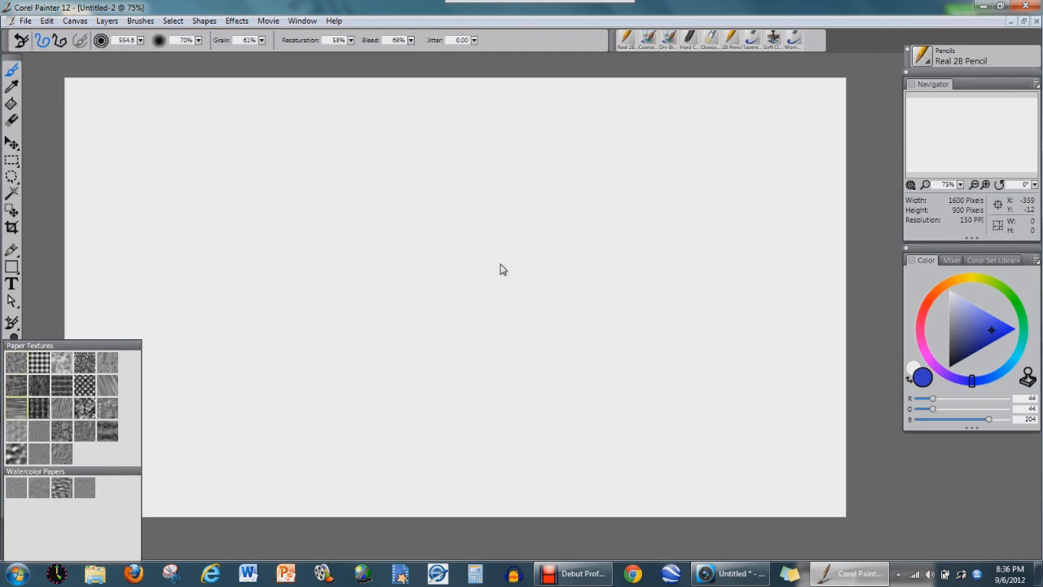
{"action": "left_click", "coordinate": [48, 390]}
{"action": "mouse_move", "coordinate": [377, 319]}
{"action": "left_mouse_down"}
{"action": "mouse_move", "coordinate": [423, 278]}
{"action": "mouse_move", "coordinate": [540, 280]}
{"action": "left_mouse_up"}
{"action": "key", "text": "ctrl+z"}
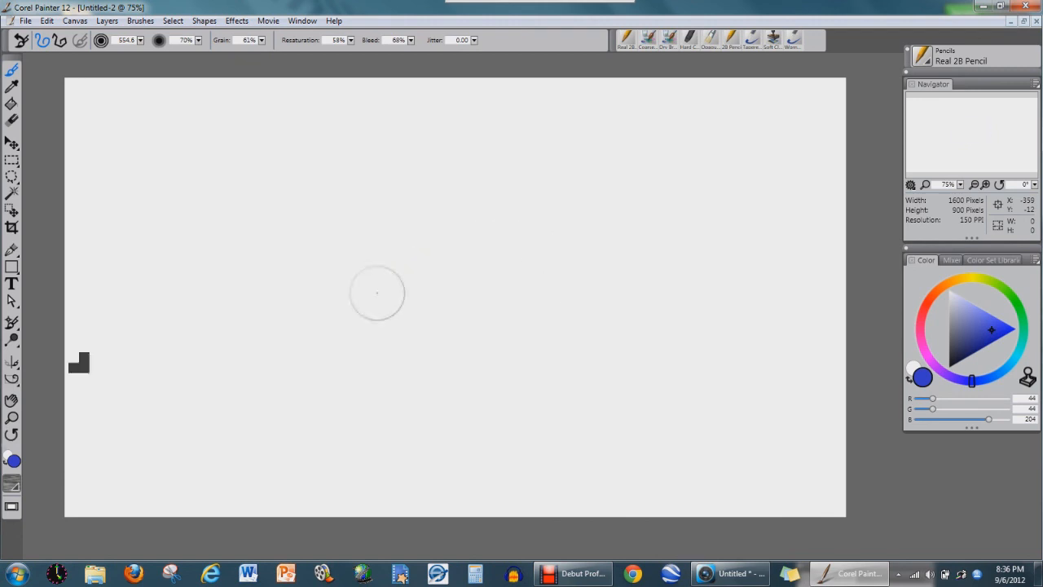
Step: Toggle the canvas to the screen mode with scroll bars and back again
{"action": "left_click", "coordinate": [15, 509]}
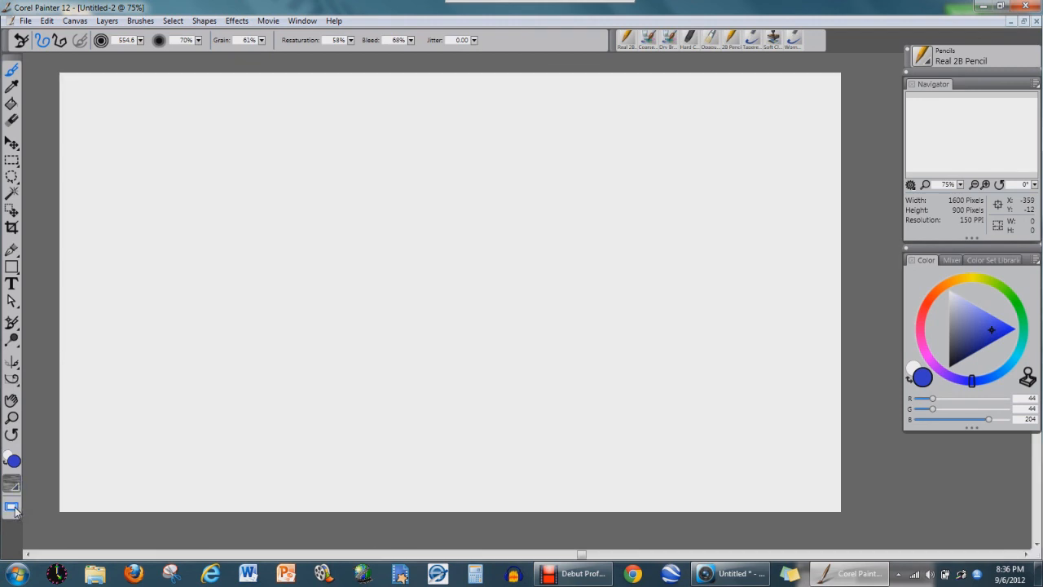
{"action": "left_click", "coordinate": [16, 510]}
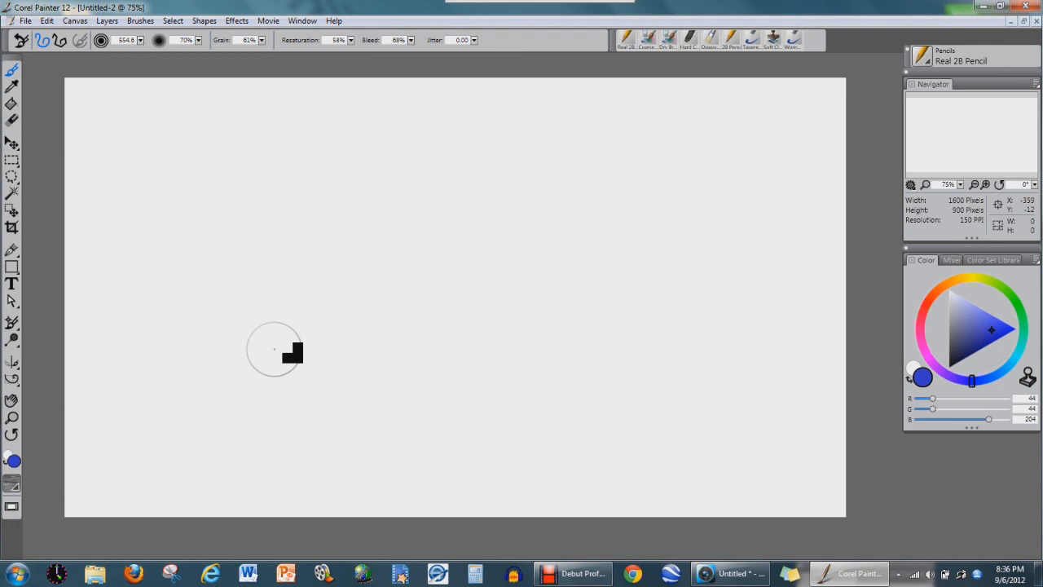
Step: Resize the pencil directly on the canvas to a radius of 227
{"action": "mouse_move", "coordinate": [287, 347]}
{"action": "left_mouse_down"}
{"action": "mouse_move", "coordinate": [328, 339]}
{"action": "mouse_move", "coordinate": [300, 351]}
{"action": "mouse_move", "coordinate": [368, 271]}
{"action": "left_mouse_up"}
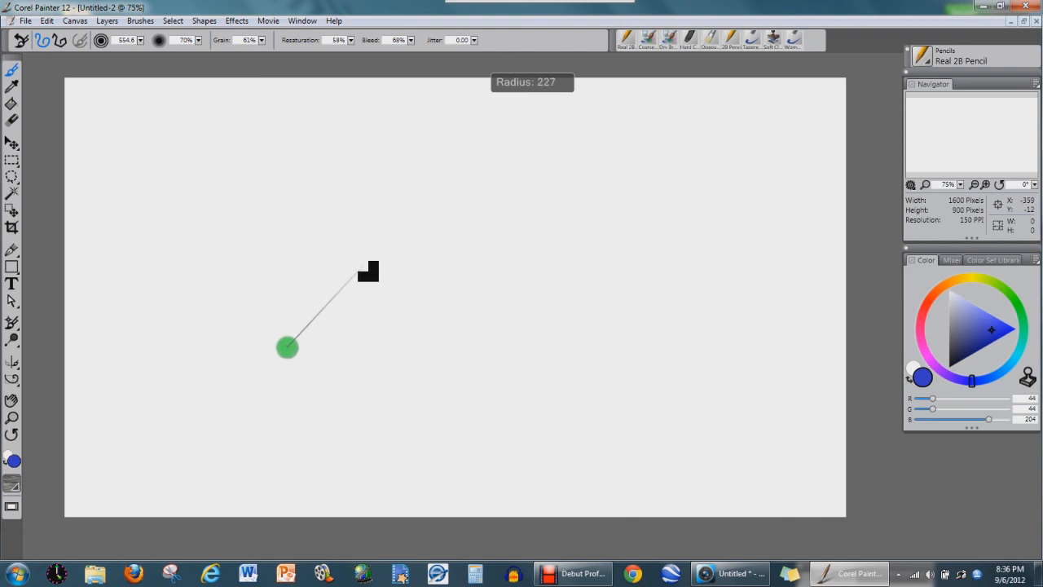
{"action": "left_click_drag", "start_coordinate": [368, 271], "coordinate": [368, 270]}
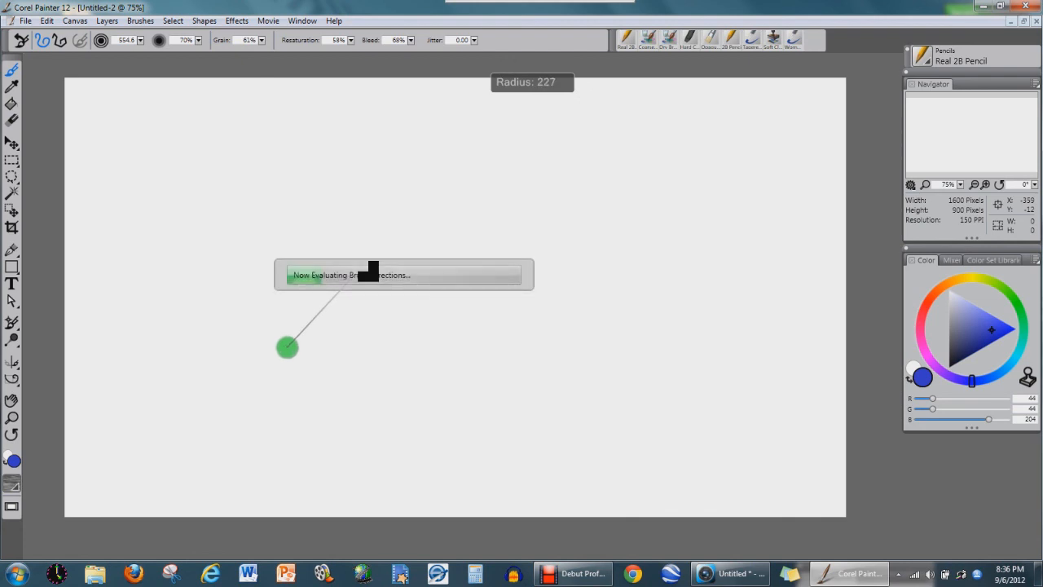